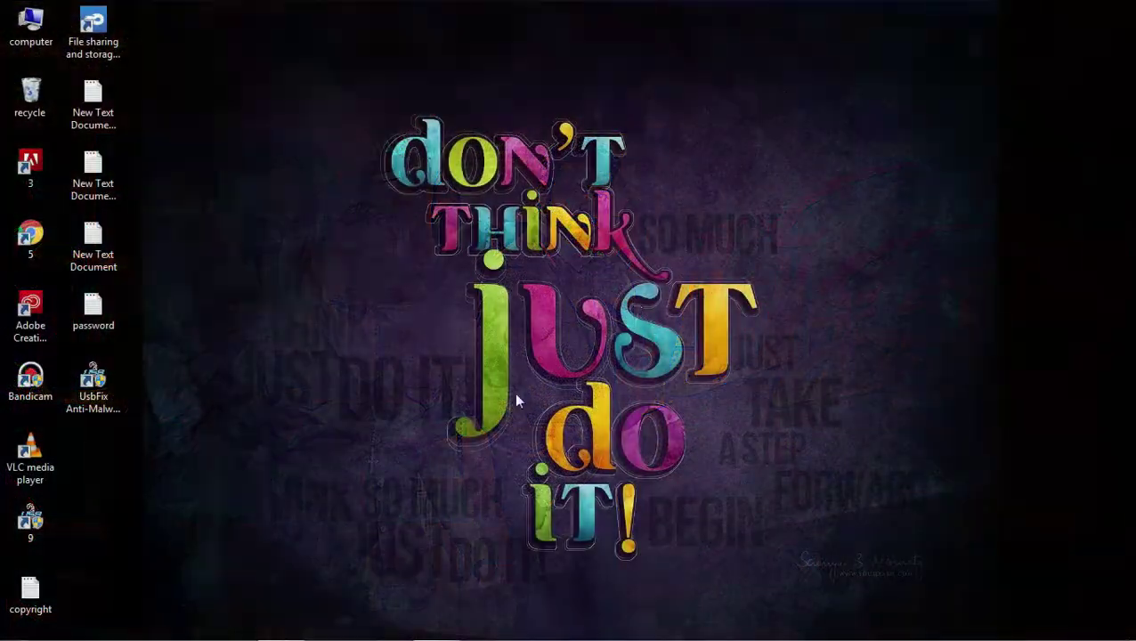
Step: Bring Photoshop to the front with the blank Untitled-2 document
click(281, 629)
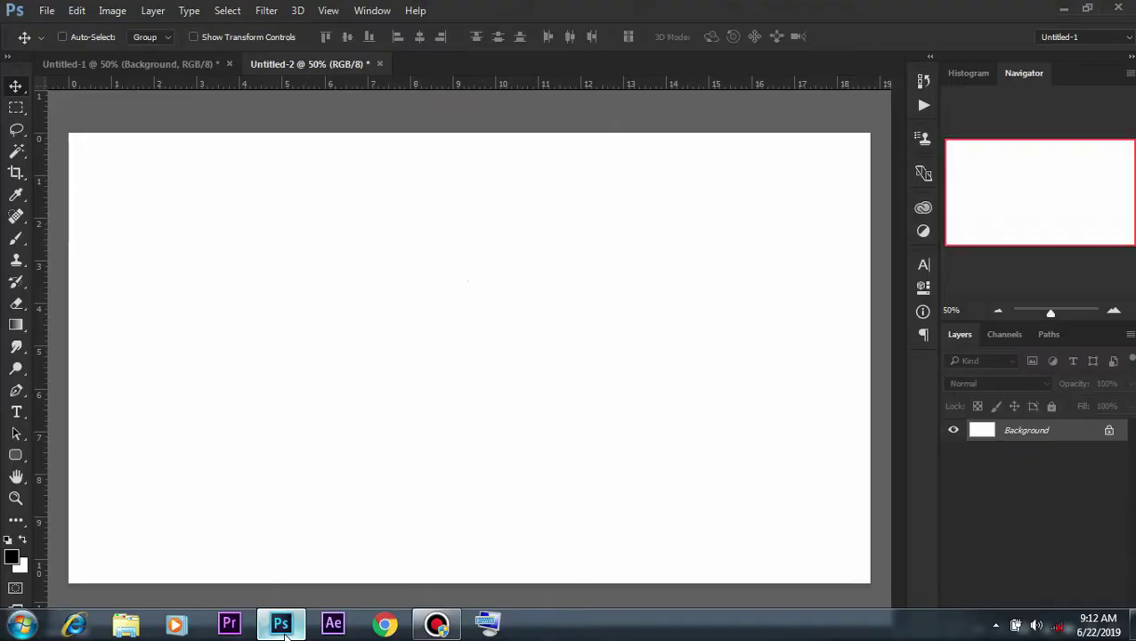
Step: Draw a tall narrow black rectangle on the left and rasterize its layer
key(ctrl+minus)
right_click(16, 455)
click(111, 457)
drag(134, 268, 172, 456)
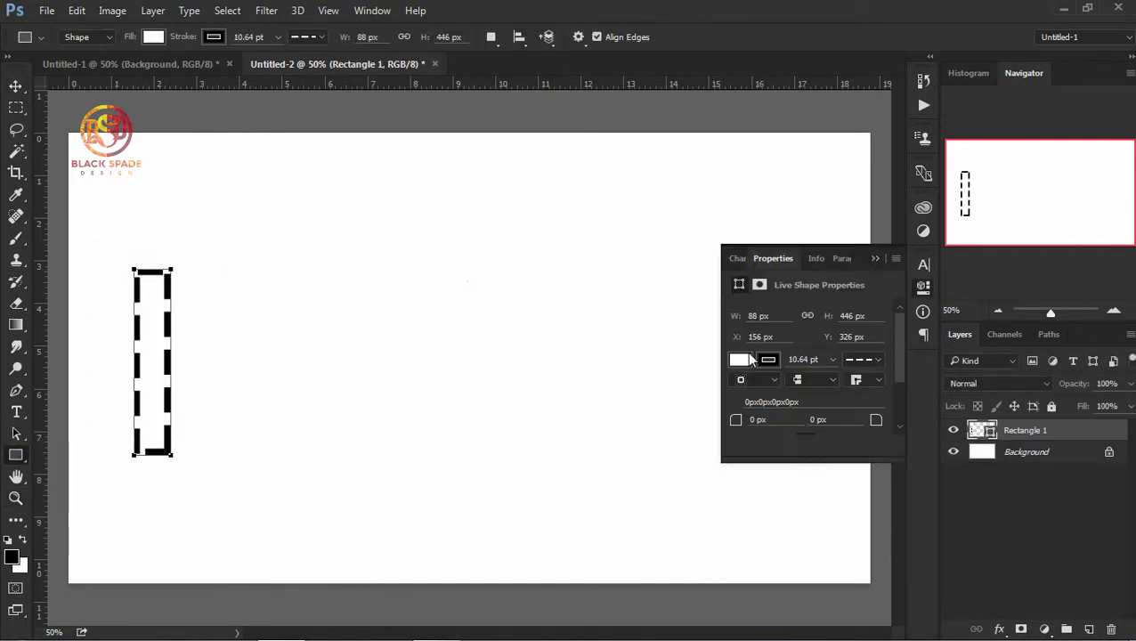
click(738, 359)
click(741, 461)
click(877, 358)
key(v)
right_click(979, 430)
click(788, 338)
Step: Rotate the black rectangle so it leans right and move it into place
key(ctrl+t)
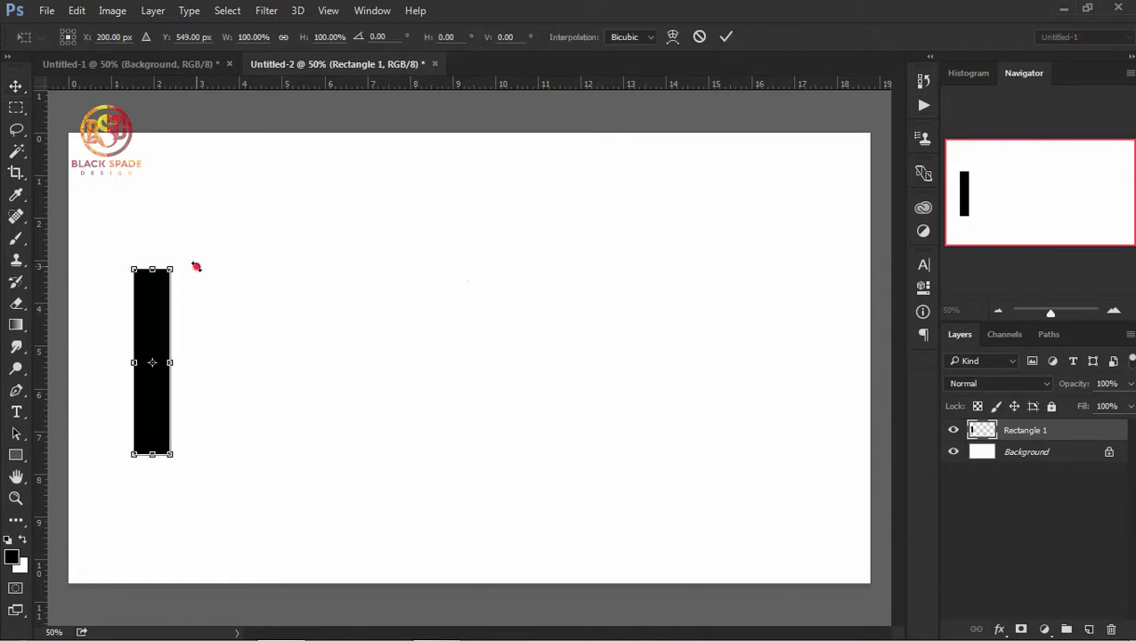
drag(196, 266, 213, 291)
key(Return)
drag(165, 395, 195, 395)
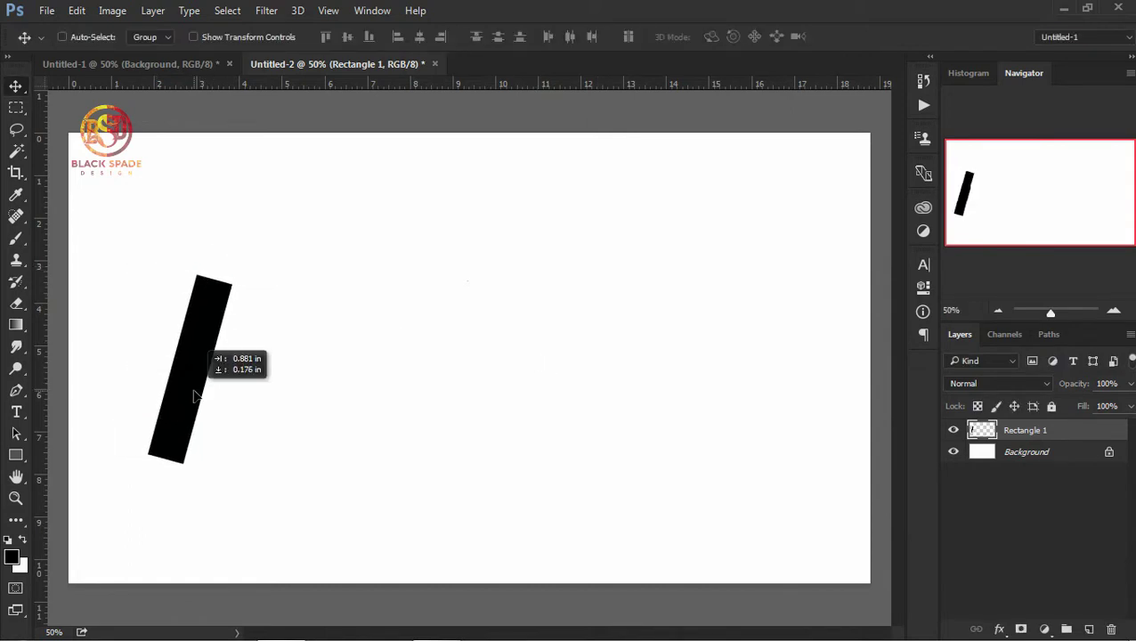
key(ctrl+t)
drag(233, 279, 246, 258)
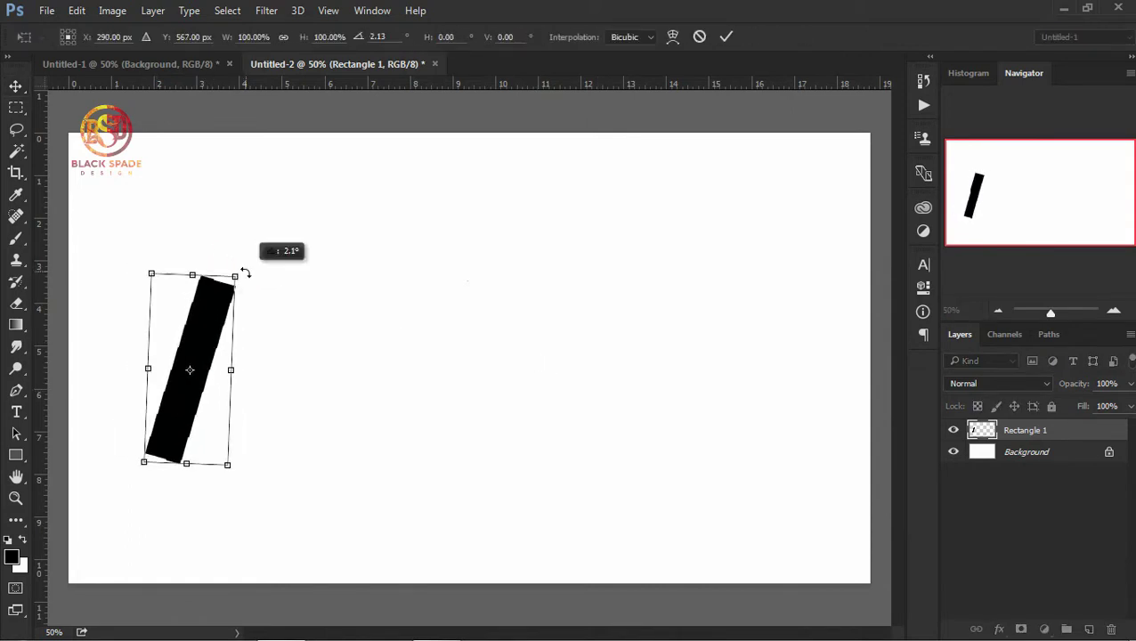
key(Return)
Step: Draw a thin 488 × 23 px horizontal bar beneath the slanted rectangle
key(z)
click(249, 282)
drag(533, 294, 541, 290)
key(v)
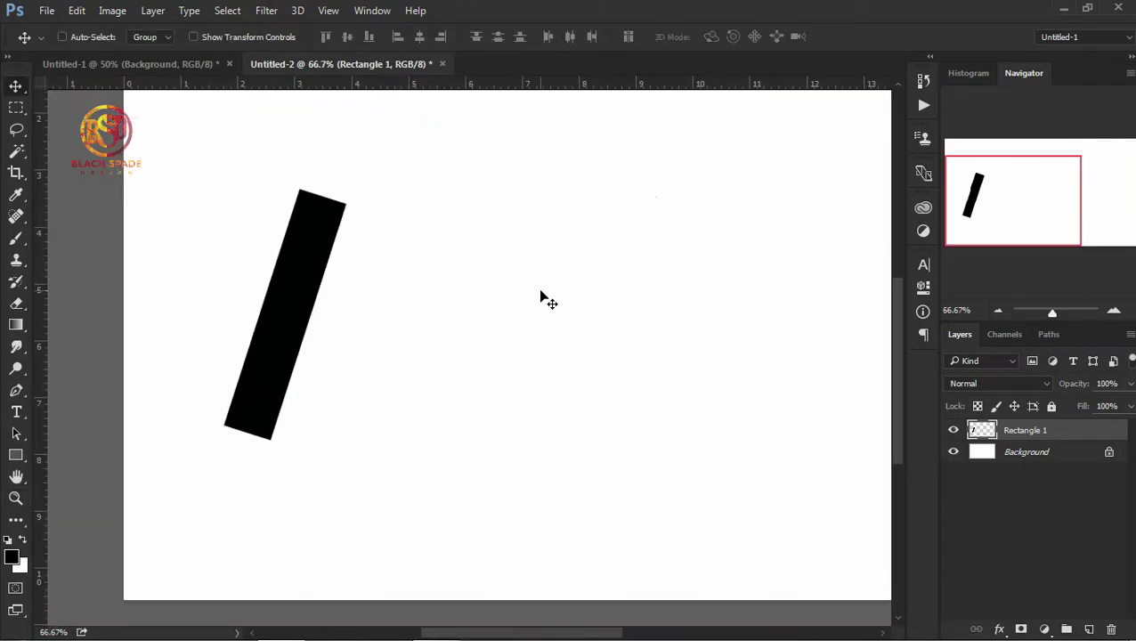
key(u)
drag(213, 452, 487, 465)
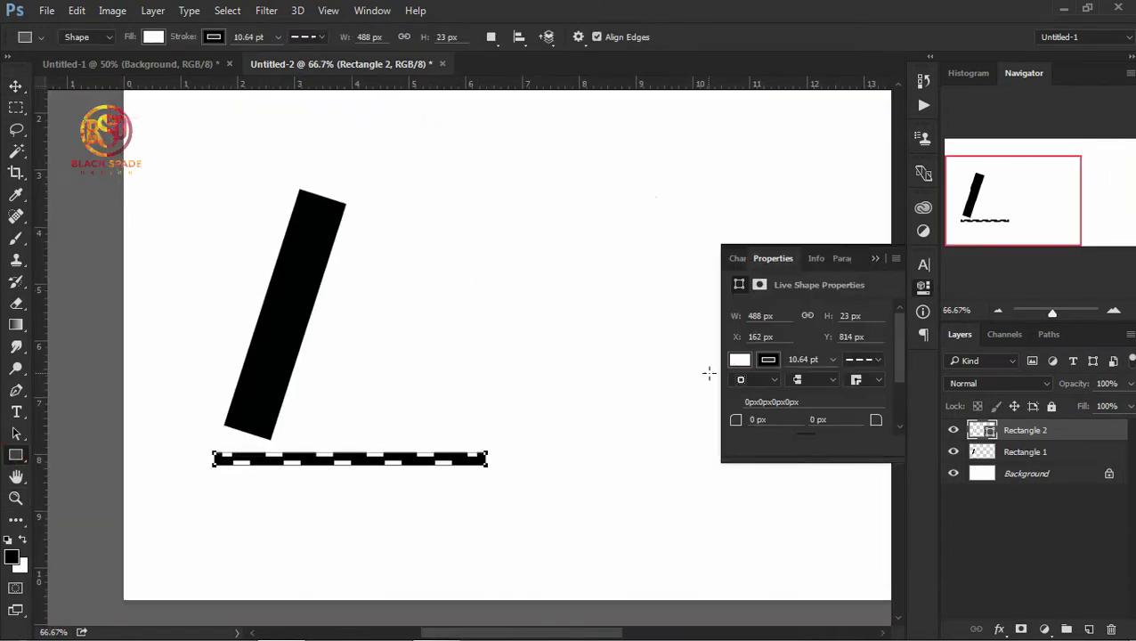
Step: Give the bottom bar a black fill with a solid stroke
click(739, 359)
click(743, 445)
click(863, 360)
click(786, 406)
key(v)
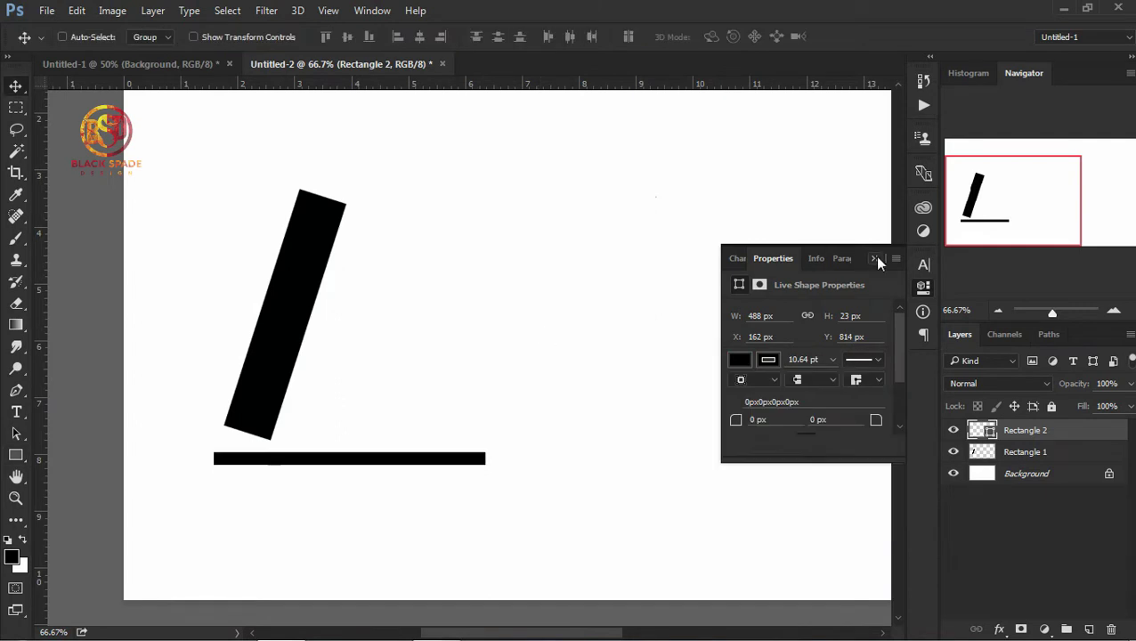
click(874, 258)
Step: Tilt the bottom bar about 9° upward and rasterize its layer
drag(423, 463, 426, 454)
key(ctrl+t)
drag(520, 454, 525, 425)
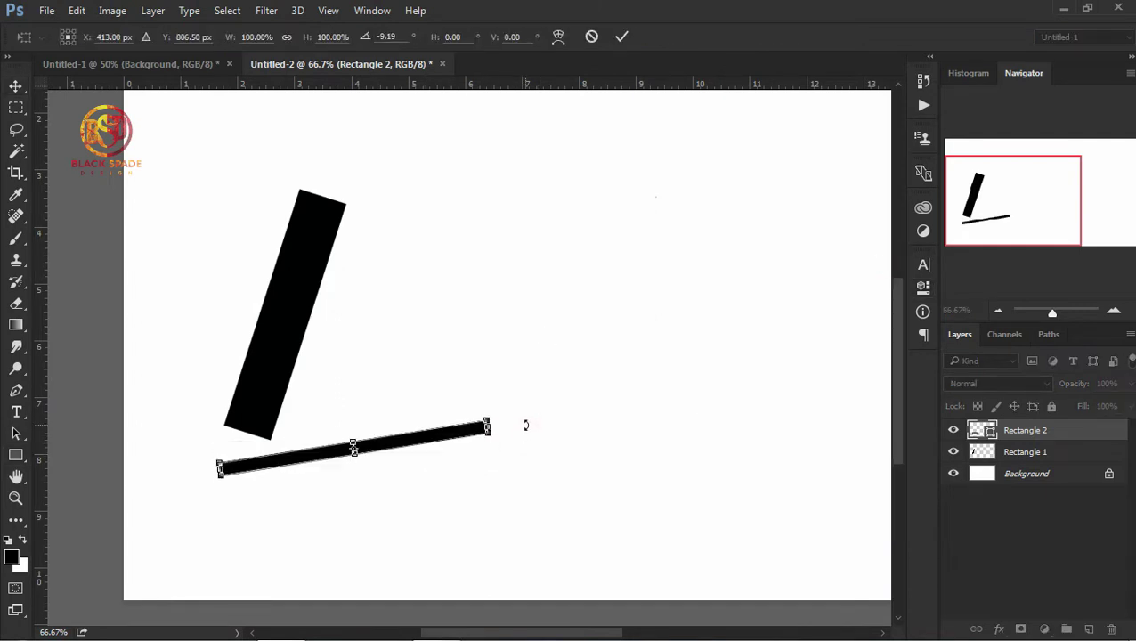
key(Return)
key(Return)
right_click(1016, 434)
click(775, 357)
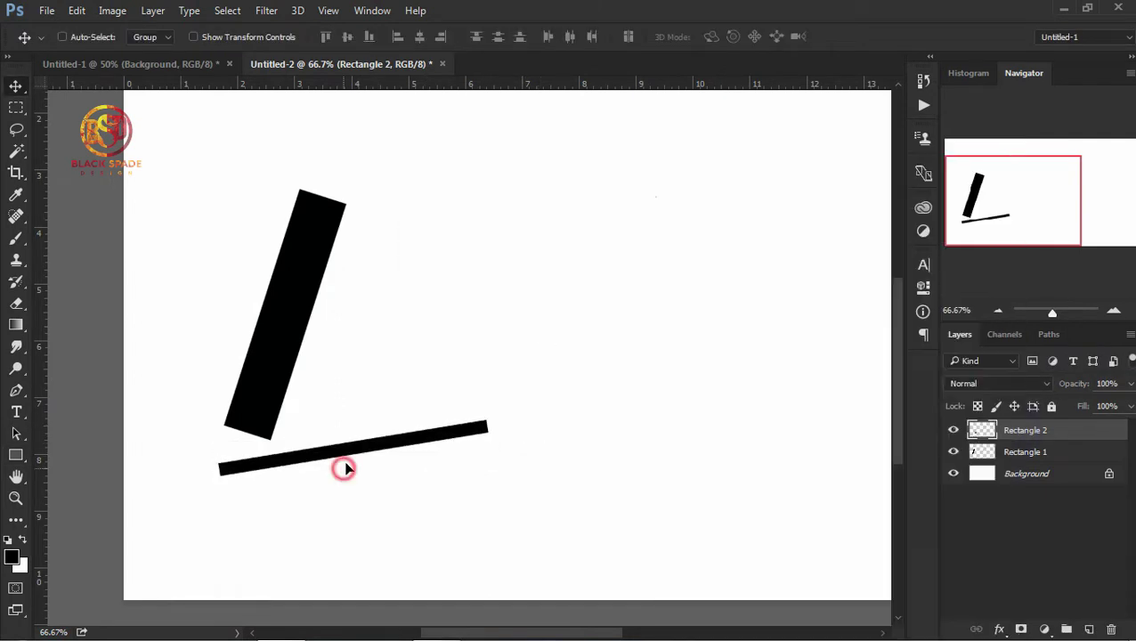
Step: Move the bar under the slanted bar's base to form an L shape
key(ctrl+minus)
mouse_move(301, 451)
mouse_down()
mouse_move(373, 429)
mouse_move(270, 438)
mouse_up()
key(ctrl+t)
key(Return)
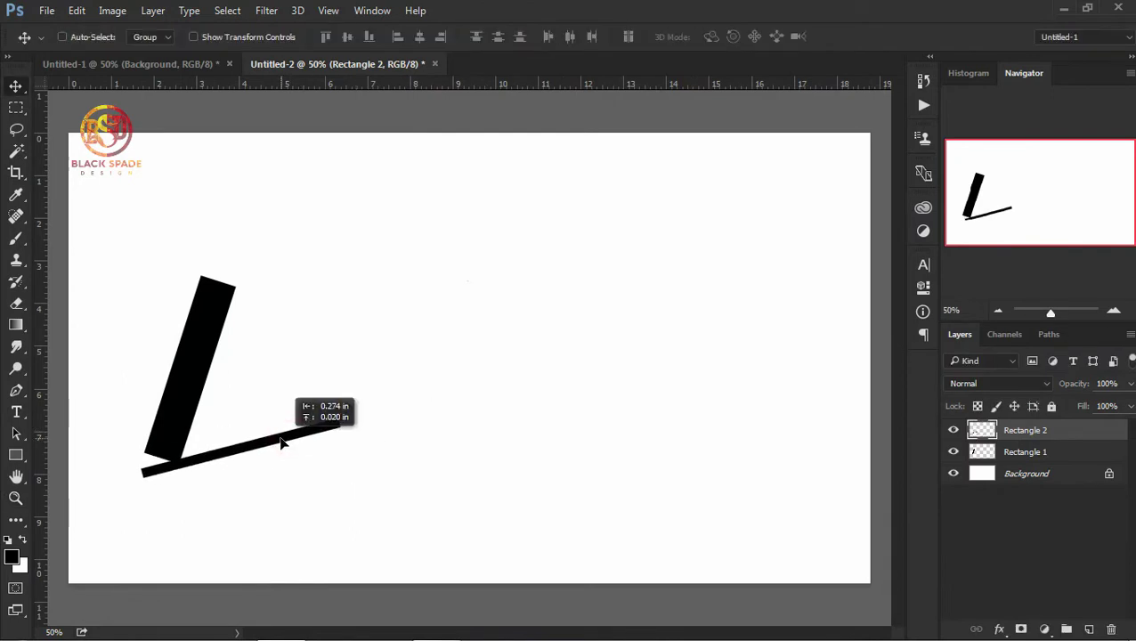
key(z)
key(ctrl+plus)
key(v)
Step: Begin a Pen path at the slanted bar's lower corner
key(p)
click(345, 451)
click(318, 501)
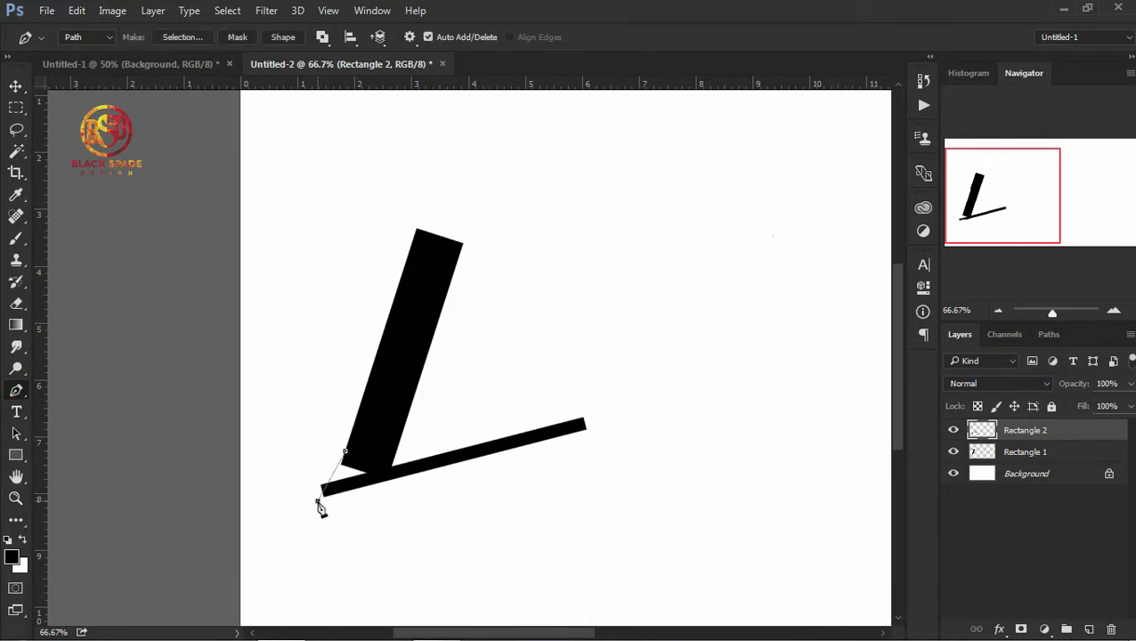
Step: Curve the Pen path into a flared foot, make it a selection, and select Rectangle 1
drag(310, 496, 288, 515)
alt+click(304, 503)
right_click(353, 466)
click(464, 101)
key(Return)
click(1025, 451)
Step: Paint the selected corner black with a new brush tip
key(b)
click(85, 37)
click(196, 296)
drag(114, 91, 151, 86)
key(Return)
drag(355, 517, 286, 515)
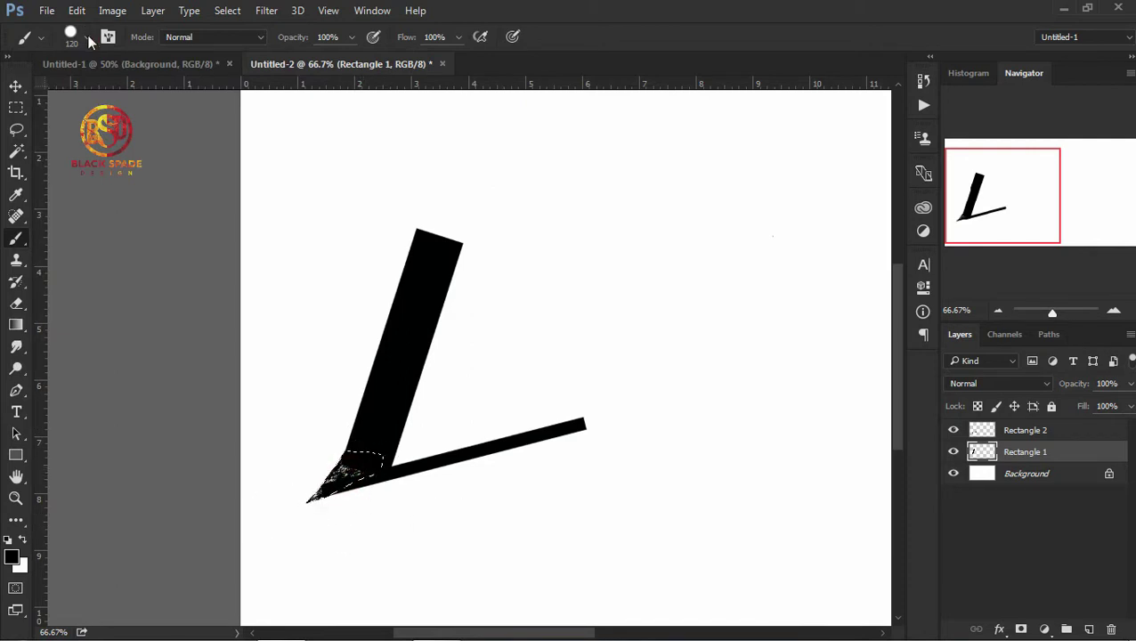
Step: Fill the corner solid black using a 50 px and larger brush, then deselect
click(87, 37)
scroll(169, 267, down, 2)
double_click(167, 322)
drag(356, 468, 322, 492)
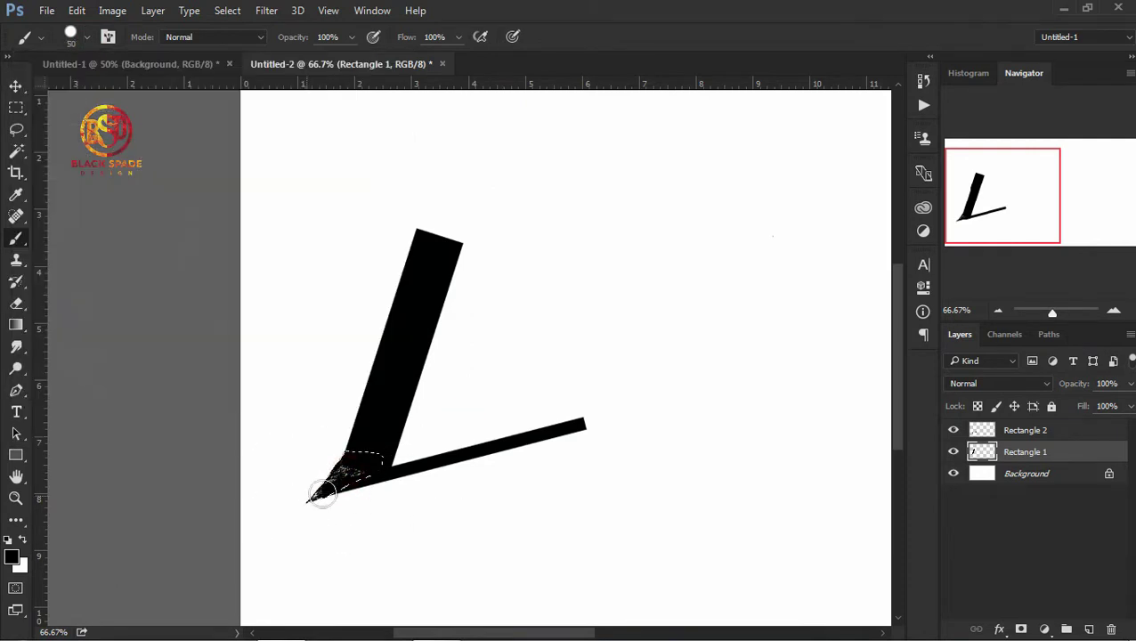
click(86, 38)
drag(125, 89, 165, 89)
key(Return)
drag(396, 409, 291, 494)
click(227, 10)
click(244, 43)
Step: Duplicate the slanted stroke and place the copy to the right
key(v)
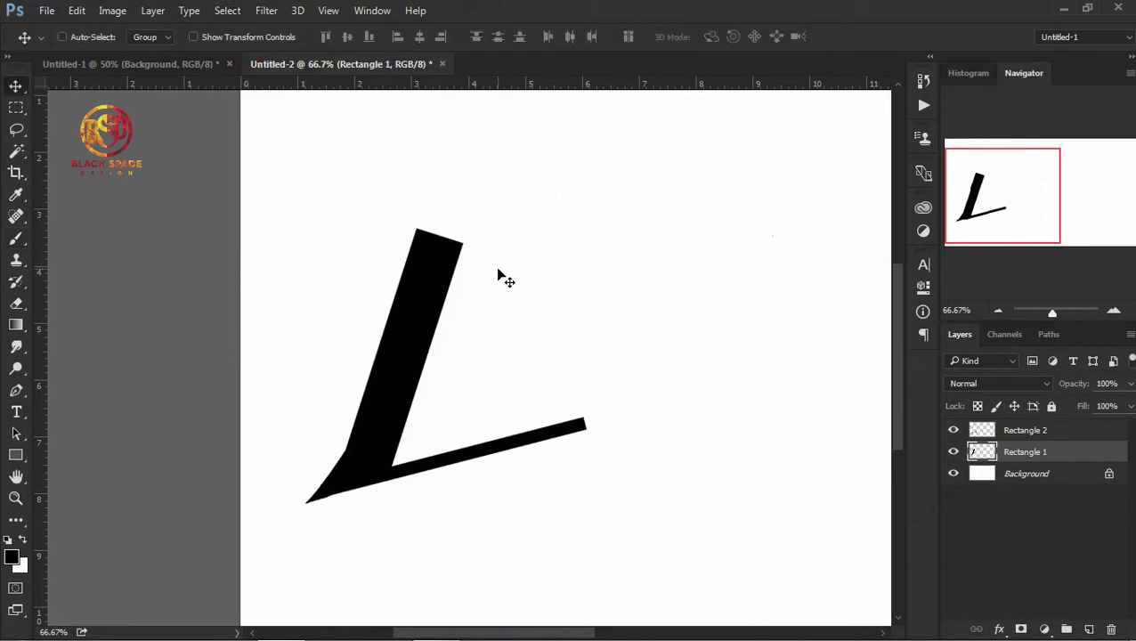
key(ctrl+j)
drag(407, 406, 544, 391)
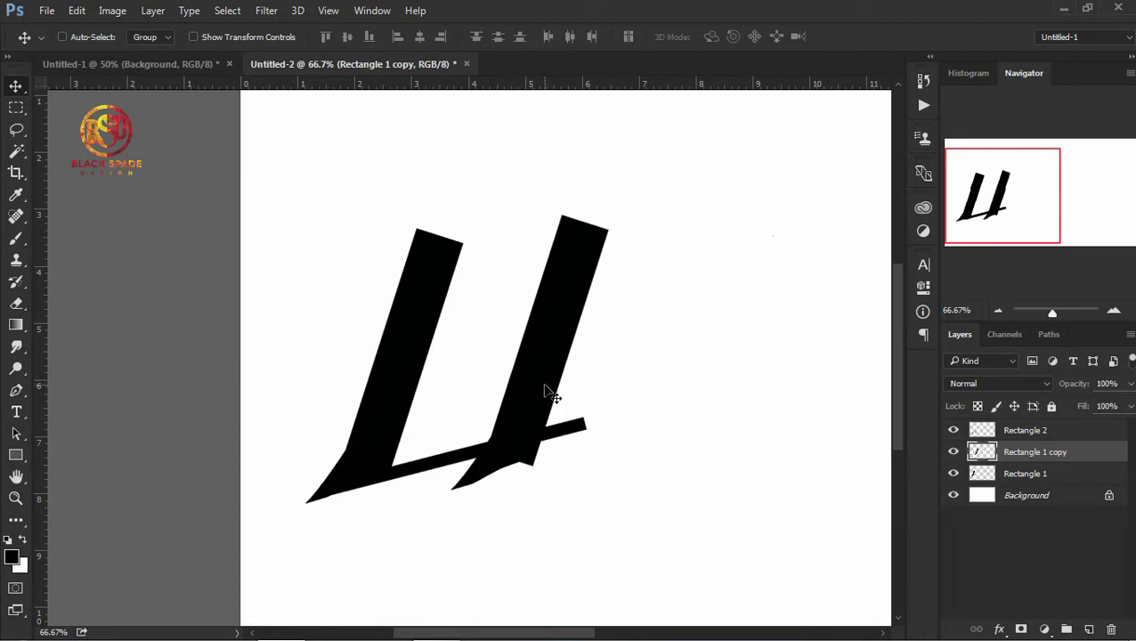
Step: Lasso an area below the crossbar, then deselect it
click(16, 130)
drag(625, 527, 614, 523)
click(227, 10)
click(243, 45)
Step: Trim off the crossbar's protruding right end with the Lasso and Delete
key(z)
click(603, 324)
key(v)
ctrl+click(494, 432)
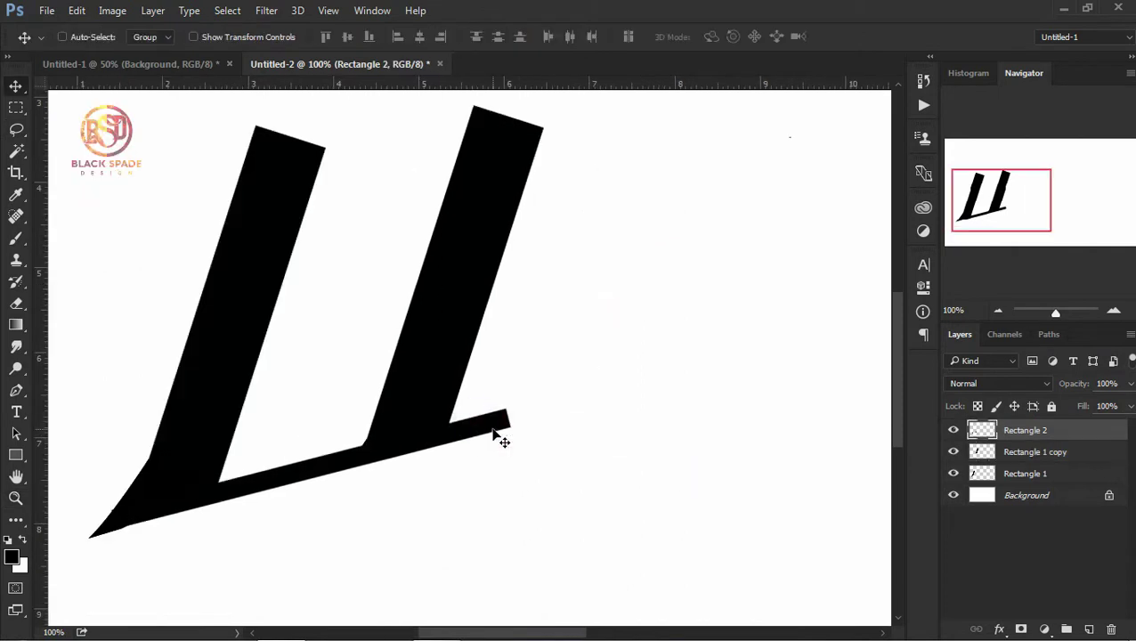
click(27, 131)
drag(458, 425, 463, 436)
key(Delete)
click(227, 10)
click(252, 52)
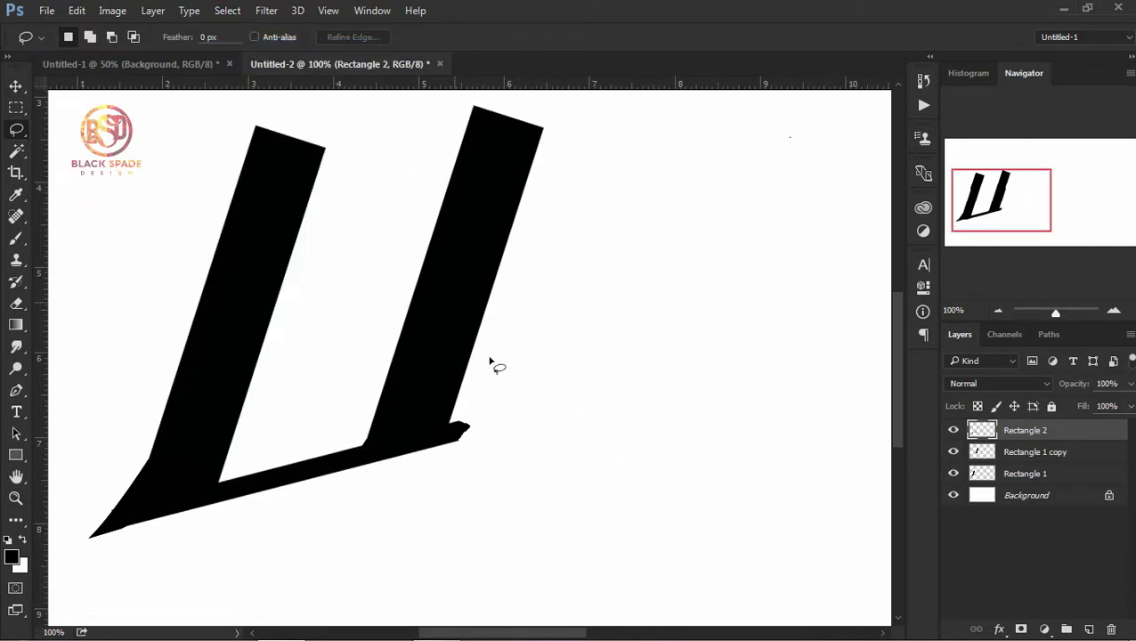
drag(454, 420, 457, 504)
click(227, 9)
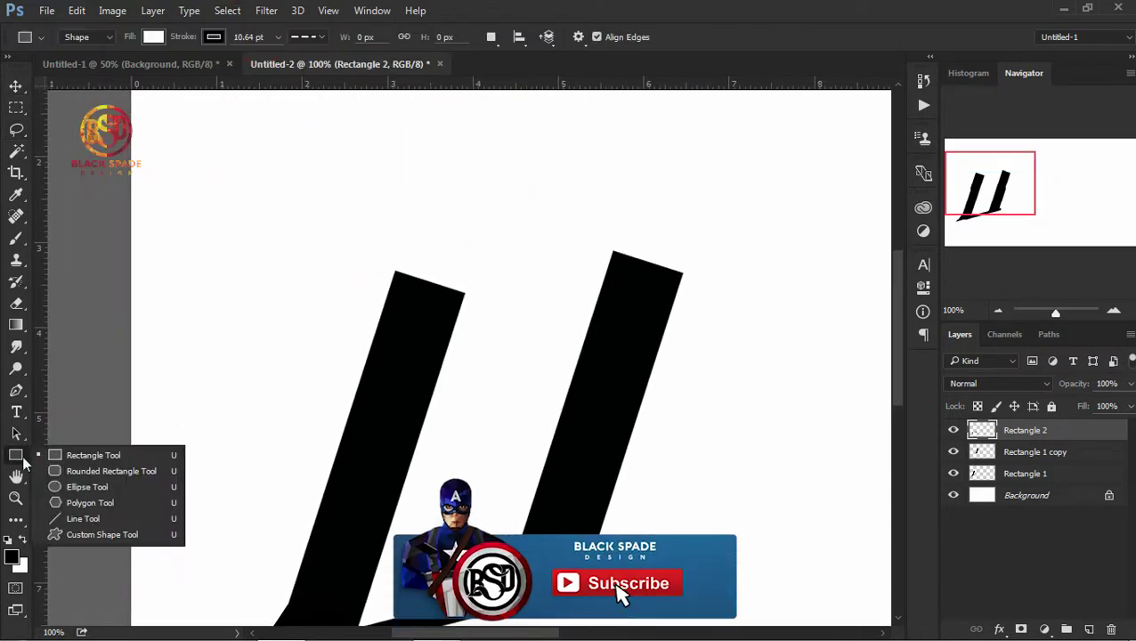
Step: Draw a rounded rectangle bar across the top of the left stroke
click(111, 471)
drag(355, 261, 494, 276)
click(740, 359)
Step: Make the top bar black, rotate it about 15° counter-clockwise onto the left stroke
click(746, 448)
click(861, 359)
key(v)
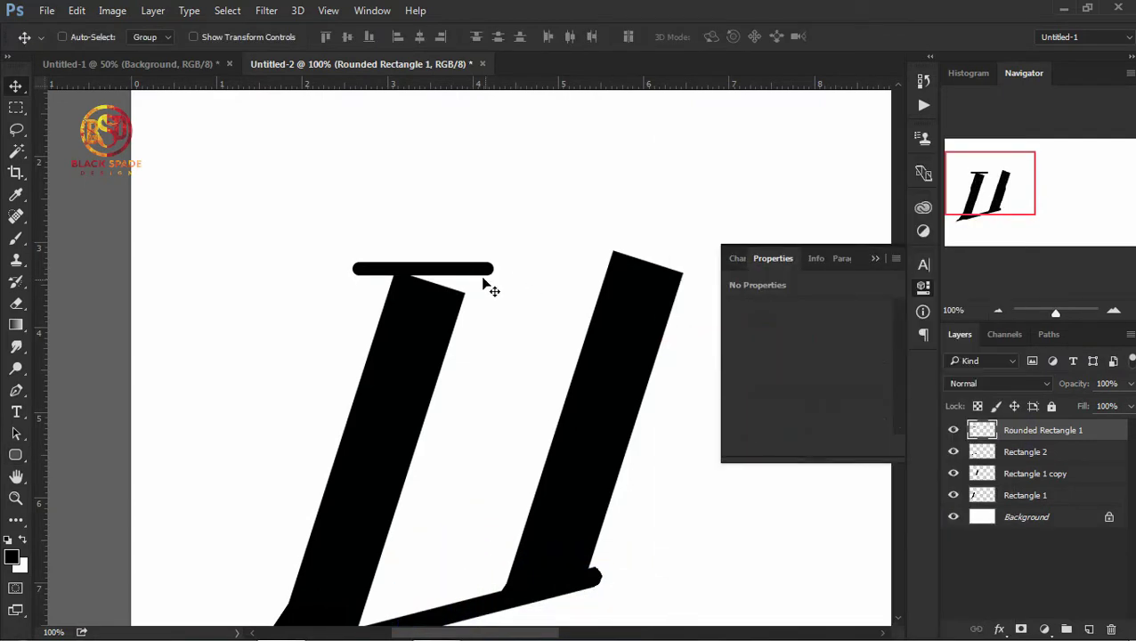
key(ctrl+t)
drag(481, 280, 530, 243)
key(Return)
drag(419, 278, 437, 270)
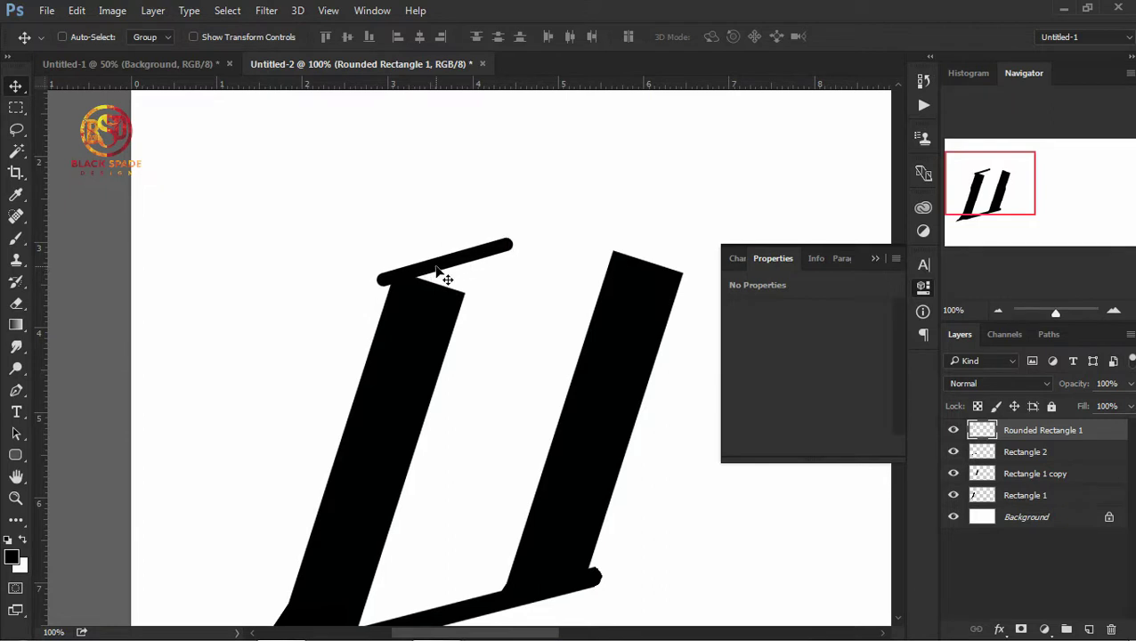
Step: Fill the gap under the top bar black with a Polygonal Lasso selection
ctrl+click(418, 362)
key(l)
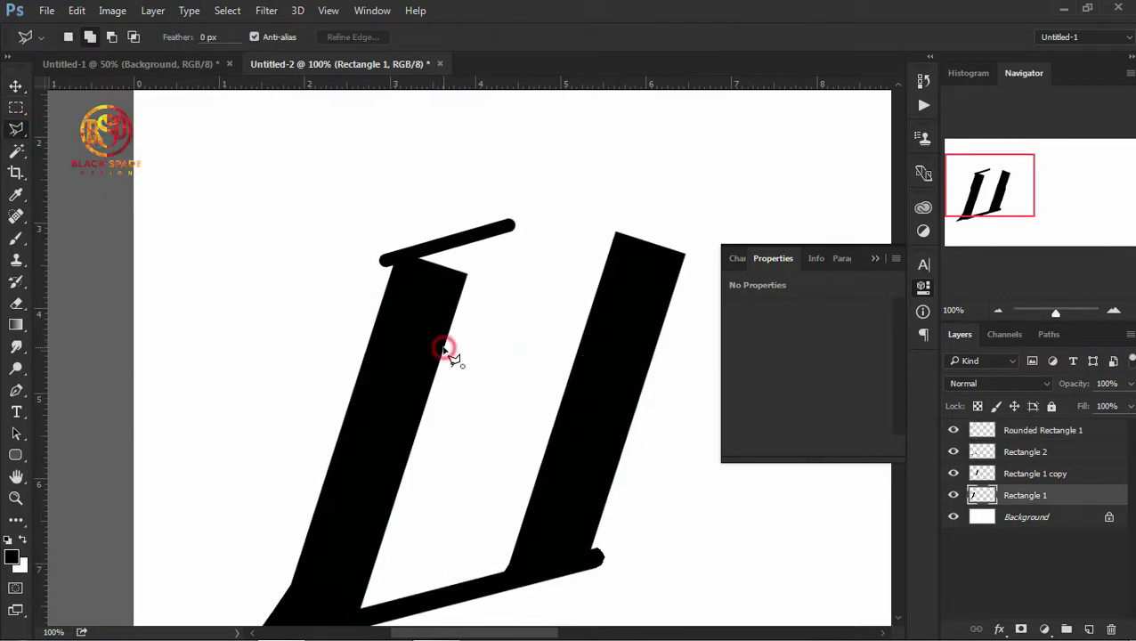
click(481, 229)
click(405, 254)
click(420, 346)
click(954, 473)
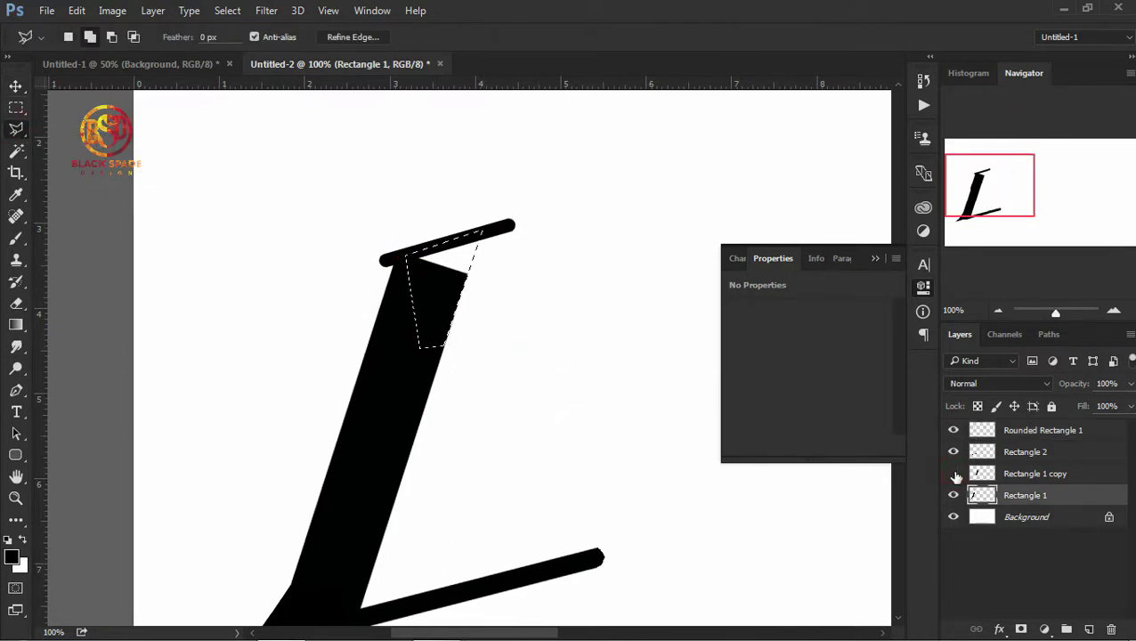
key(b)
drag(463, 231, 432, 333)
key(ctrl+d)
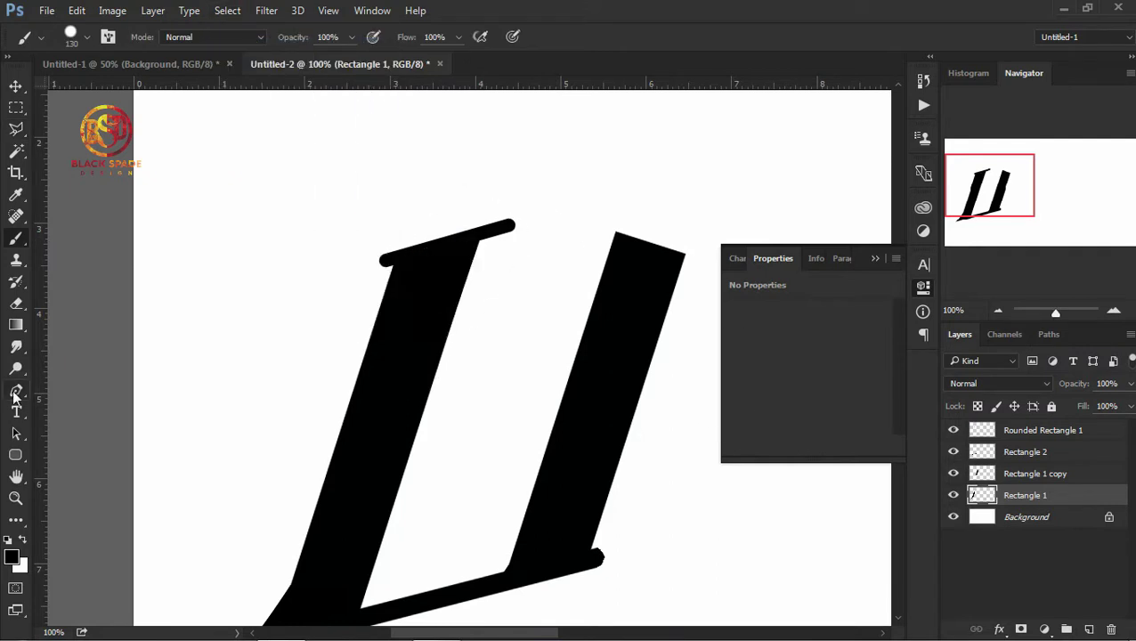
Step: Paint a curved black fillet joining the top cap to the left stem
click(13, 393)
click(493, 233)
click(460, 249)
click(183, 36)
click(664, 172)
key(b)
click(457, 253)
click(227, 10)
click(240, 46)
Step: Slightly adjust the top bar's transform
key(v)
click(1059, 431)
key(ctrl+t)
drag(520, 239, 507, 243)
key(Return)
click(867, 257)
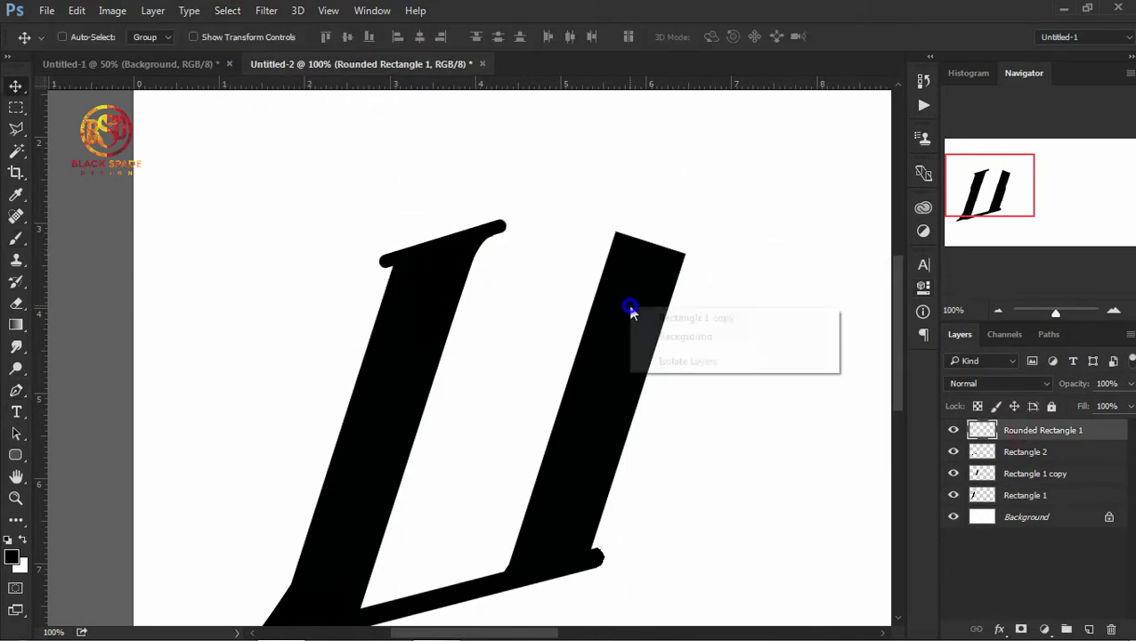
Step: Cut a triangle off the right stroke's top to leave a slanted edge
ctrl+click(629, 309)
click(19, 129)
click(621, 177)
click(760, 261)
click(579, 298)
key(Delete)
click(227, 10)
click(242, 42)
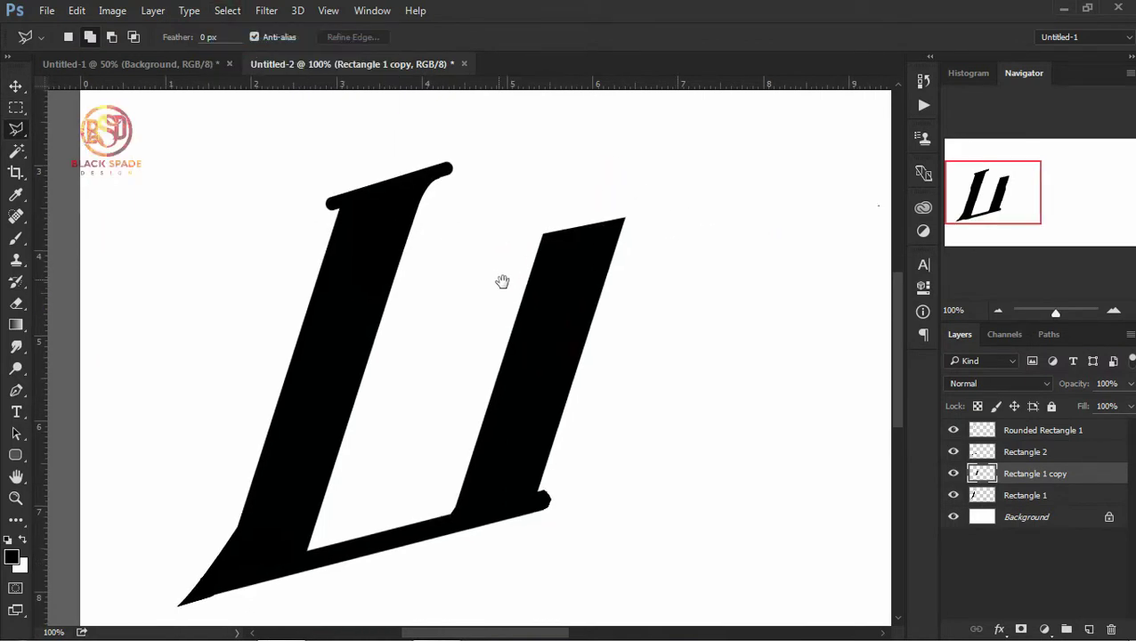
drag(503, 282, 488, 292)
drag(644, 327, 603, 380)
alt+click(603, 380)
Step: Add a new layer above the top bar and paint a black curl above the right stroke
key(v)
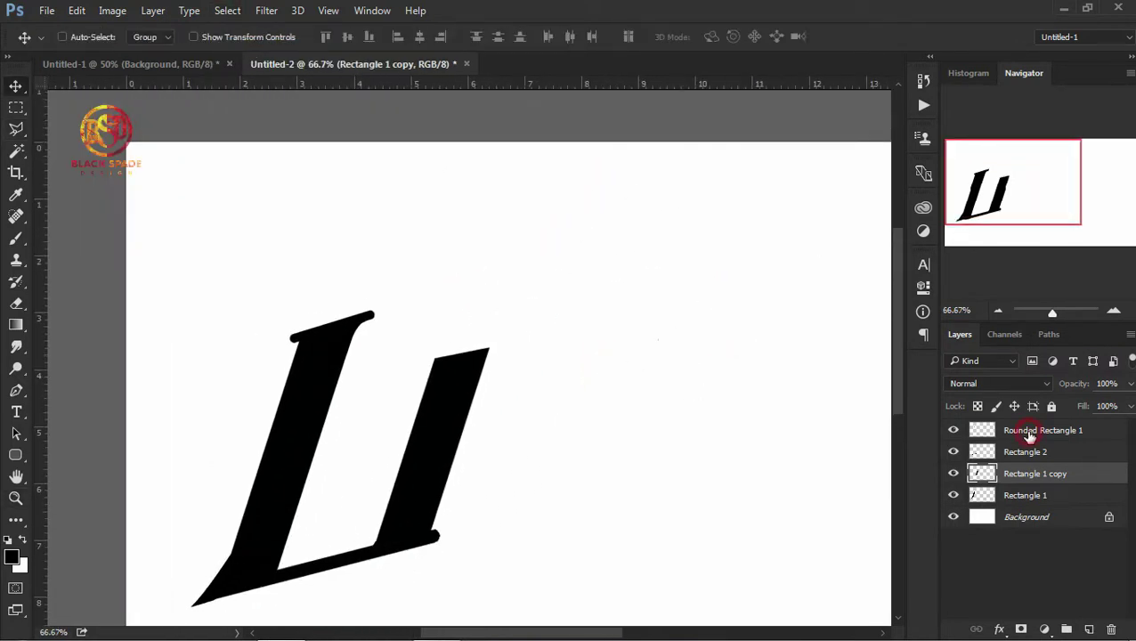
click(1030, 433)
click(1091, 629)
right_click(16, 129)
click(80, 128)
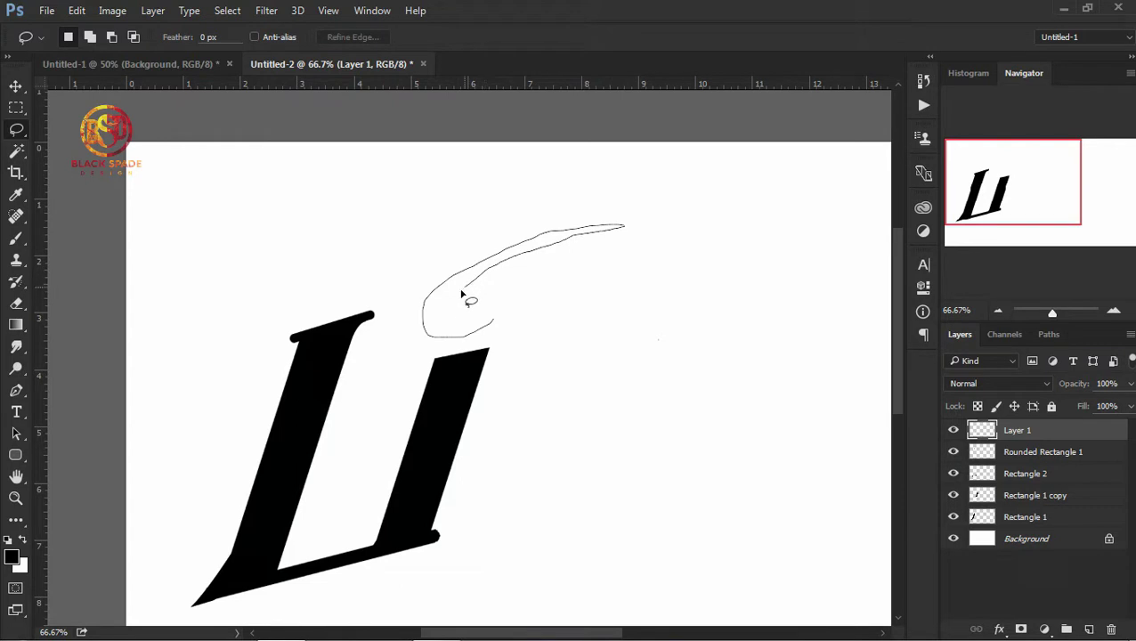
drag(503, 308, 503, 309)
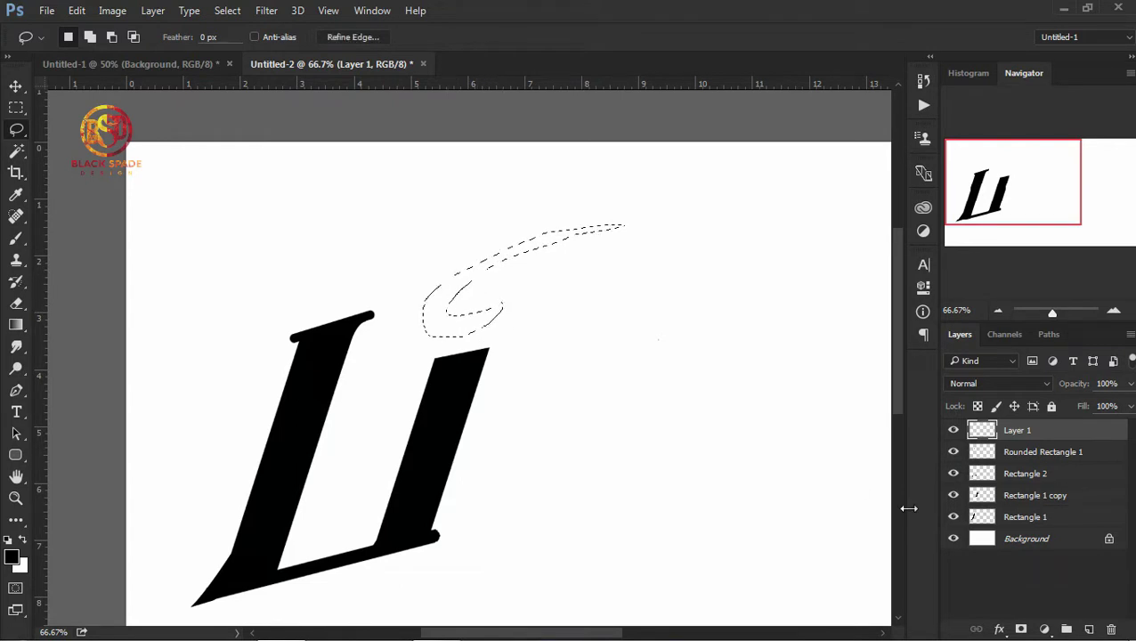
key(b)
mouse_move(623, 254)
mouse_down()
mouse_move(507, 347)
mouse_move(634, 217)
mouse_up()
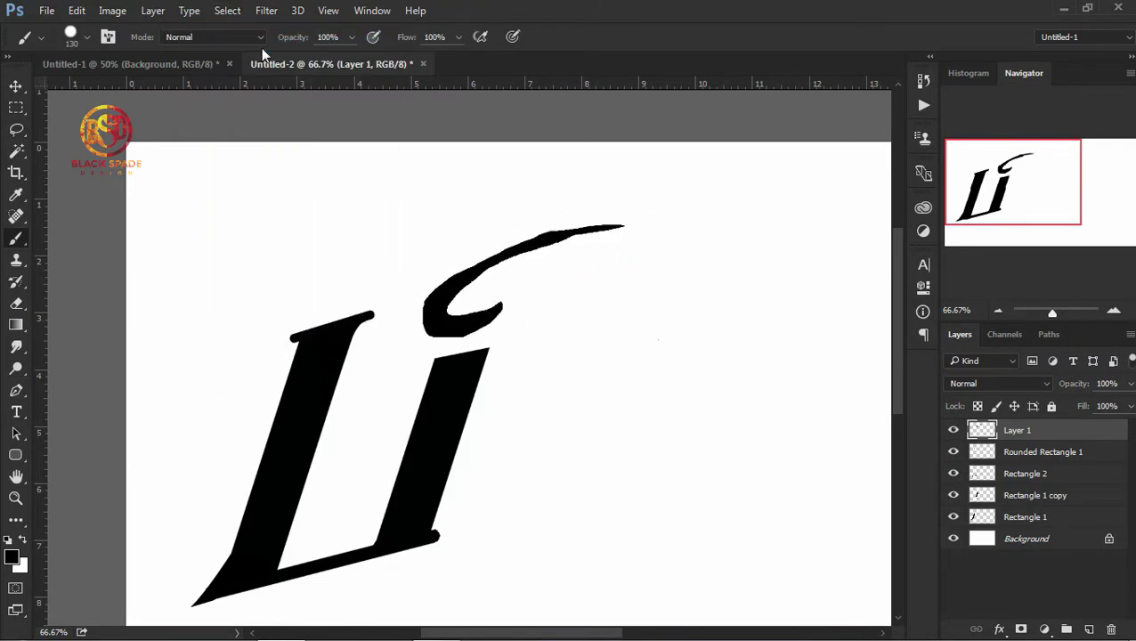
Step: Outline the swoosh's edge and fill it solid black
scroll(605, 308, up, 1)
key(v)
click(16, 130)
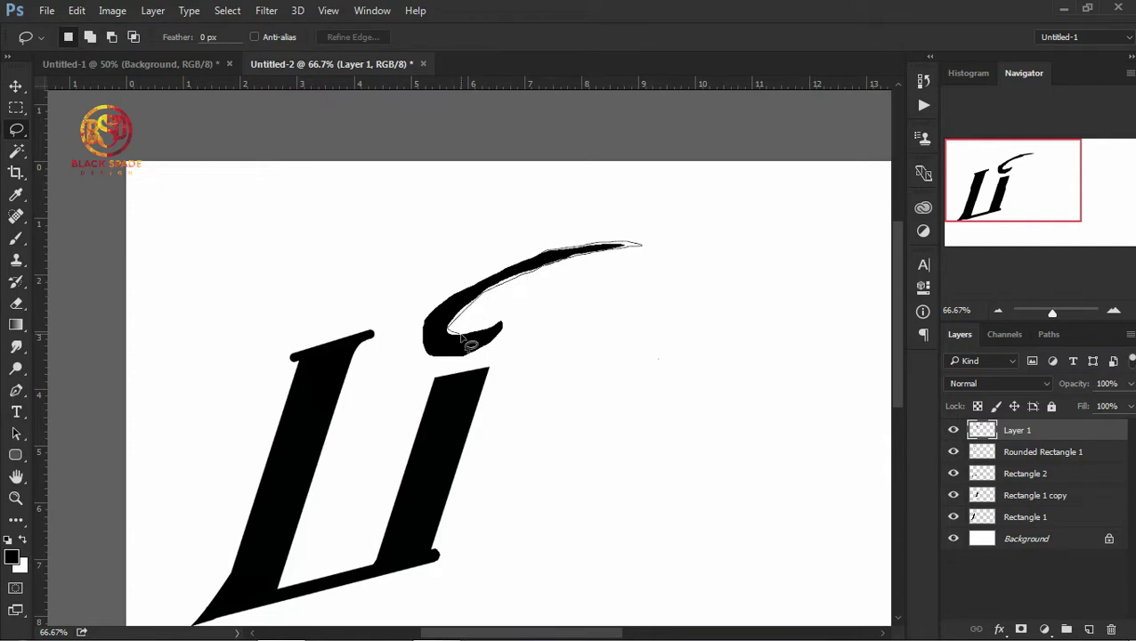
key(b)
drag(623, 246, 436, 307)
click(227, 10)
click(233, 40)
Step: Fill in the hook's curl with black
click(17, 131)
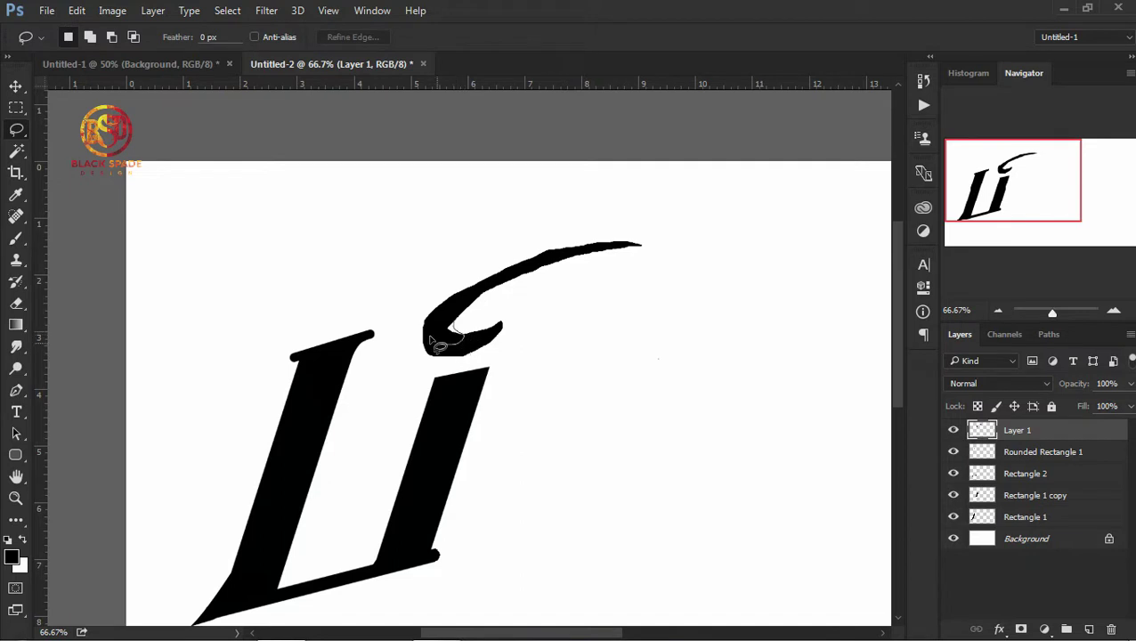
key(b)
drag(436, 309, 441, 331)
click(17, 130)
Step: Enlarge the hook at the swoosh's lower end with Free Transform and nudge it into place
drag(476, 363, 405, 292)
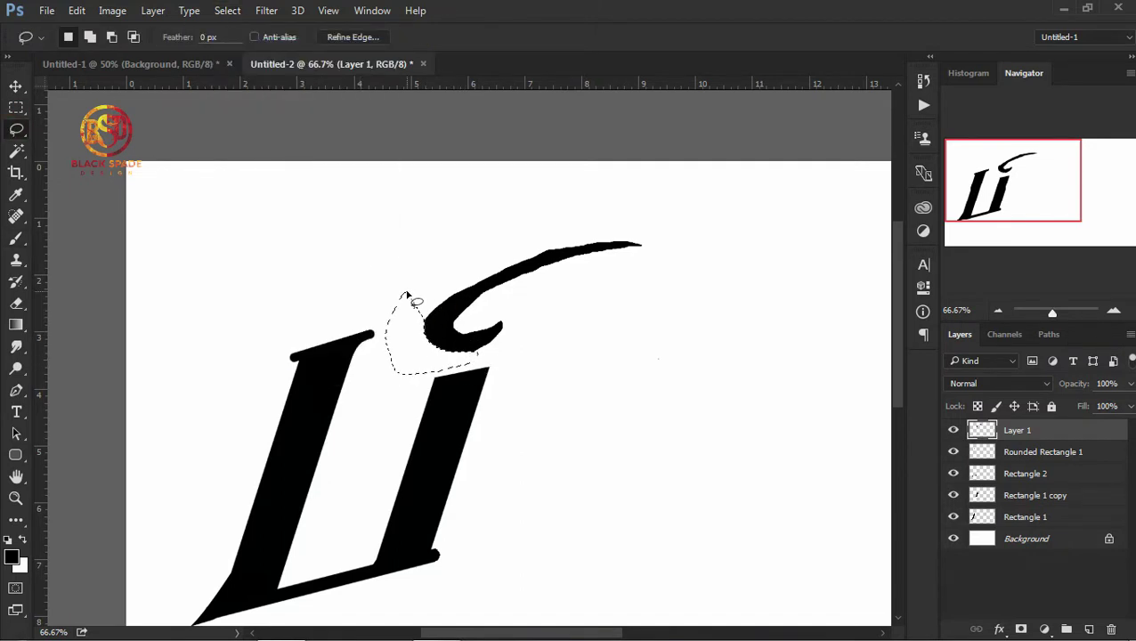
click(227, 10)
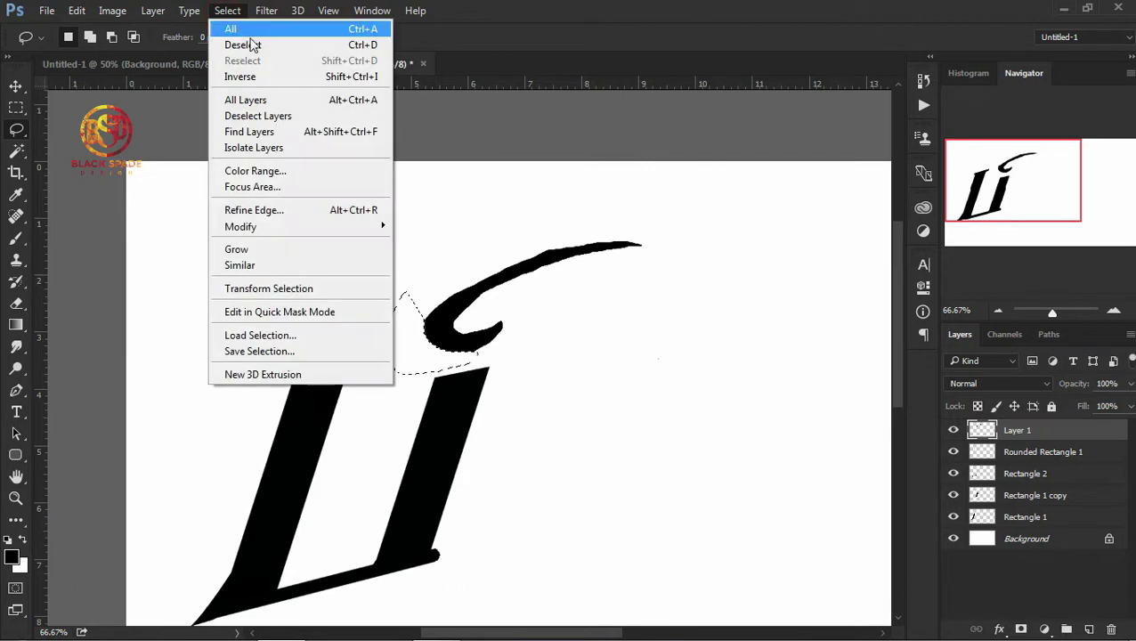
click(241, 43)
key(v)
key(ctrl+t)
drag(641, 240, 676, 210)
key(Return)
drag(619, 251, 605, 256)
click(16, 129)
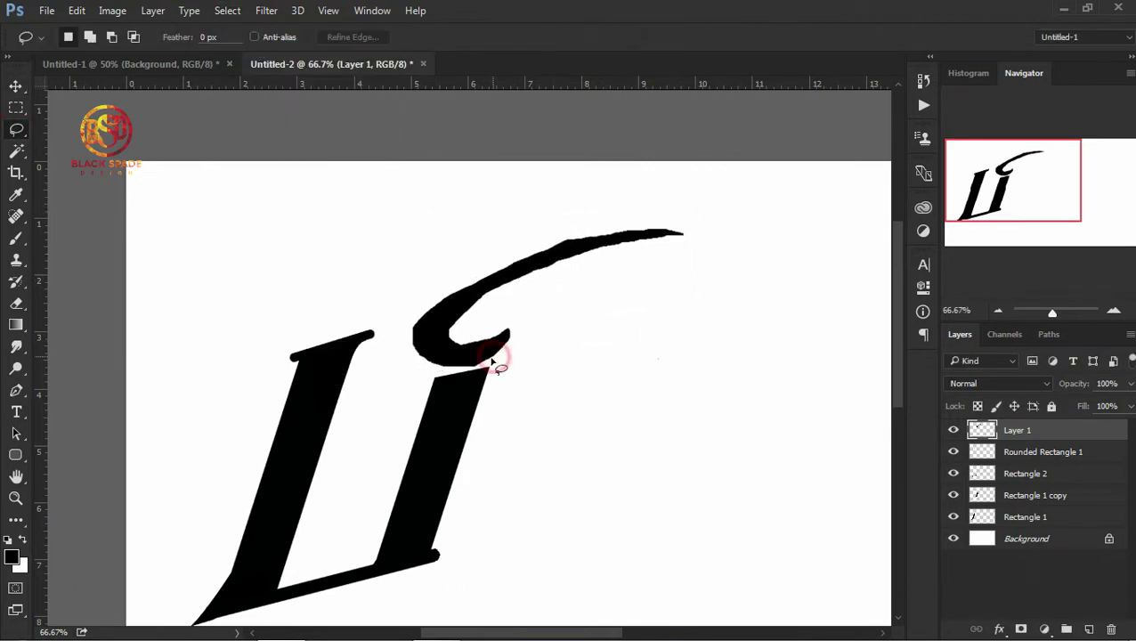
drag(472, 376, 534, 389)
click(227, 10)
click(251, 42)
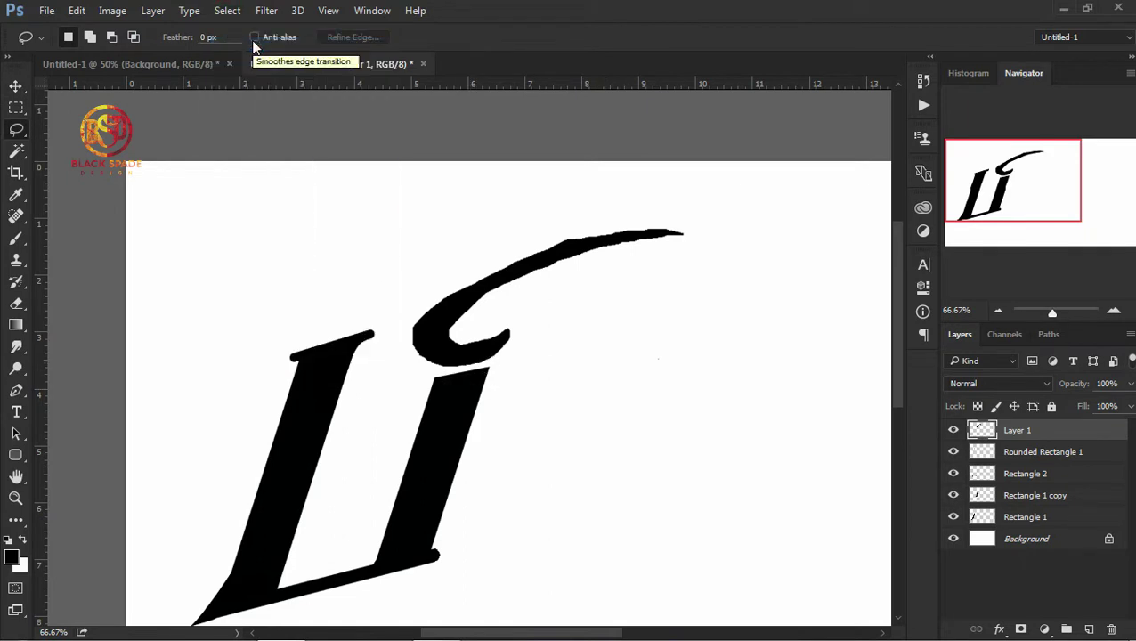
Step: Trim the slanted top corner off the stem on Rectangle 1 copy
key(v)
ctrl+click(451, 409)
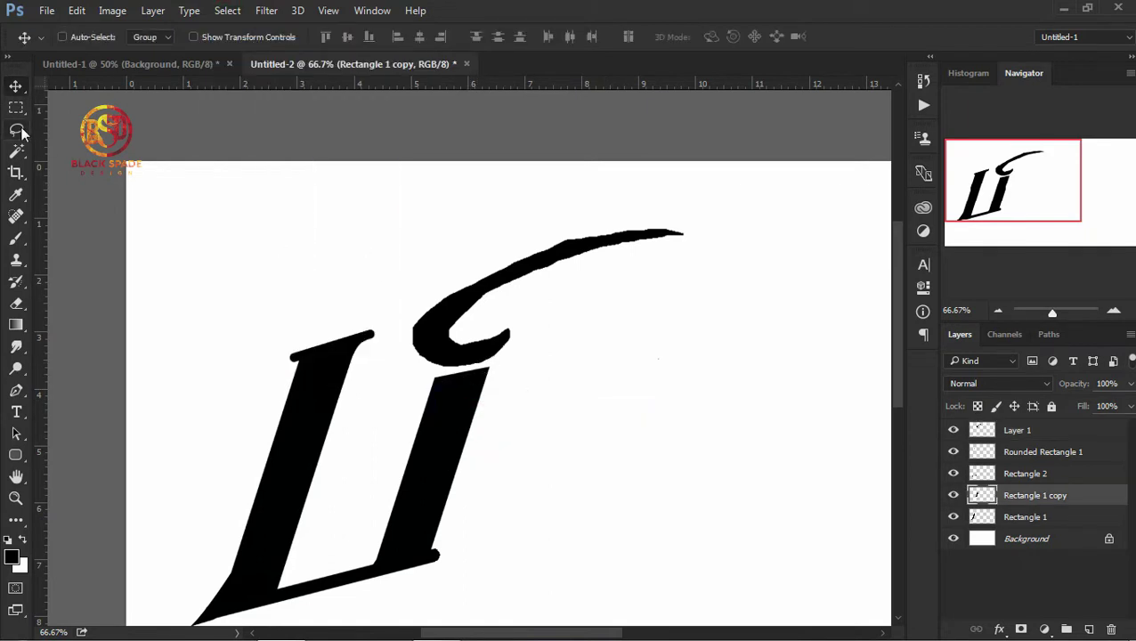
right_click(16, 129)
click(78, 143)
click(436, 379)
click(534, 366)
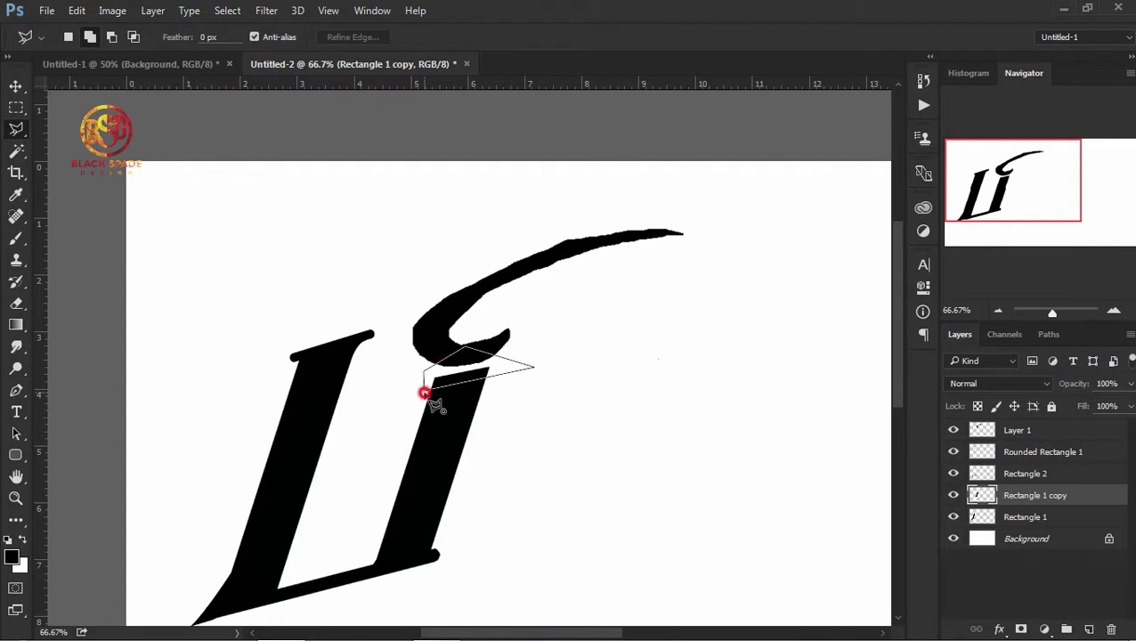
double_click(427, 383)
key(Delete)
key(ctrl+d)
Step: Nudge the swoosh into position and smooth its upper edge with a black lasso fill
key(v)
drag(451, 283, 458, 298)
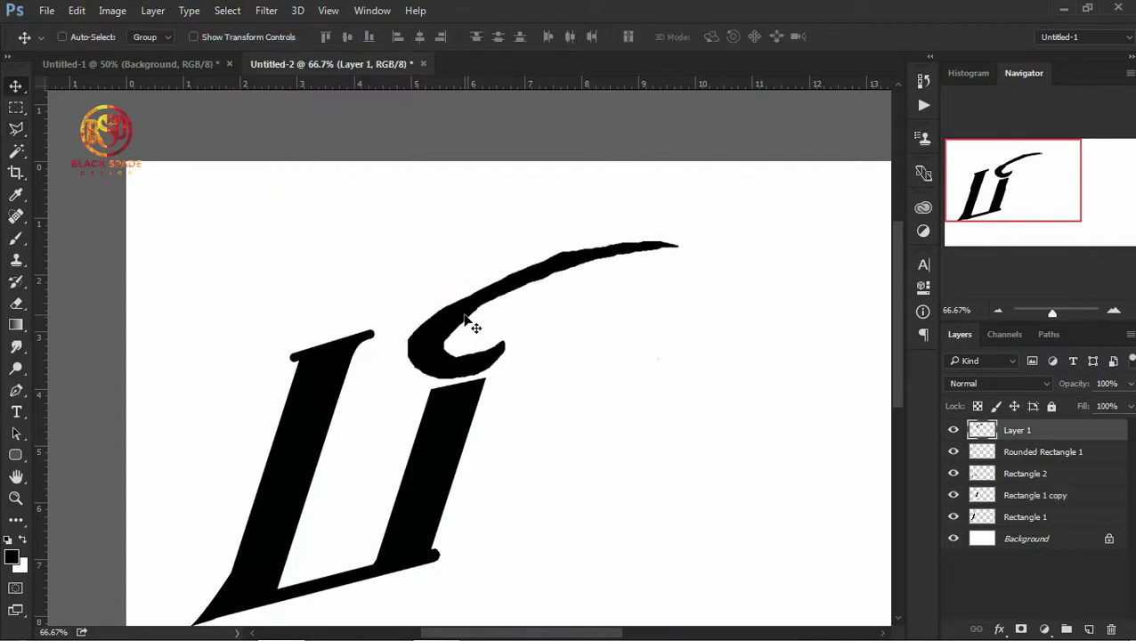
click(16, 129)
right_click(16, 129)
click(75, 124)
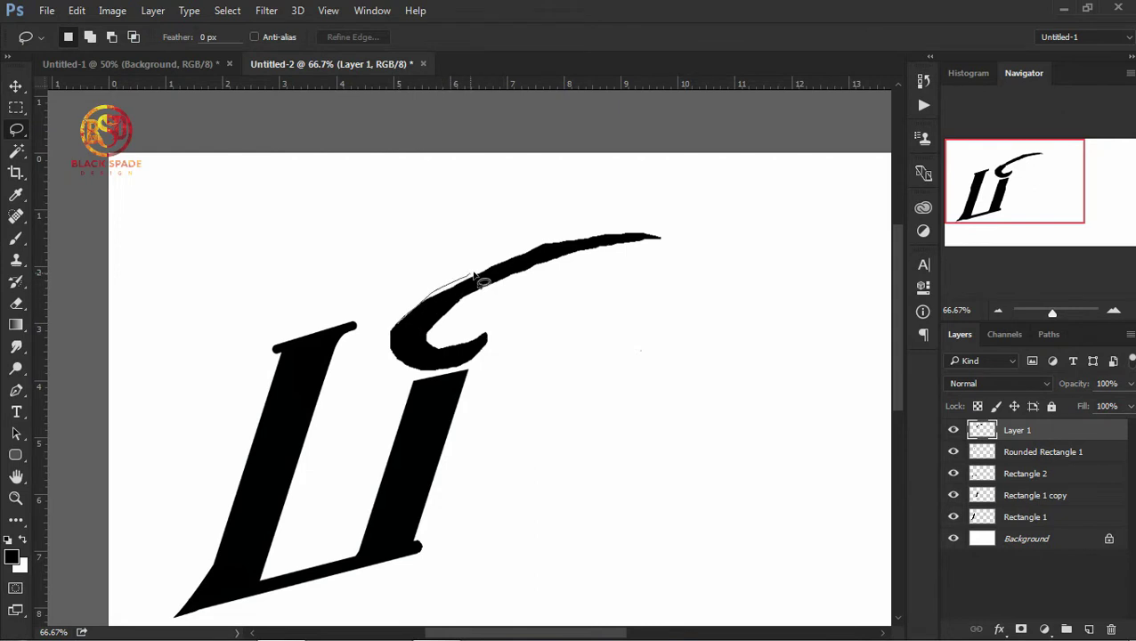
drag(585, 257, 410, 329)
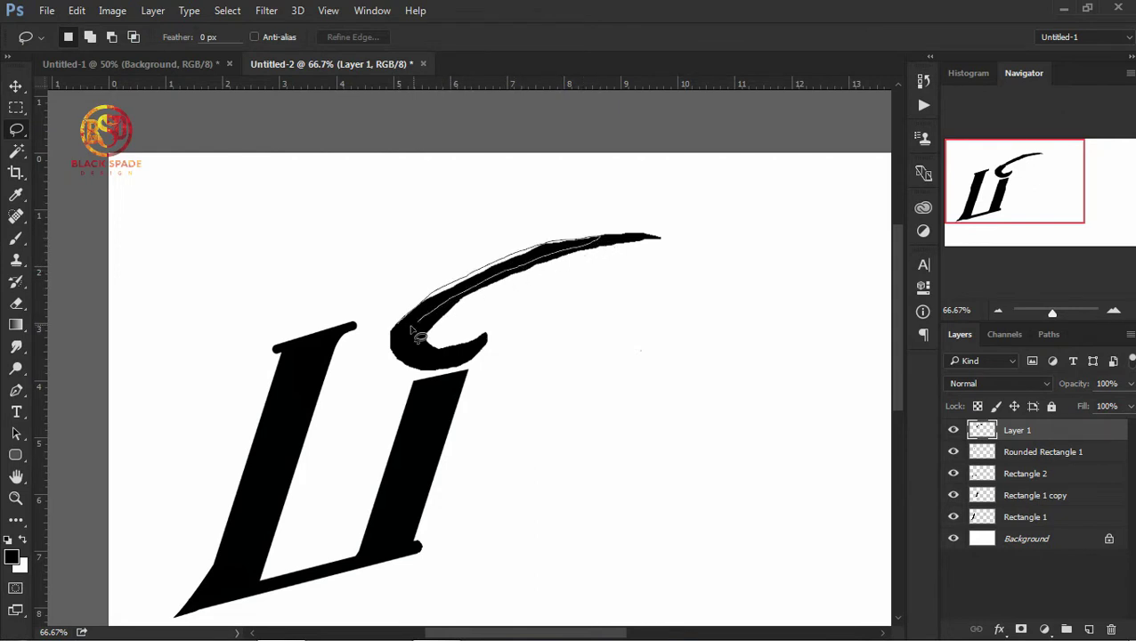
key(alt+BackSpace)
key(ctrl+d)
key(b)
key(z)
alt+click(353, 182)
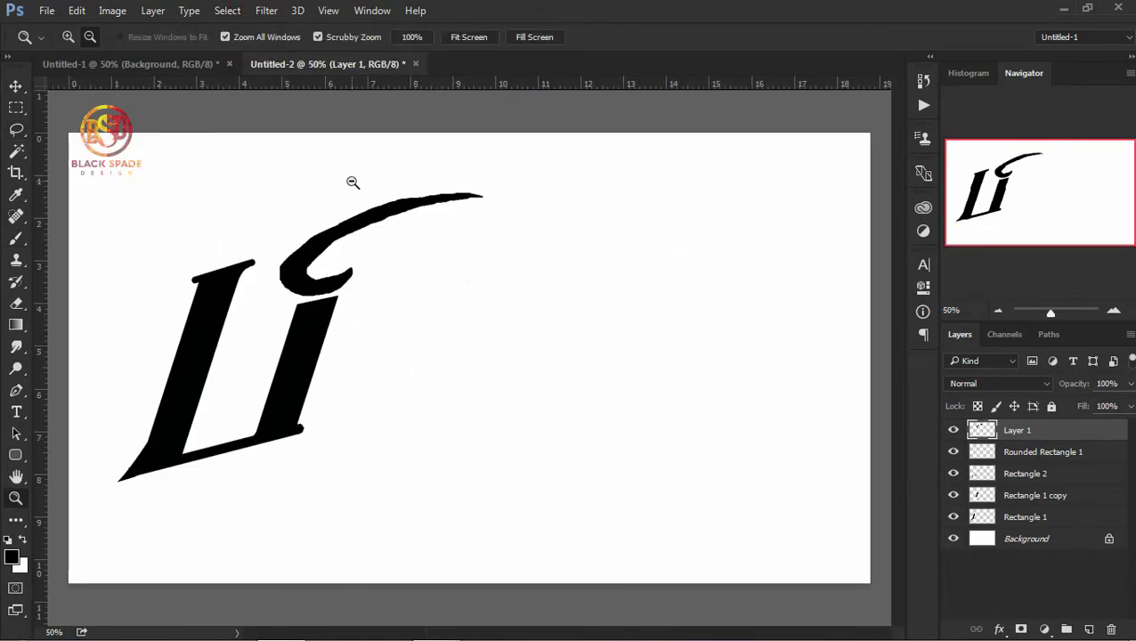
Step: Hide the earlier letter layers and paint a black horizontal bar on a new layer
key(v)
drag(952, 497, 951, 514)
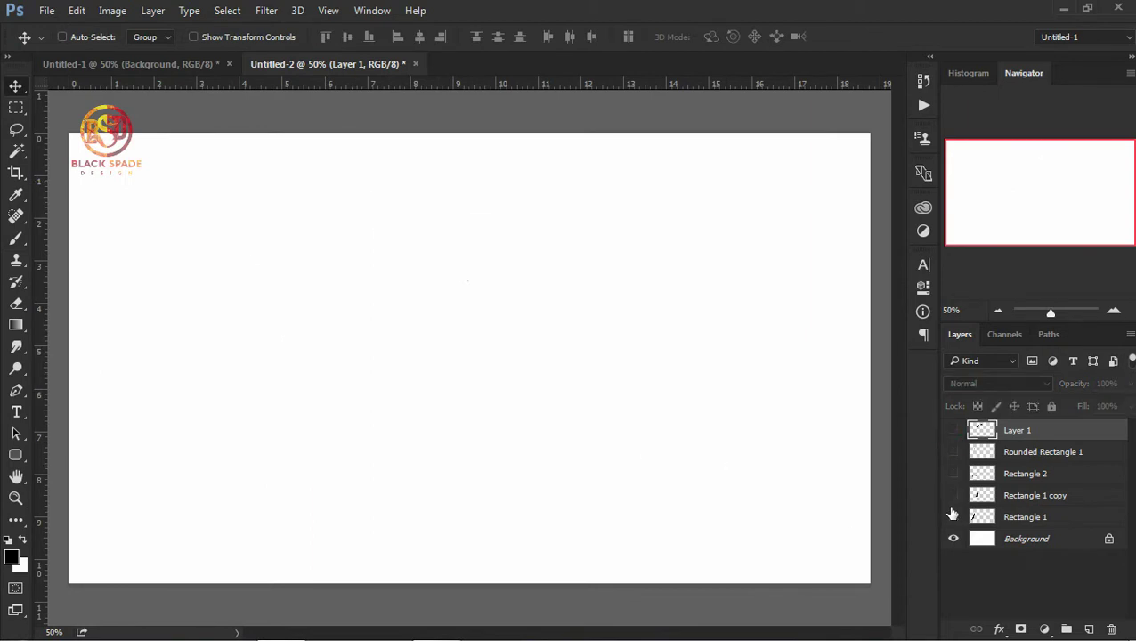
click(1090, 628)
click(16, 129)
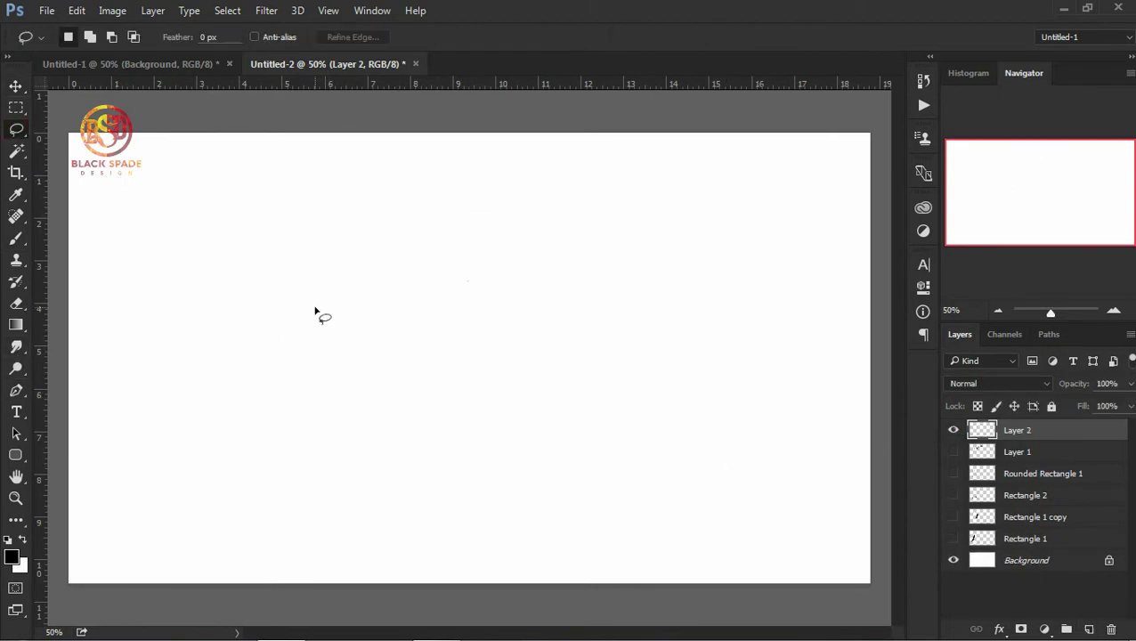
drag(341, 330, 422, 307)
mouse_move(331, 346)
mouse_down()
mouse_move(329, 333)
mouse_move(431, 310)
mouse_up()
key(b)
click(227, 10)
click(245, 43)
Step: Paint the T's vertical stem black on another layer, then outline a loop around it
click(1089, 629)
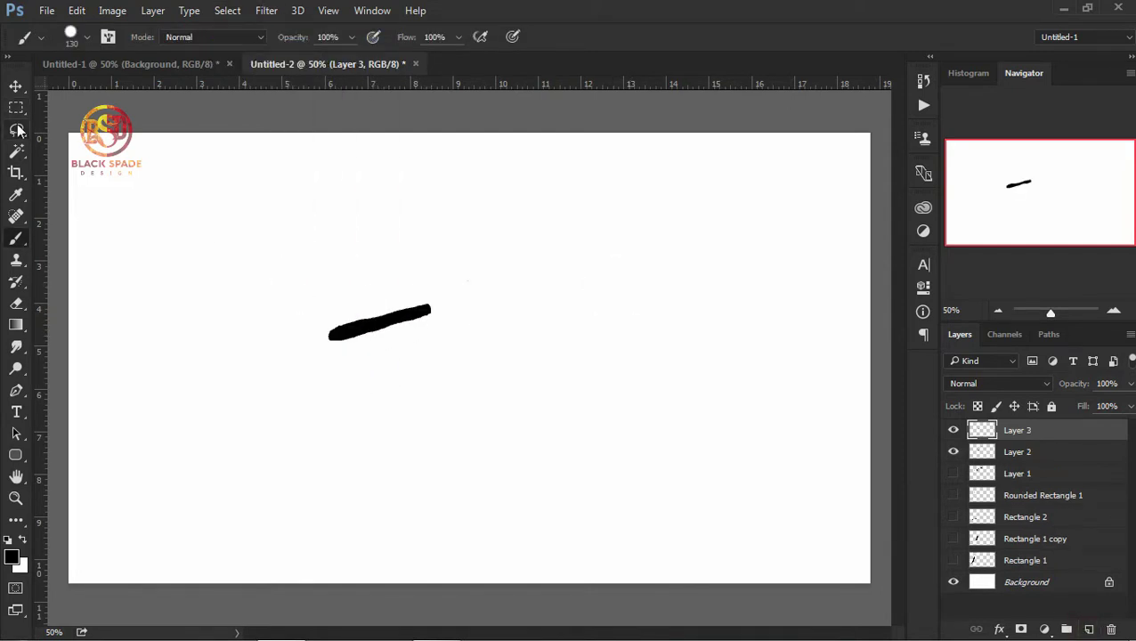
key(l)
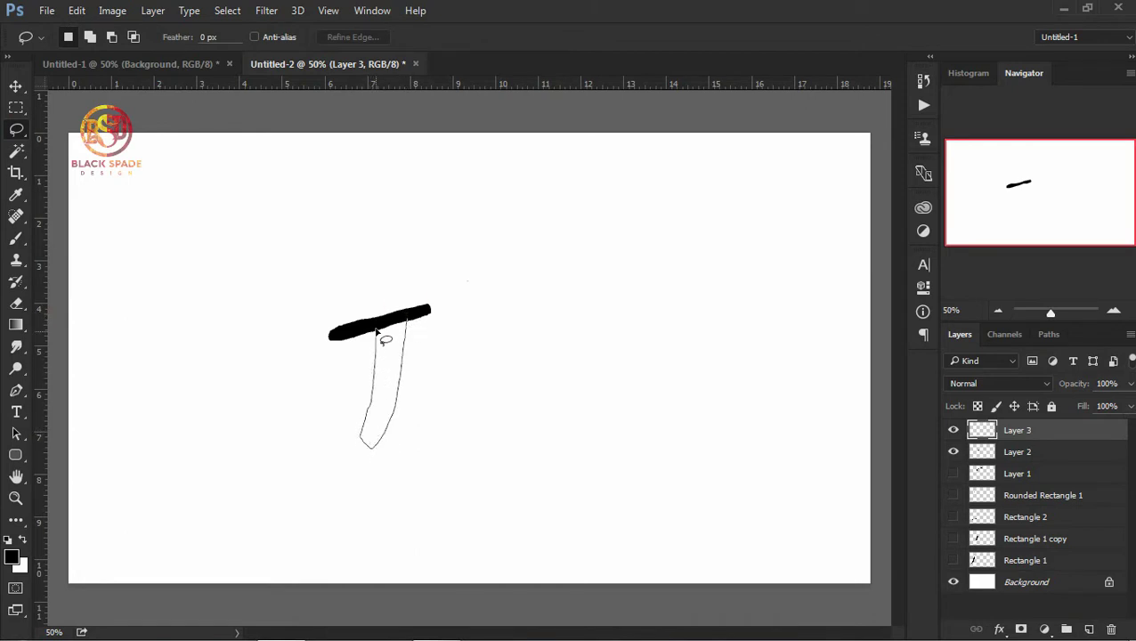
key(b)
drag(411, 328, 355, 458)
click(1088, 629)
click(227, 10)
click(245, 43)
click(24, 132)
drag(306, 395, 322, 388)
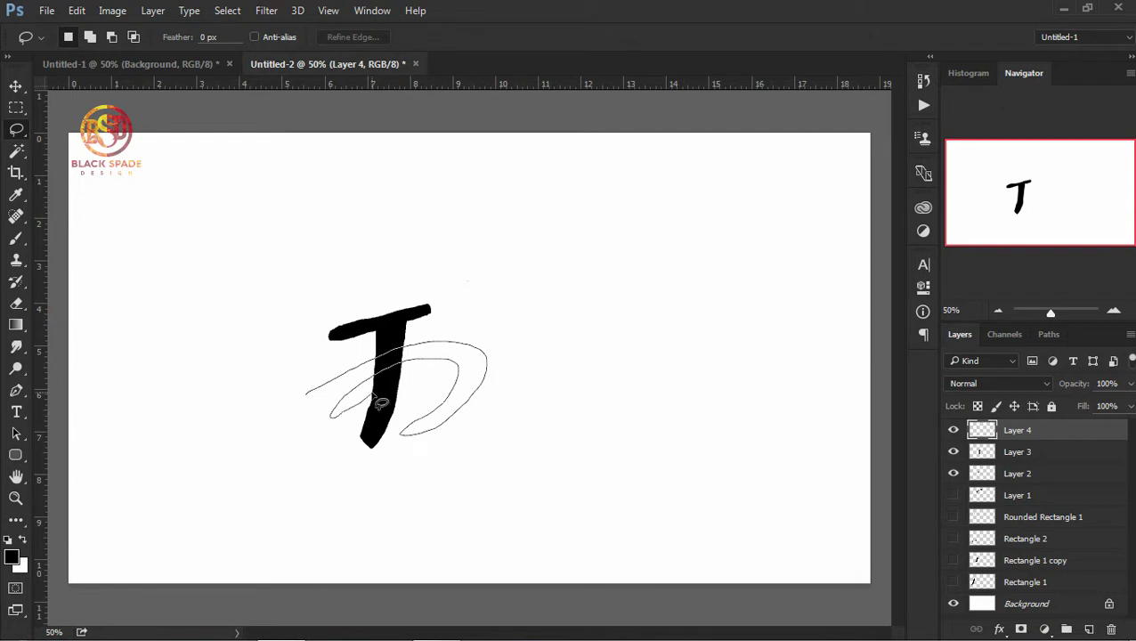
Step: Fill the loop selection solid black and zoom in on the glyph
key(b)
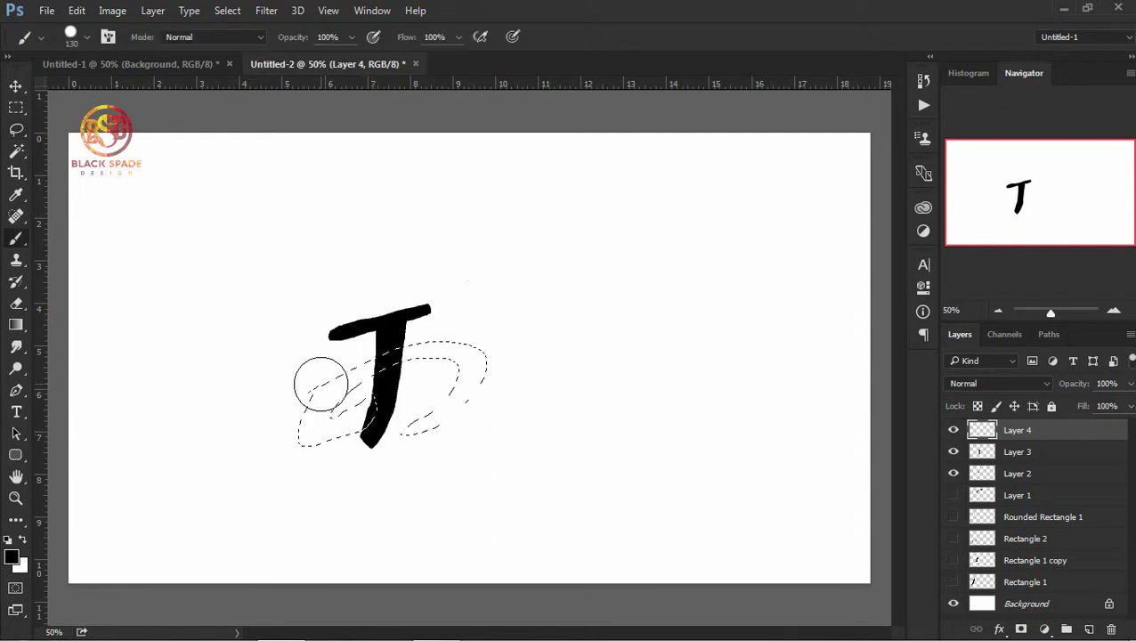
drag(317, 380, 368, 431)
key(ctrl+d)
key(z)
click(464, 309)
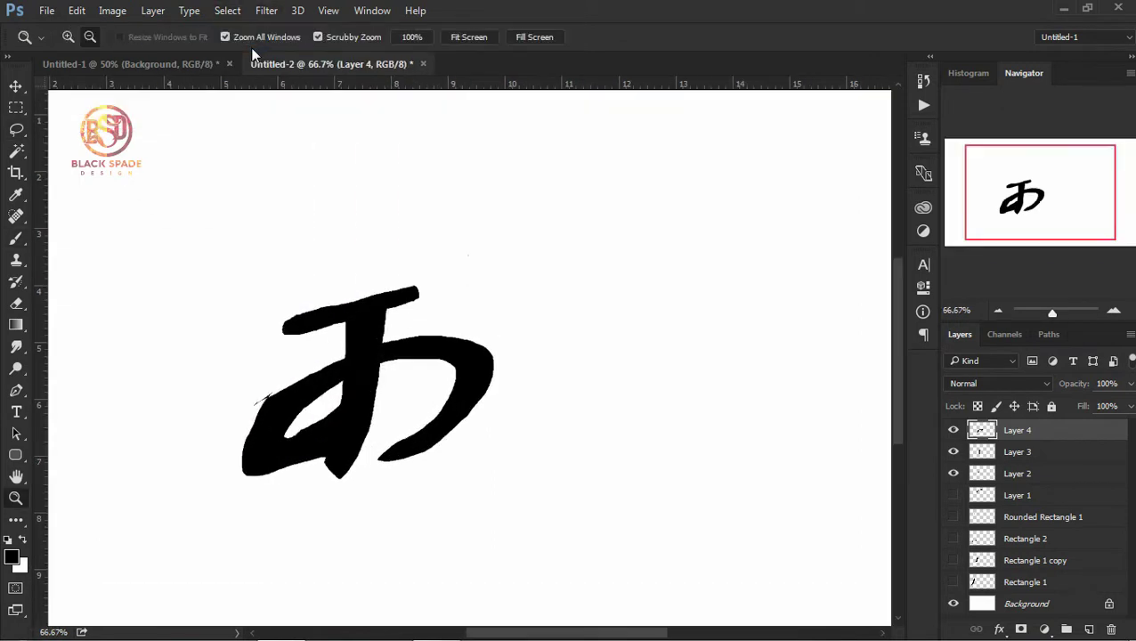
Step: Delete the rough lower-left edge pixels and shift the lower strokes down and right
click(19, 132)
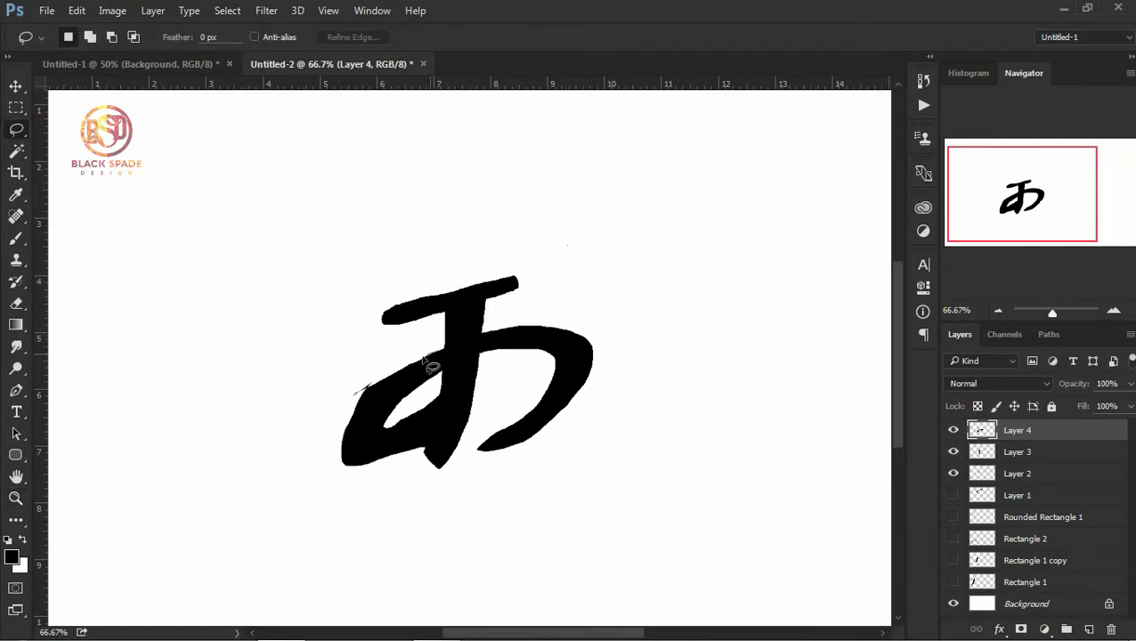
mouse_move(366, 427)
mouse_down()
mouse_move(325, 371)
mouse_move(418, 343)
mouse_up()
key(Delete)
click(228, 10)
click(251, 44)
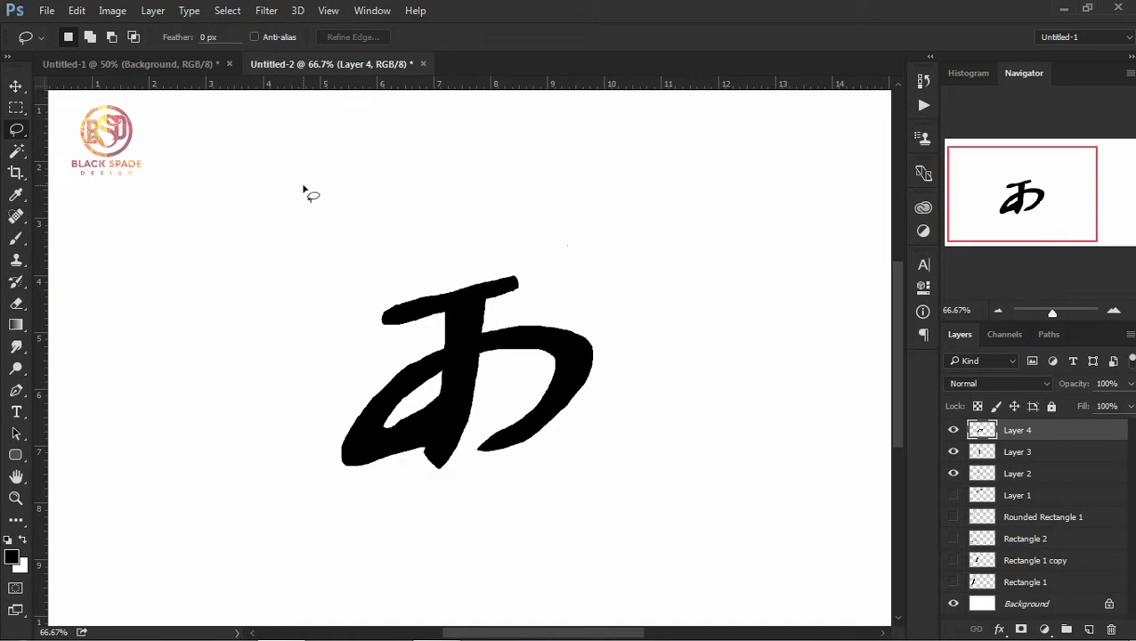
key(v)
drag(495, 361, 506, 385)
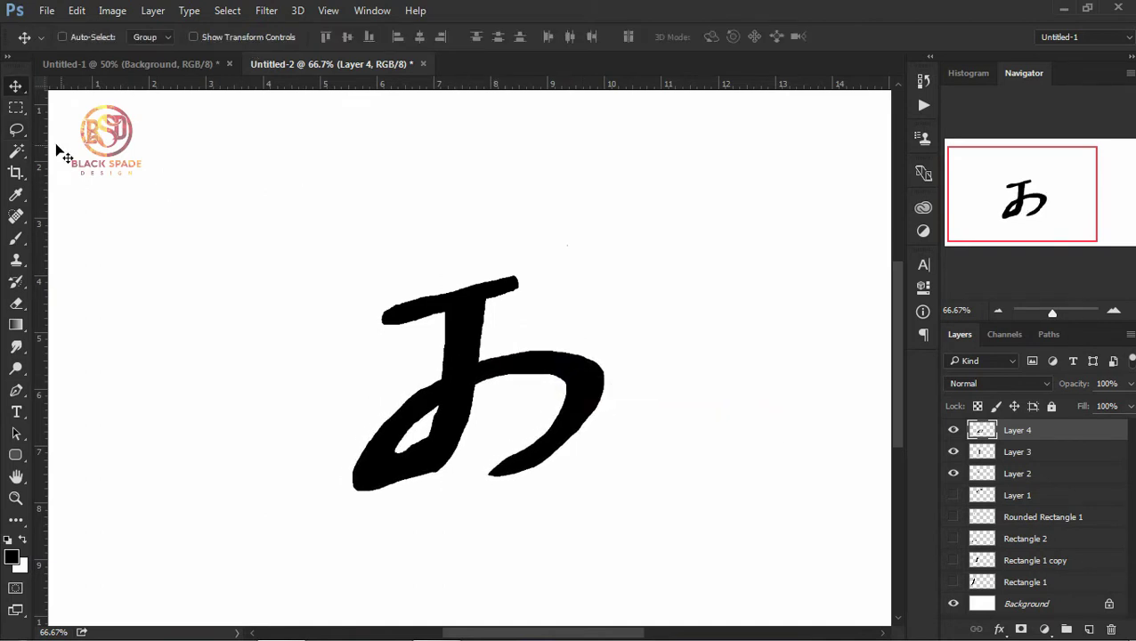
Step: Replace the right-hand curve's tip with a newly painted black lower-right curve
click(16, 129)
mouse_move(476, 465)
mouse_down()
mouse_move(592, 345)
mouse_move(705, 392)
mouse_move(627, 352)
mouse_up()
key(Delete)
click(248, 47)
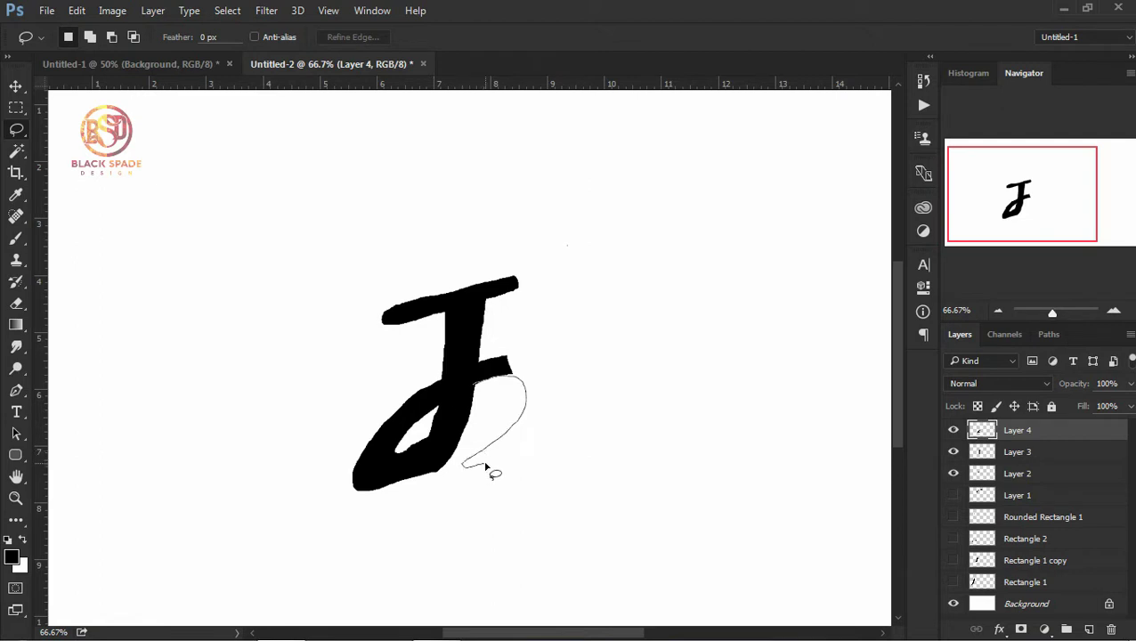
drag(501, 360, 499, 363)
key(b)
drag(724, 437, 466, 377)
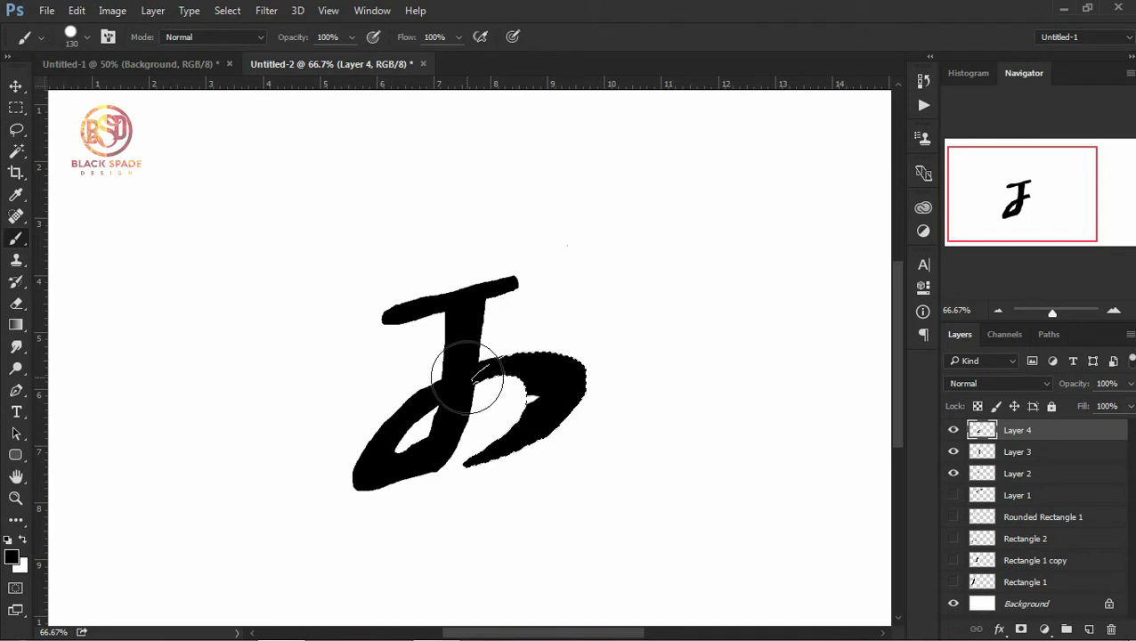
key(ctrl+d)
Step: Select Layer 2 from the canvas and reposition the top bar
key(z)
key(ctrl+minus)
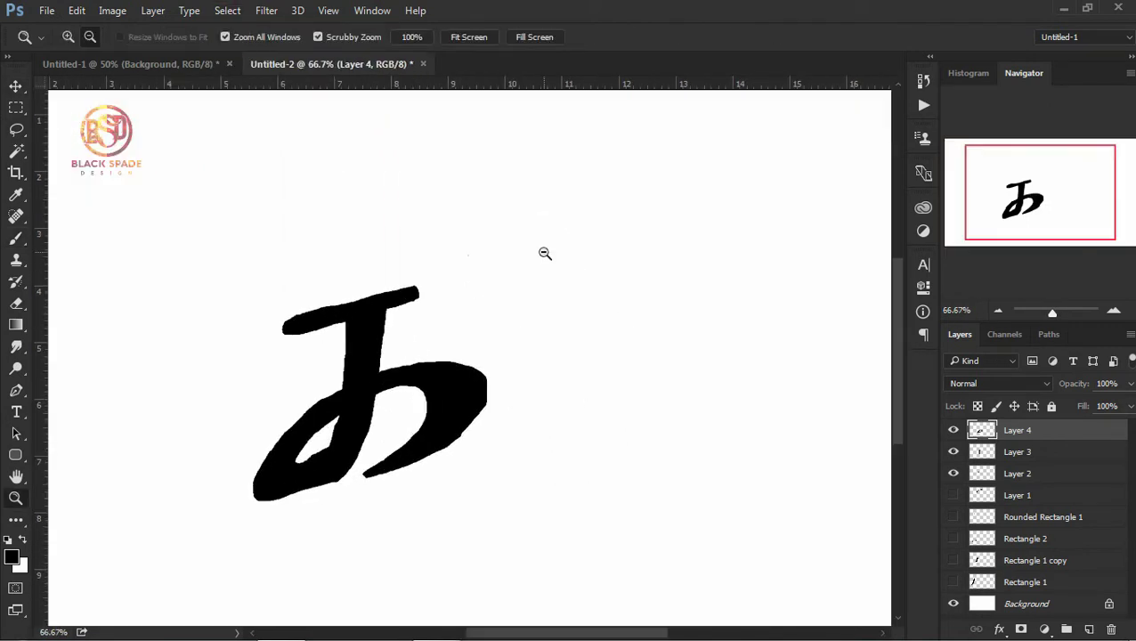
key(ctrl+plus)
key(v)
right_click(527, 304)
click(535, 313)
mouse_move(519, 306)
mouse_down()
mouse_move(519, 336)
mouse_move(504, 347)
mouse_move(518, 347)
mouse_up()
key(l)
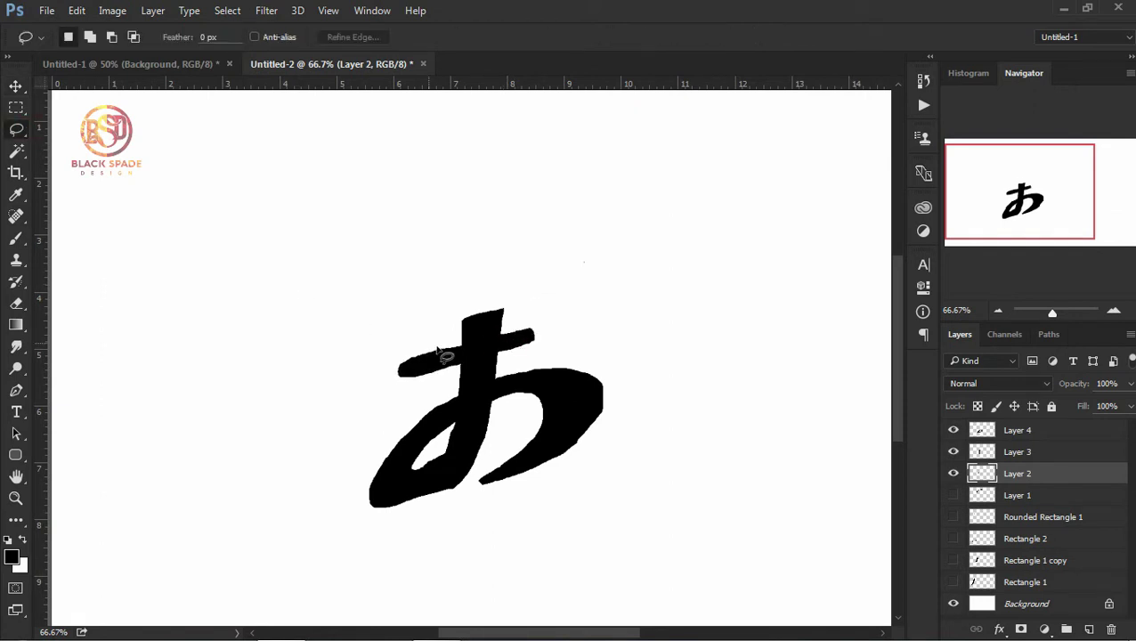
Step: Delete the piece of the Layer 3 stem poking above the bar
click(227, 9)
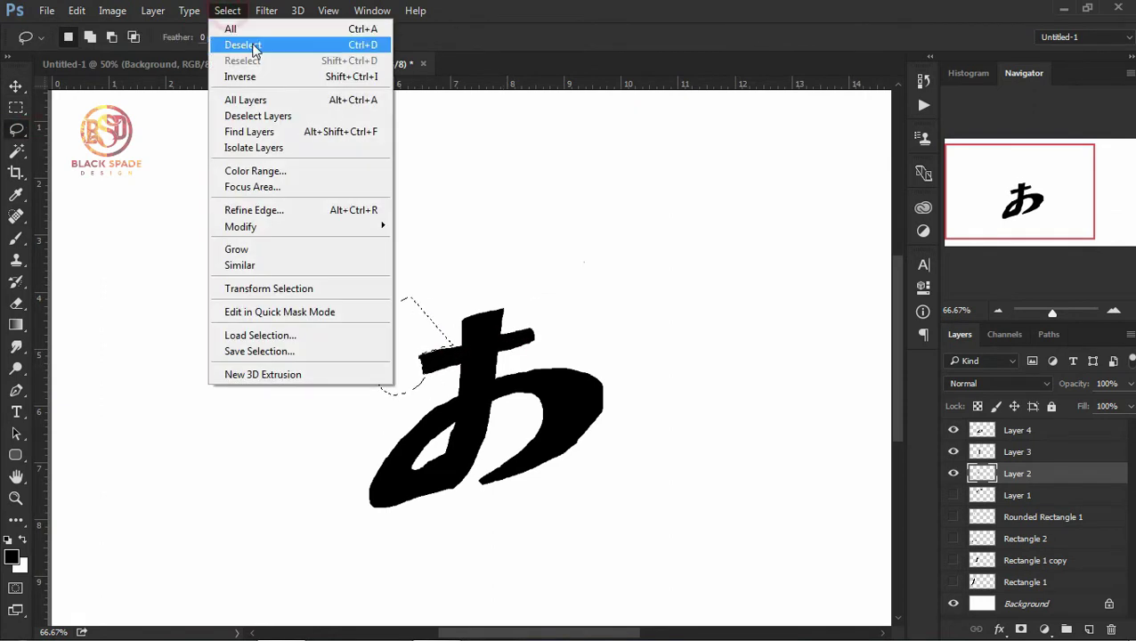
click(235, 43)
key(v)
right_click(480, 364)
click(525, 376)
key(l)
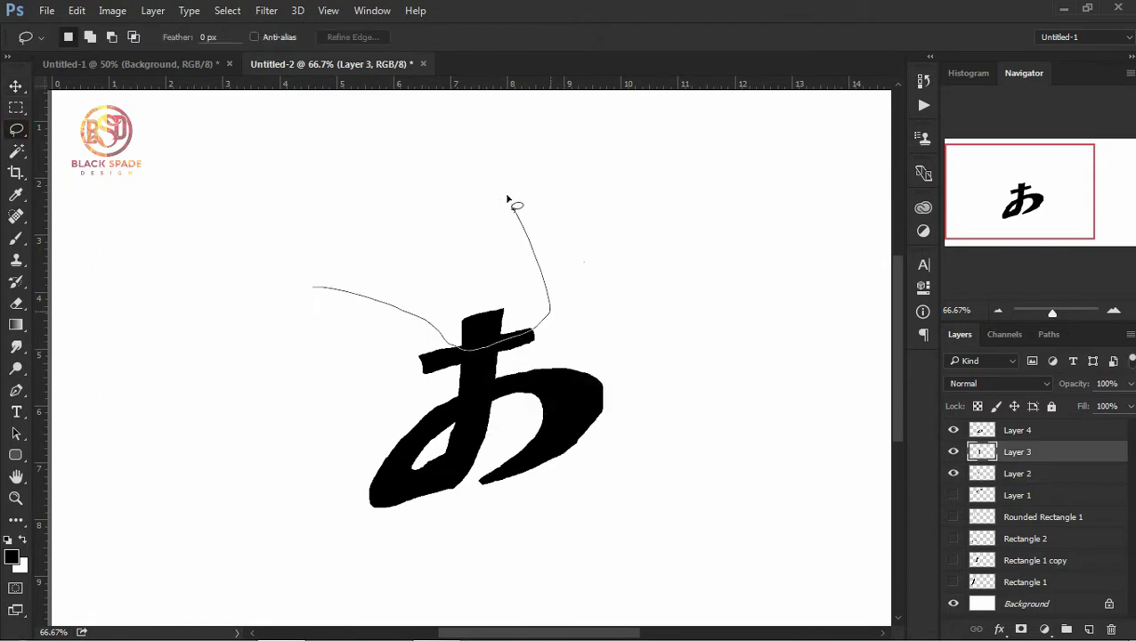
drag(508, 199, 514, 203)
key(Delete)
Step: Shift Layer 2's top stroke slightly left and down
key(ctrl+d)
key(v)
ctrl+click(535, 352)
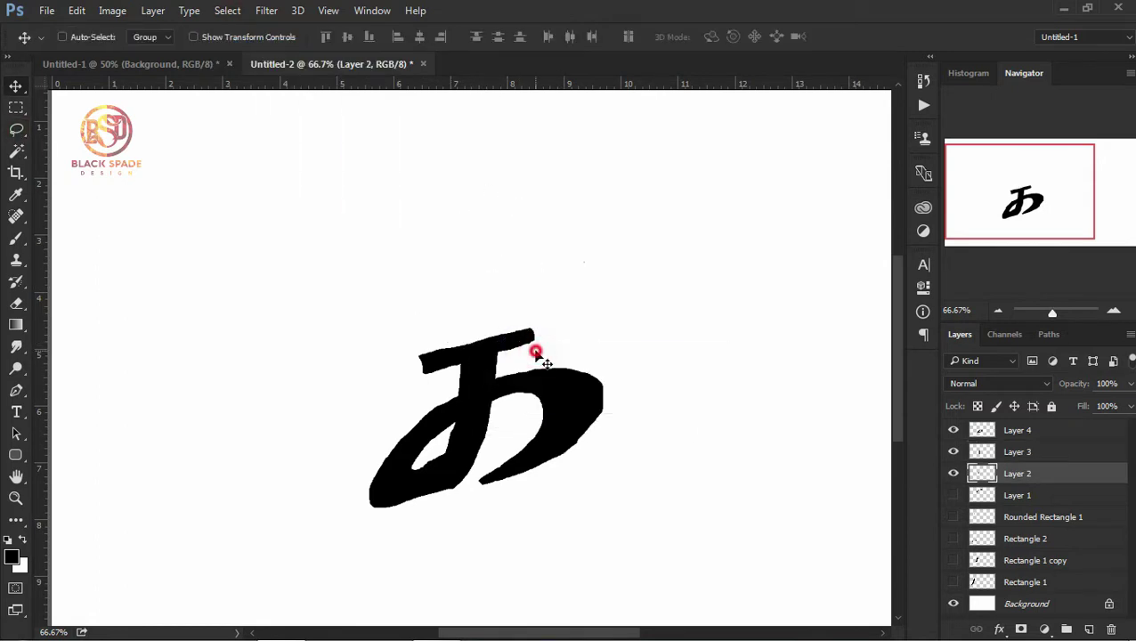
drag(535, 351, 516, 356)
key(l)
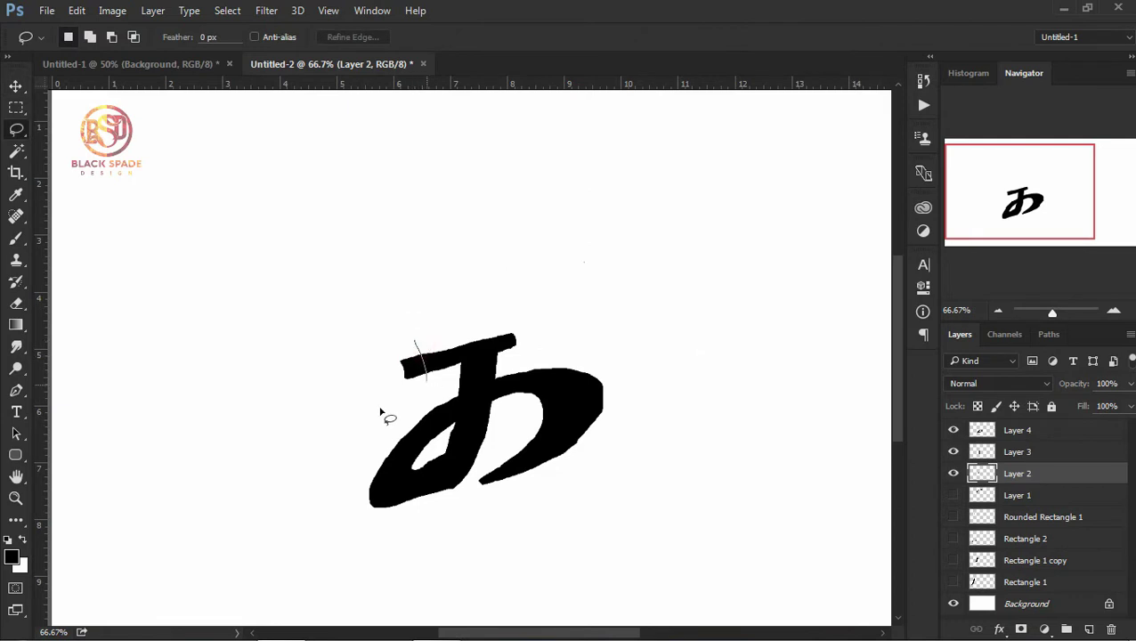
click(234, 14)
click(236, 43)
key(v)
Step: Widen and tilt the top stroke with Free Transform, zoom to 50%, and hide Layer 3
key(ctrl+t)
mouse_move(516, 351)
mouse_down()
mouse_move(553, 341)
mouse_move(509, 360)
mouse_up()
key(Return)
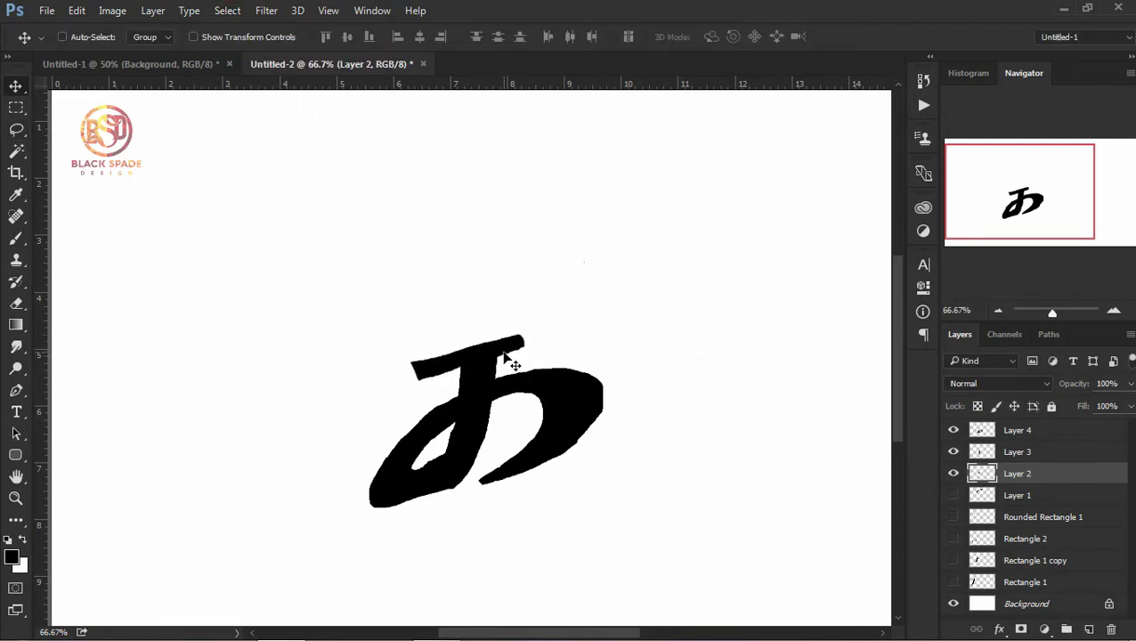
key(z)
alt+click(504, 358)
key(l)
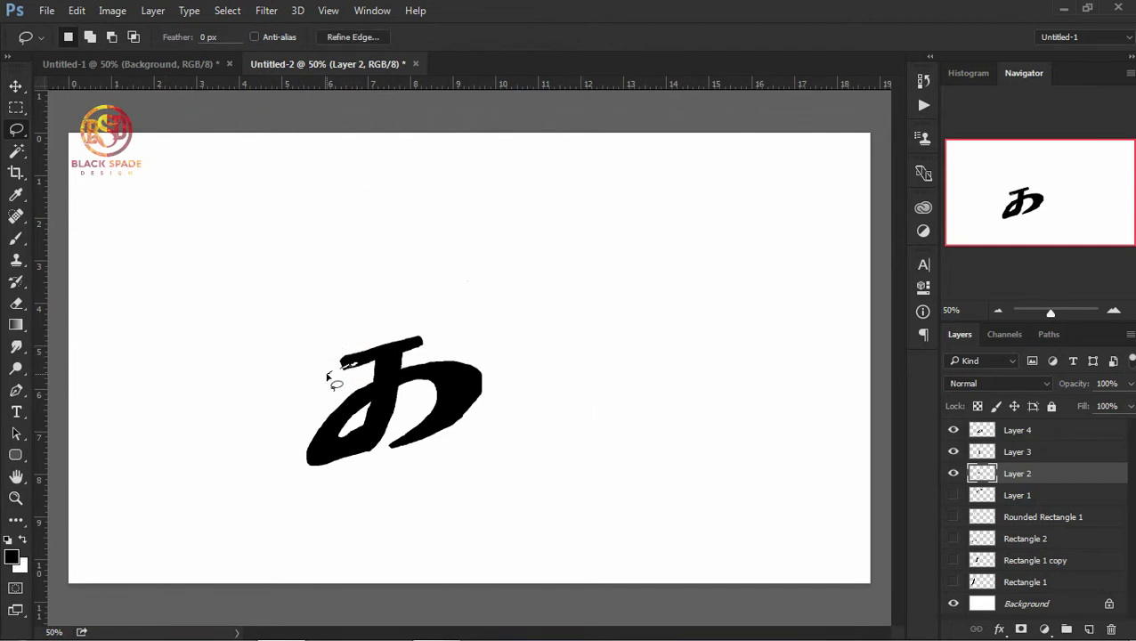
key(v)
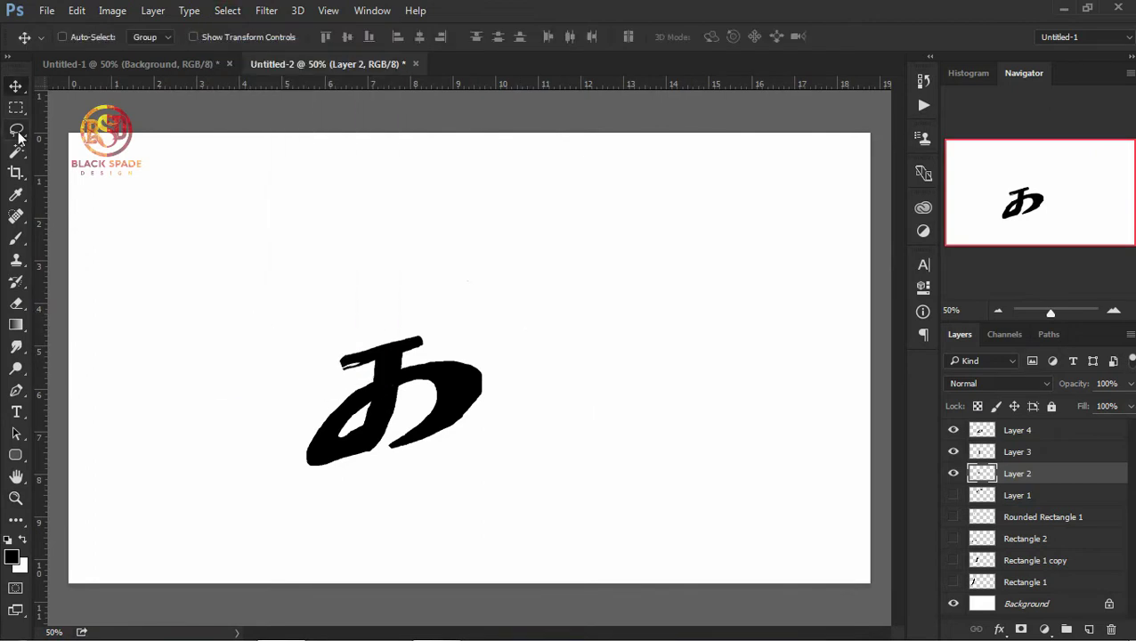
click(953, 473)
click(952, 451)
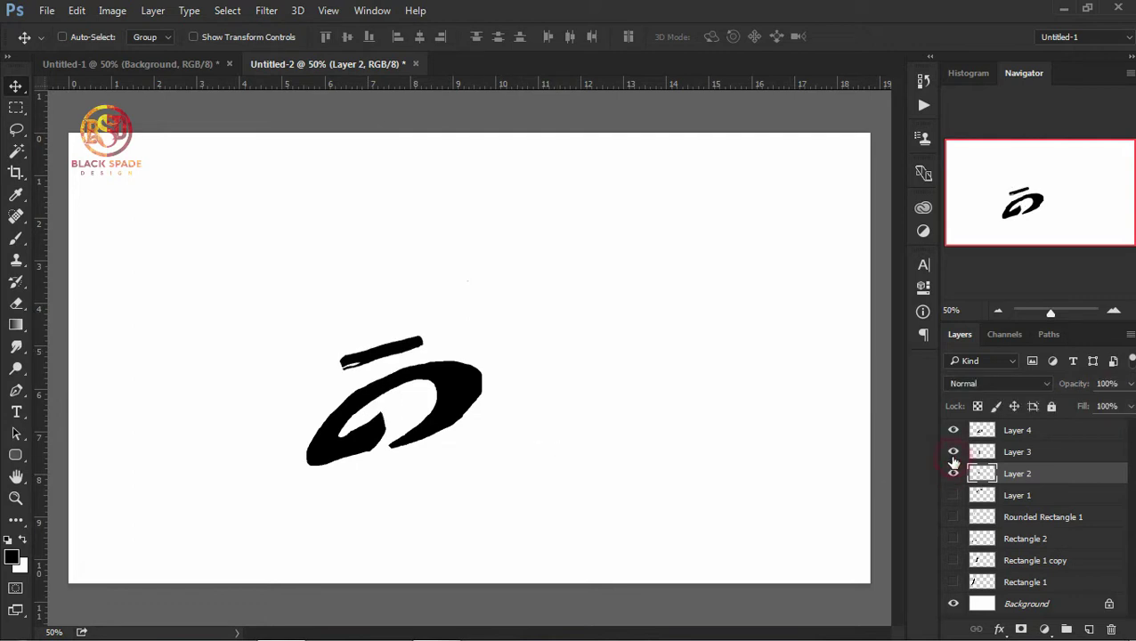
Step: Merge Layers 2–4 into one layer and move the first glyph about 98 px left
click(952, 430)
double_click(952, 430)
shift+click(1015, 432)
right_click(1015, 433)
click(949, 434)
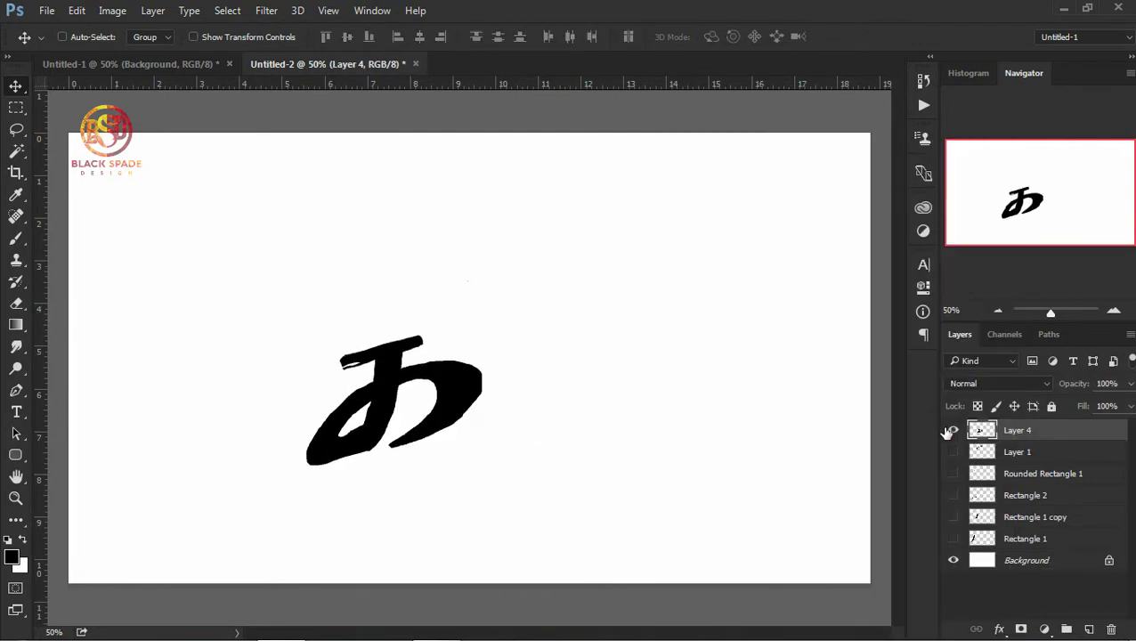
drag(472, 415, 385, 417)
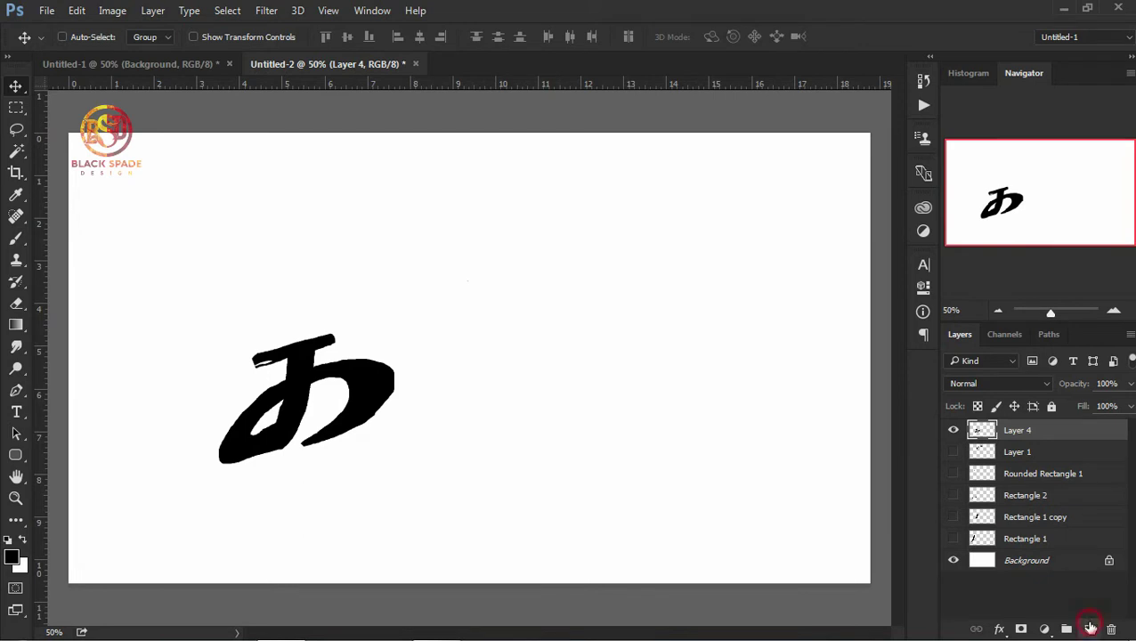
Step: On a new layer, lasso an oval dash beside the glyph and paint it black
click(1089, 629)
click(16, 130)
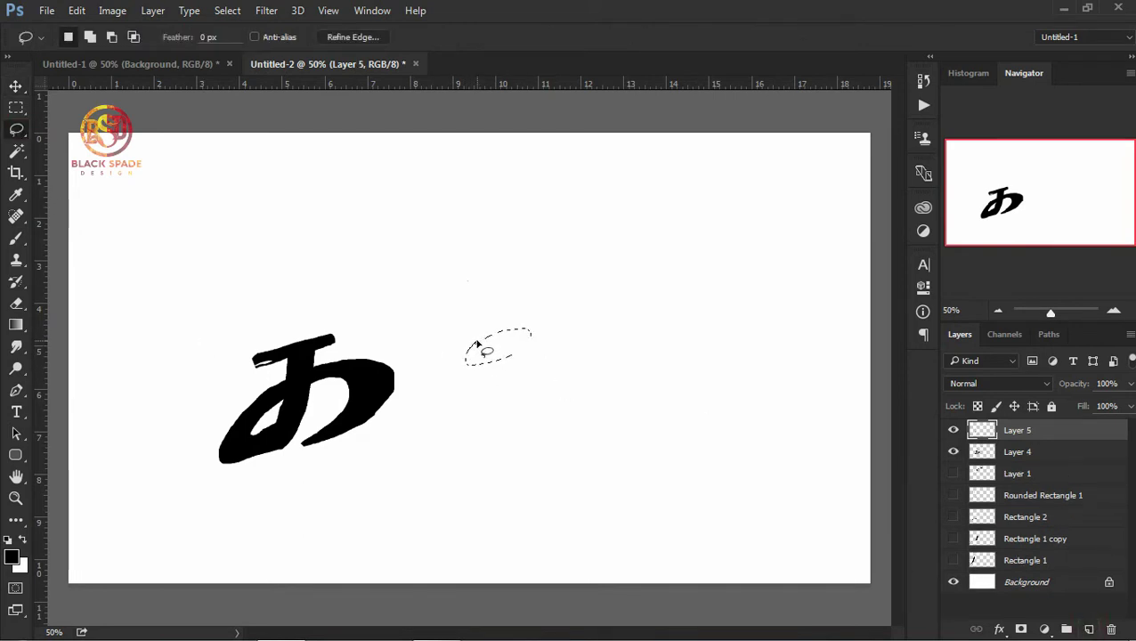
key(b)
click(494, 347)
key(ctrl+d)
Step: On another new layer, lasso a large hook shape and brush it solid black
key(ctrl+shift+alt+n)
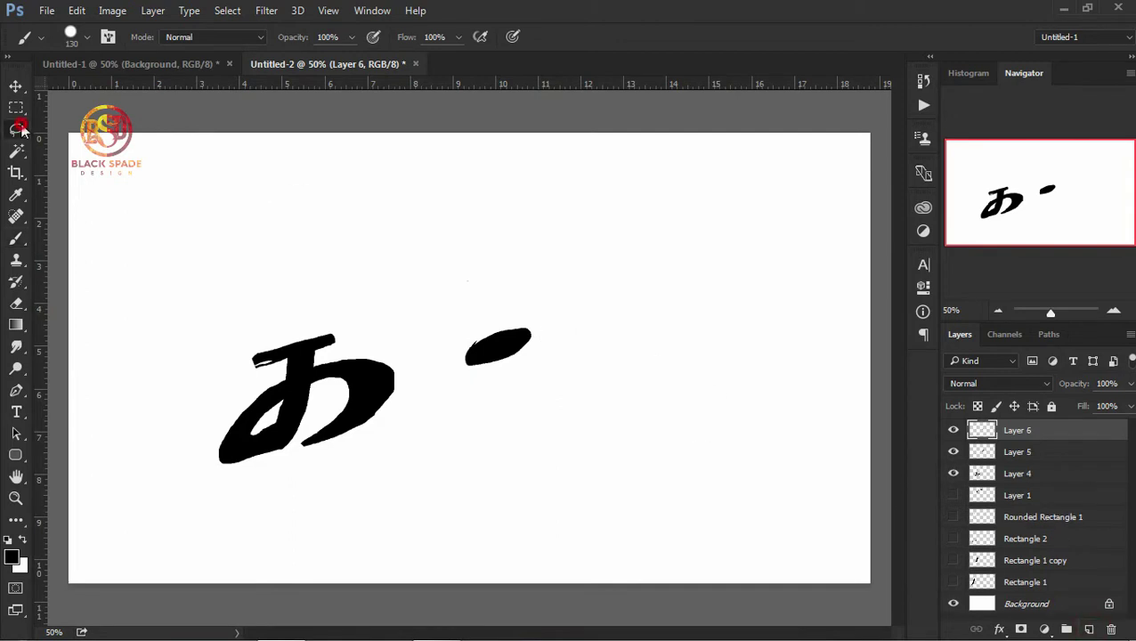
click(20, 130)
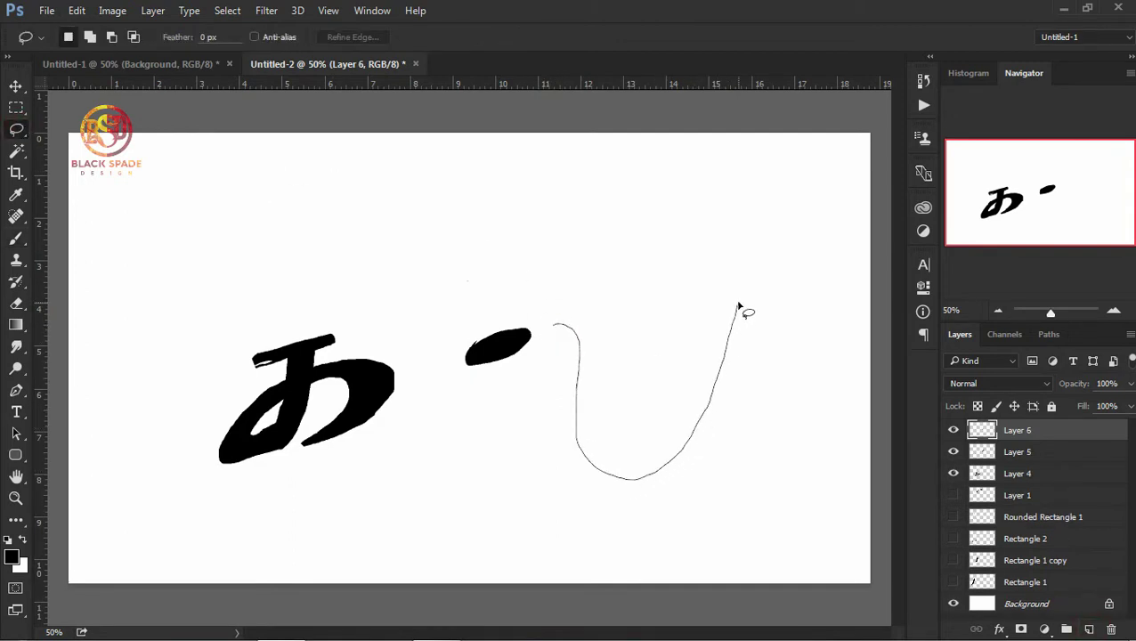
drag(741, 305, 739, 361)
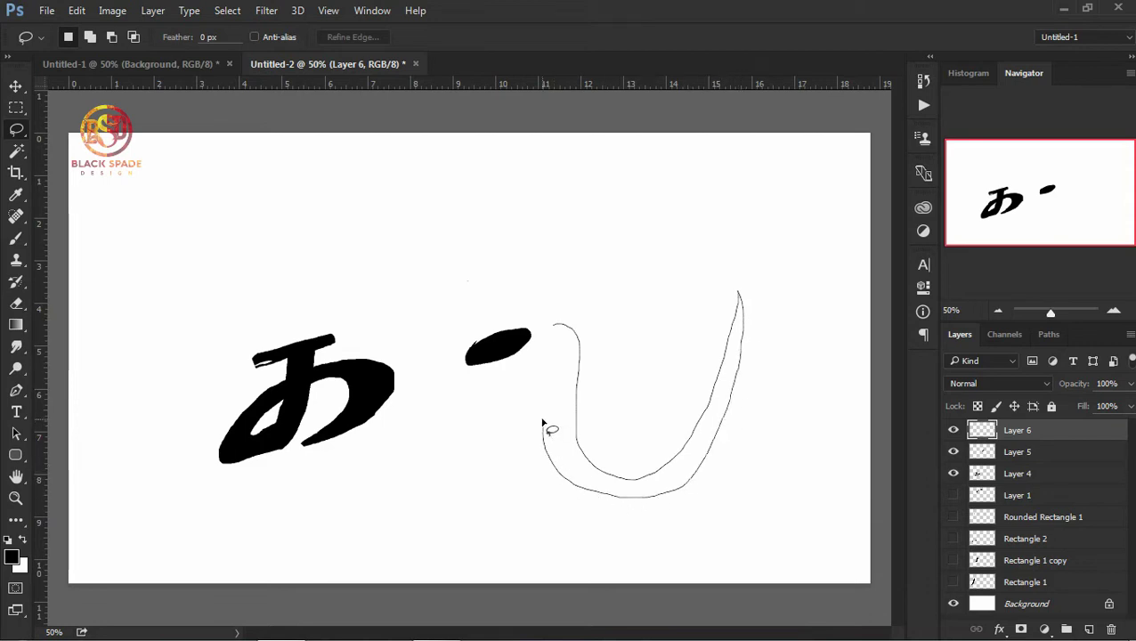
mouse_move(546, 368)
mouse_down()
mouse_move(537, 337)
mouse_move(514, 332)
mouse_move(562, 322)
mouse_move(576, 336)
mouse_up()
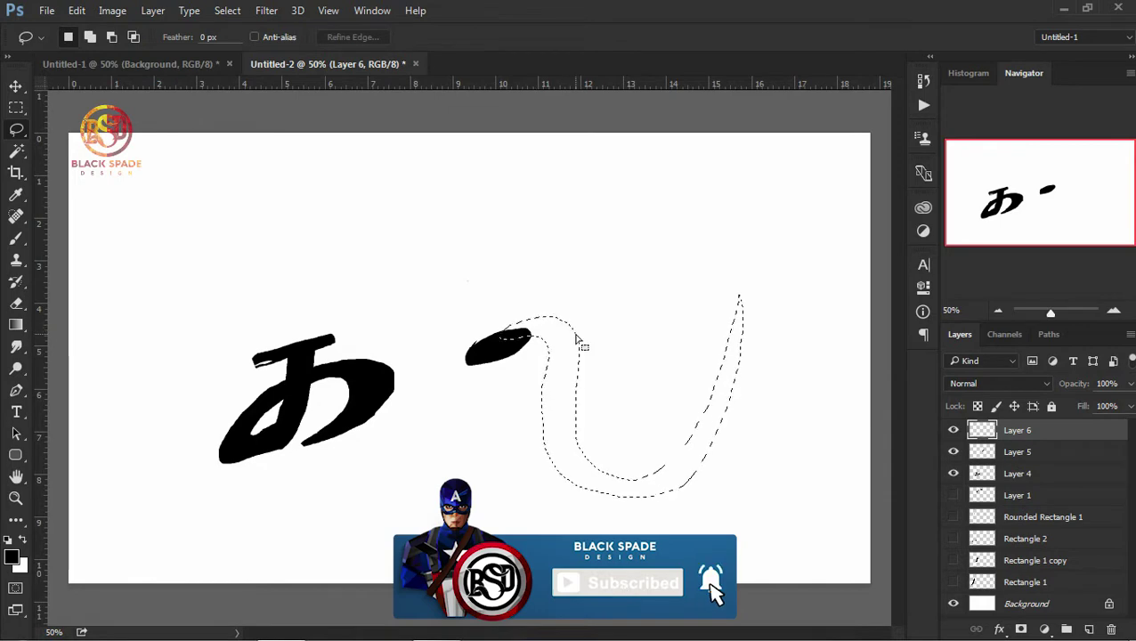
key(b)
mouse_move(729, 304)
mouse_down()
mouse_move(482, 334)
mouse_move(599, 246)
mouse_up()
key(ctrl+d)
key(z)
click(760, 329)
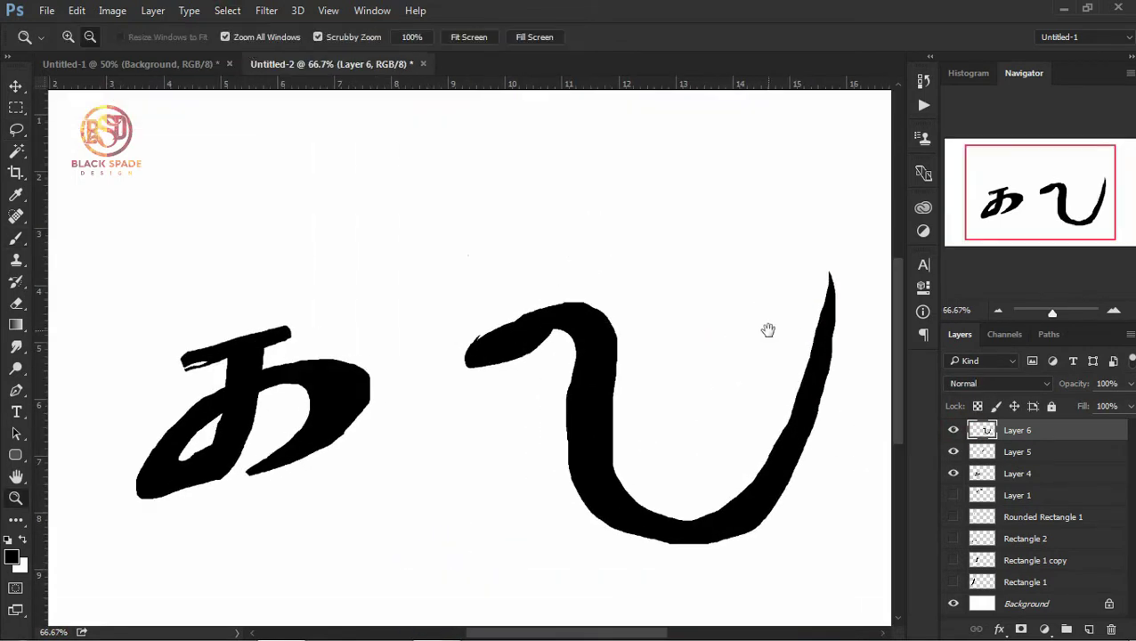
Step: Reshape the hook's top by lasso-selecting it and painting over it black
key(v)
click(24, 134)
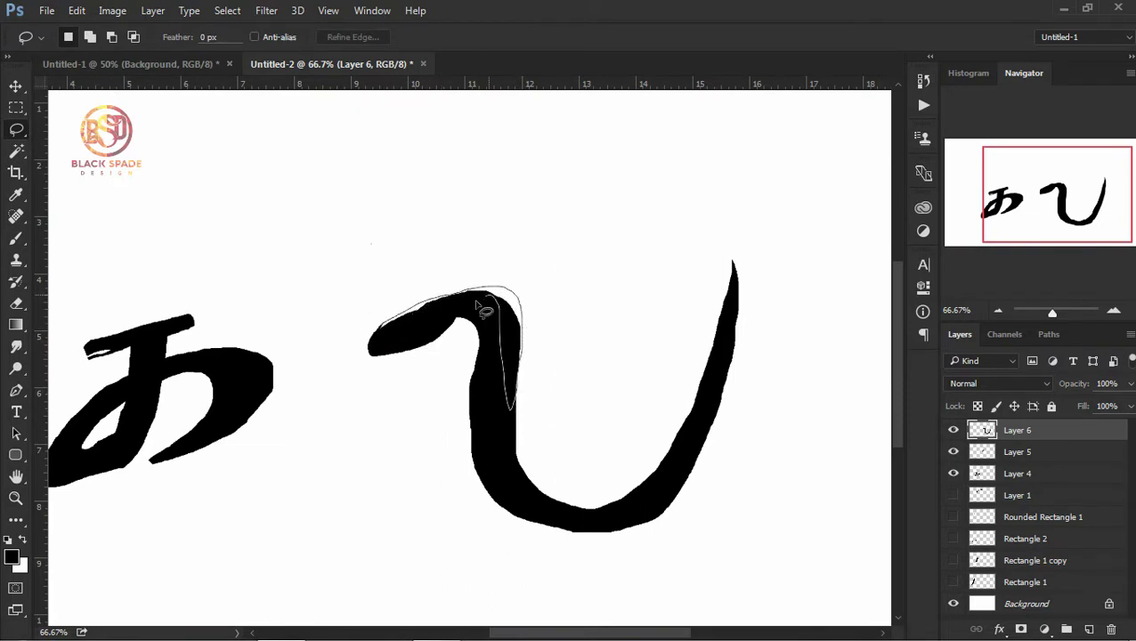
key(b)
mouse_move(481, 309)
mouse_down()
mouse_move(380, 337)
mouse_move(499, 436)
mouse_up()
key(l)
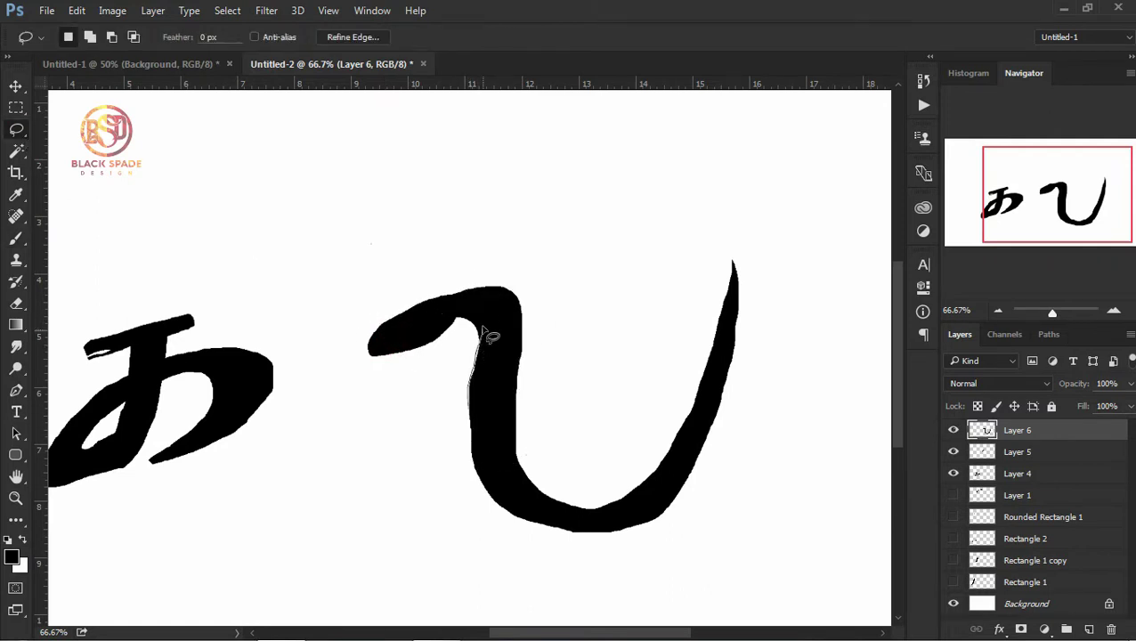
click(227, 10)
click(249, 43)
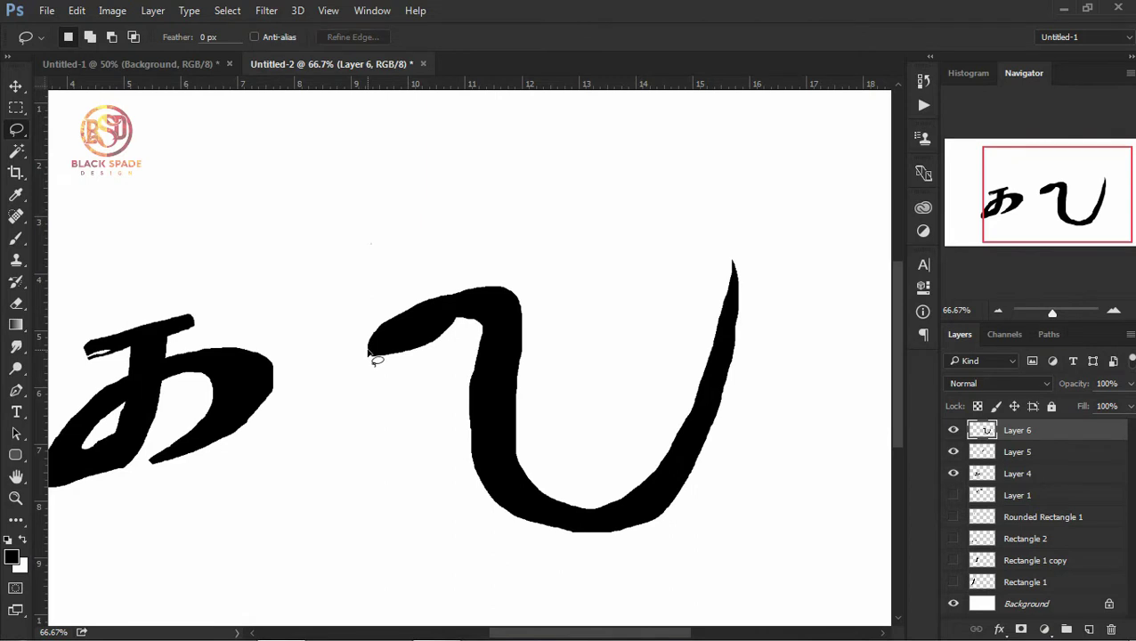
Step: Rotate the hook stroke a few degrees with Free Transform
key(v)
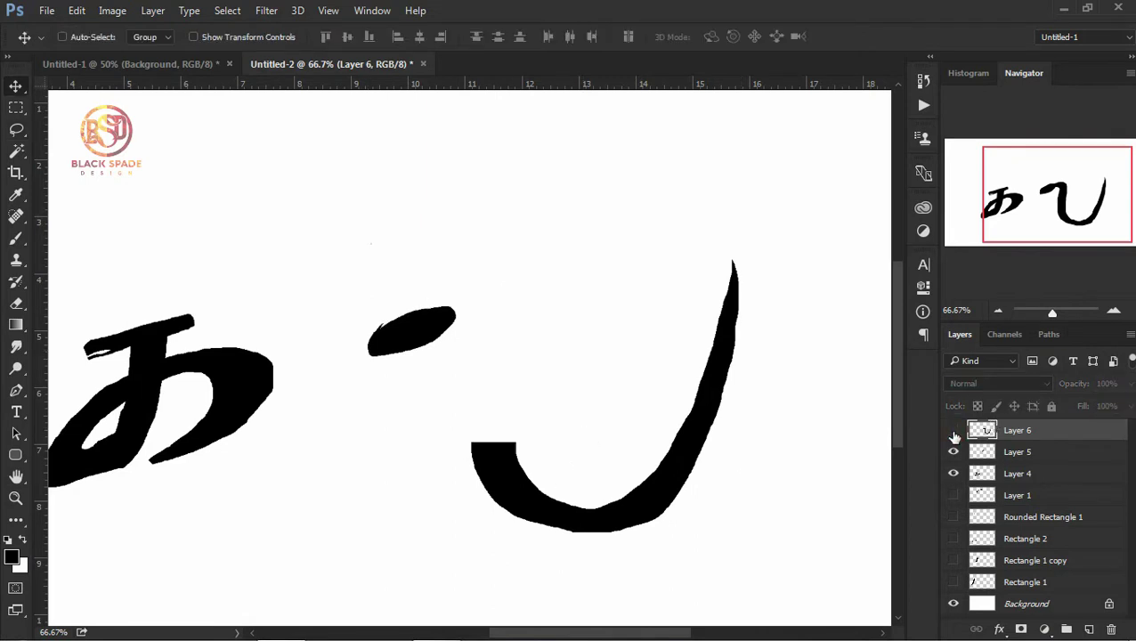
key(ctrl+t)
drag(739, 261, 750, 252)
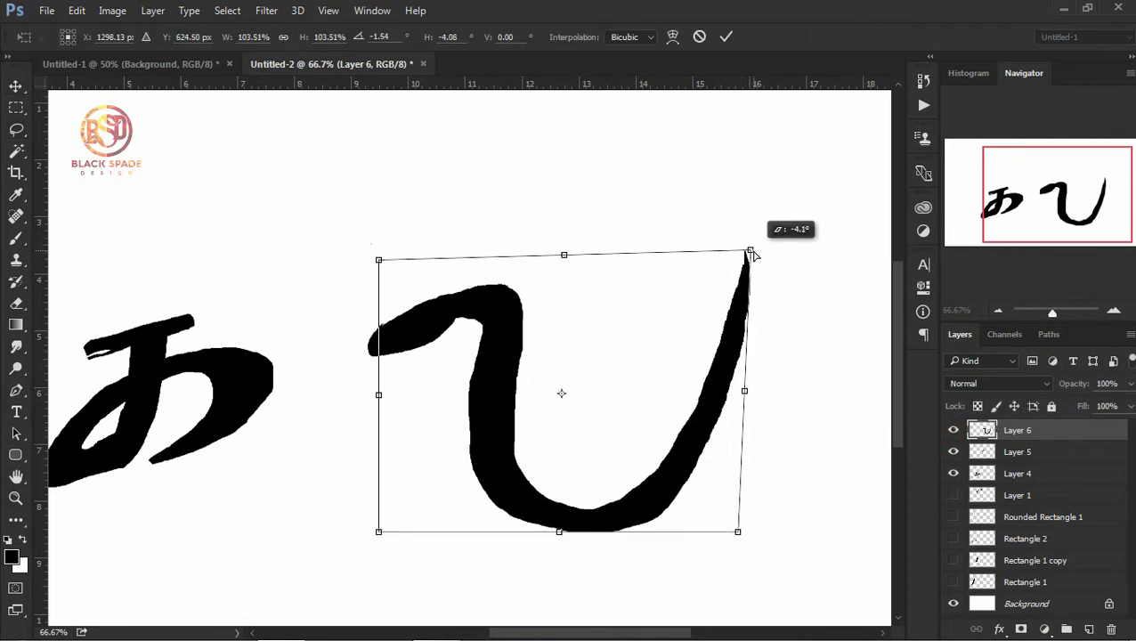
key(Return)
Step: Fill out the area below the hook in black and trim its lower edge
click(19, 130)
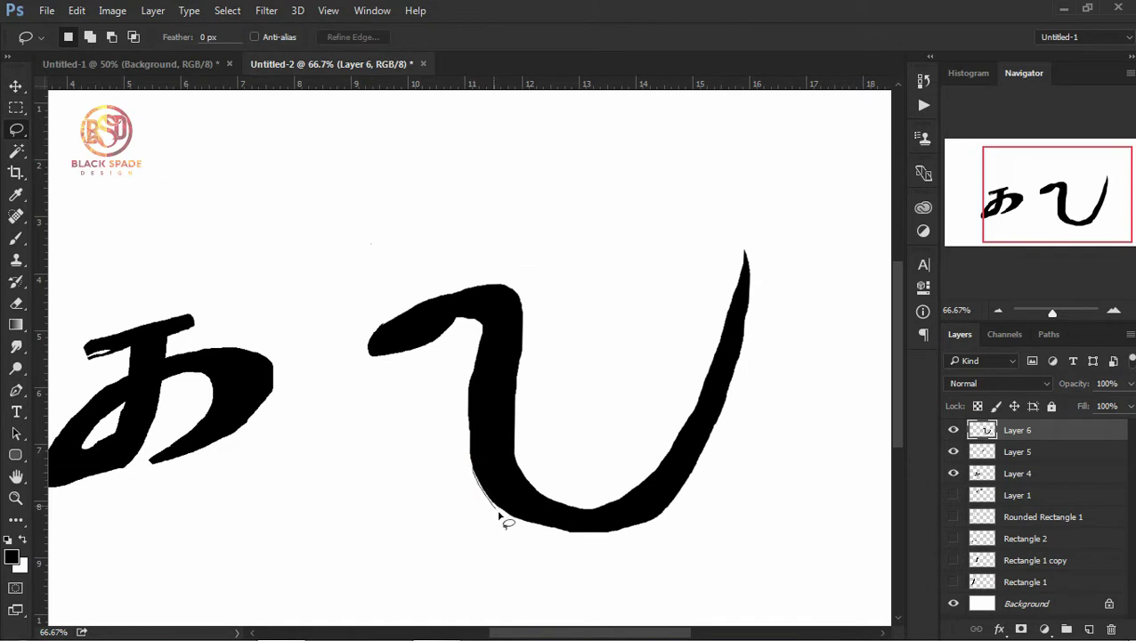
key(b)
mouse_move(602, 521)
mouse_down()
mouse_move(476, 458)
mouse_move(685, 506)
mouse_up()
key(l)
drag(690, 434, 663, 464)
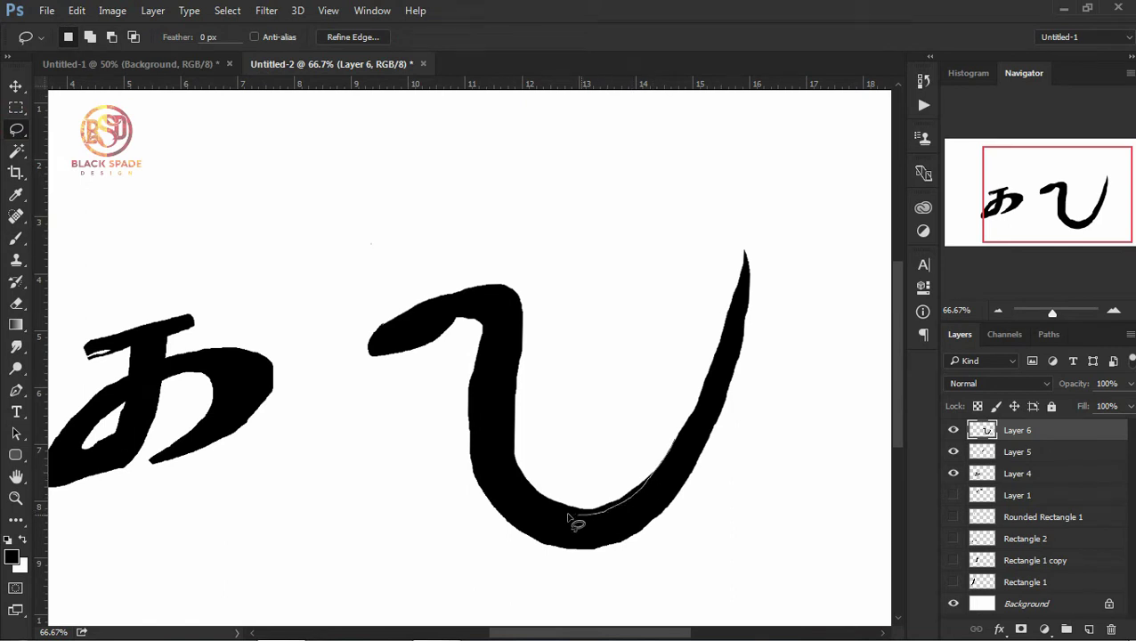
click(227, 9)
click(255, 46)
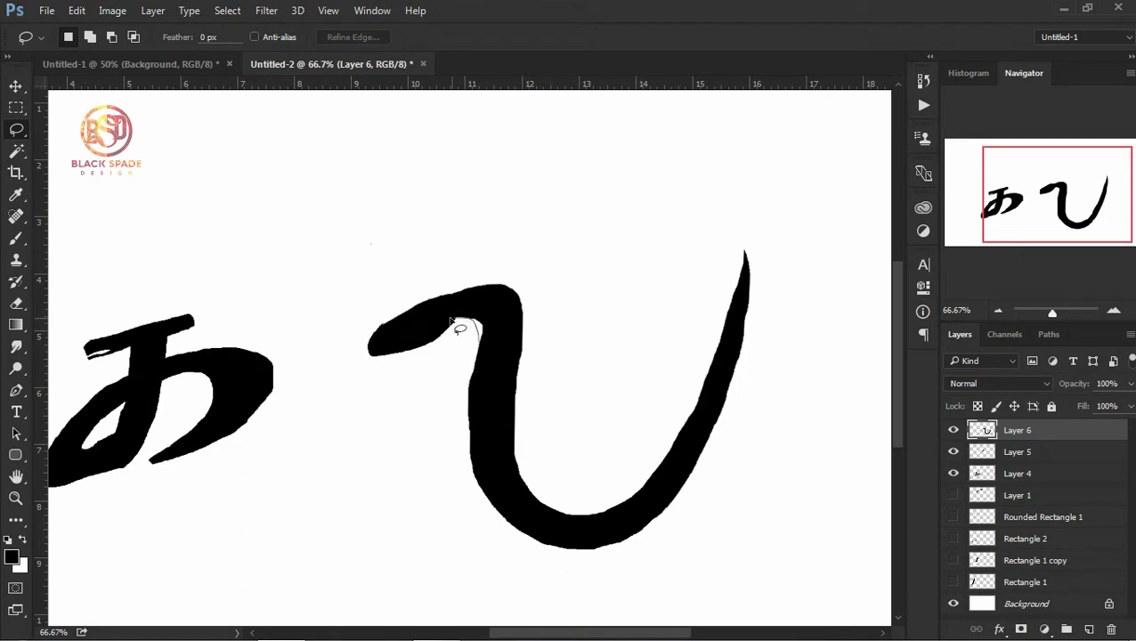
Step: Paint a selected patch of the hook's top black, then reset the view to 66.67%
key(b)
drag(507, 316, 449, 307)
click(227, 10)
click(255, 46)
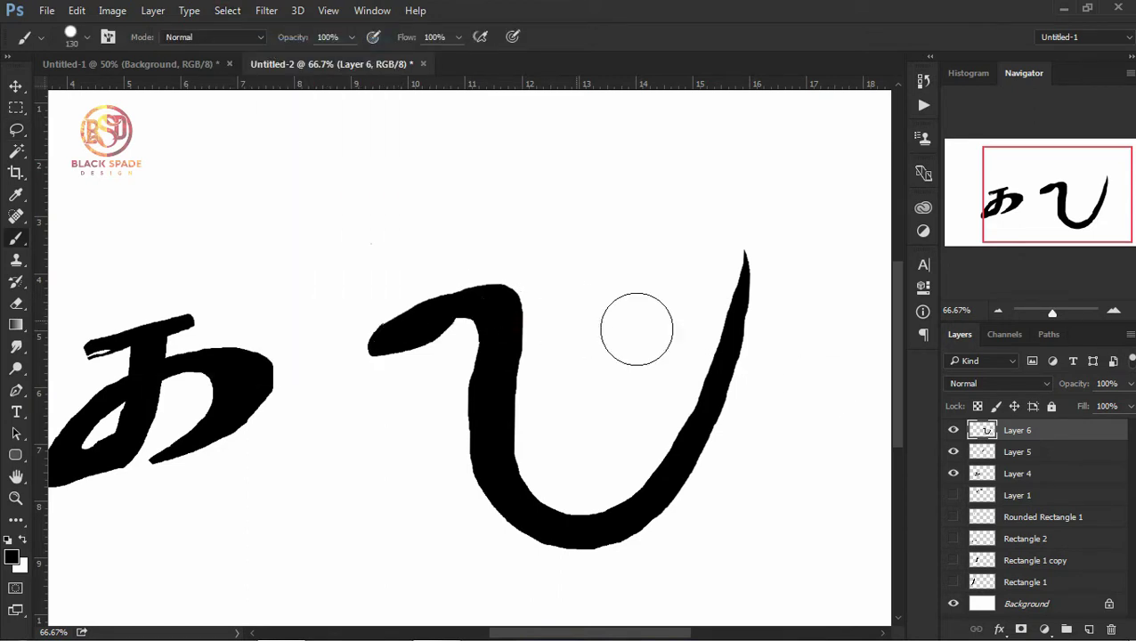
key(z)
alt+click(819, 388)
click(819, 388)
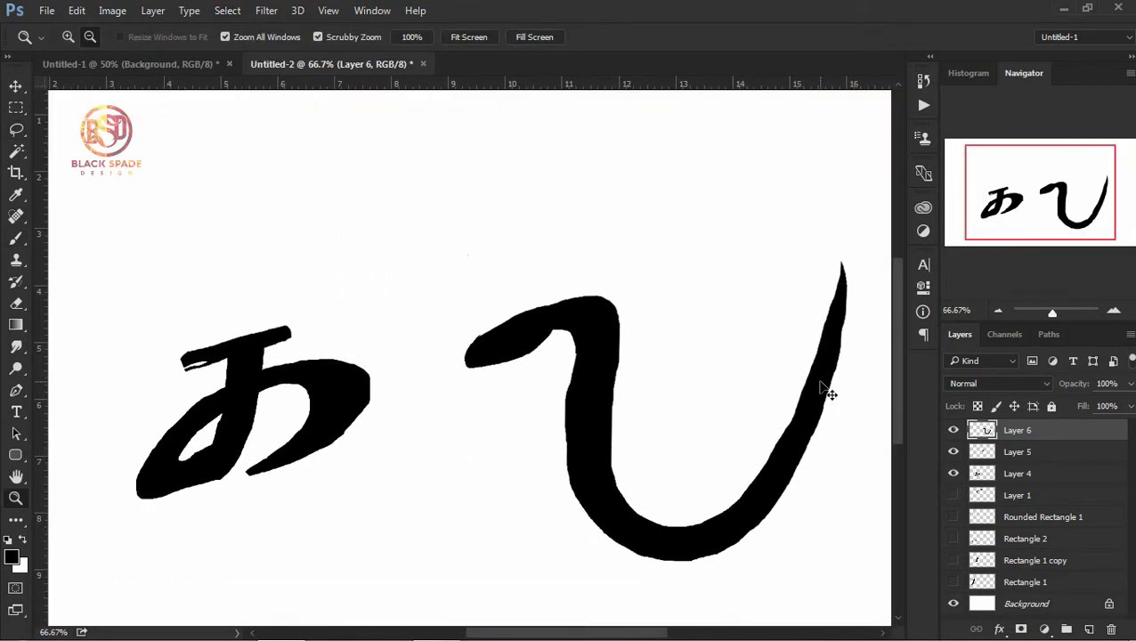
Step: Lasso and brush one more black patch onto the hook's curled top
click(17, 131)
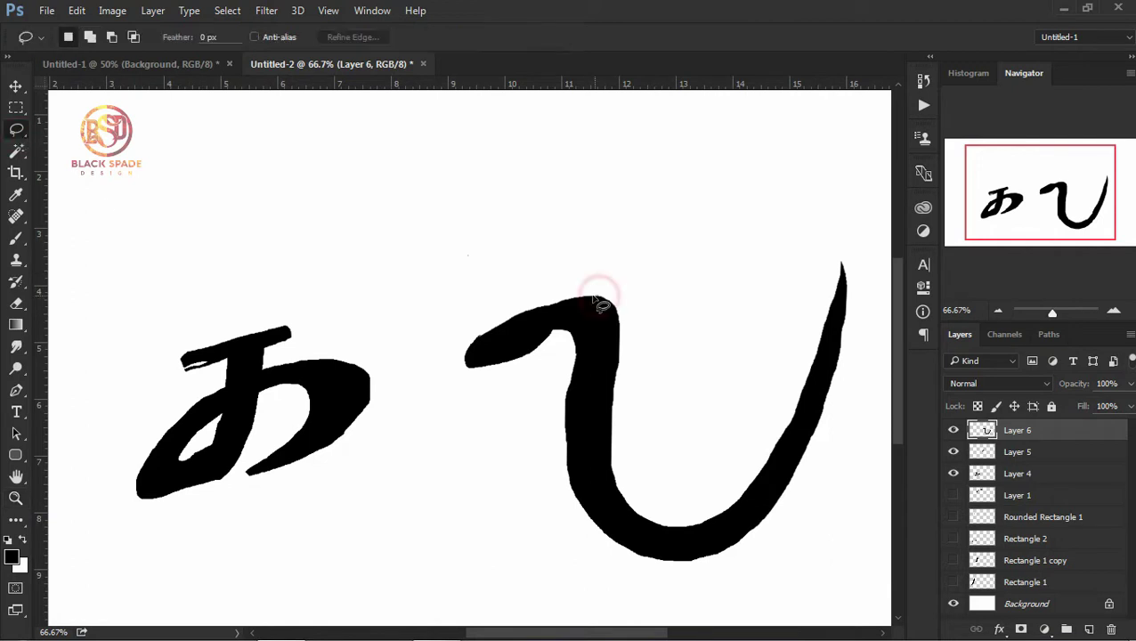
key(b)
mouse_move(507, 342)
mouse_down()
mouse_move(616, 312)
mouse_move(472, 351)
mouse_up()
click(227, 10)
click(255, 46)
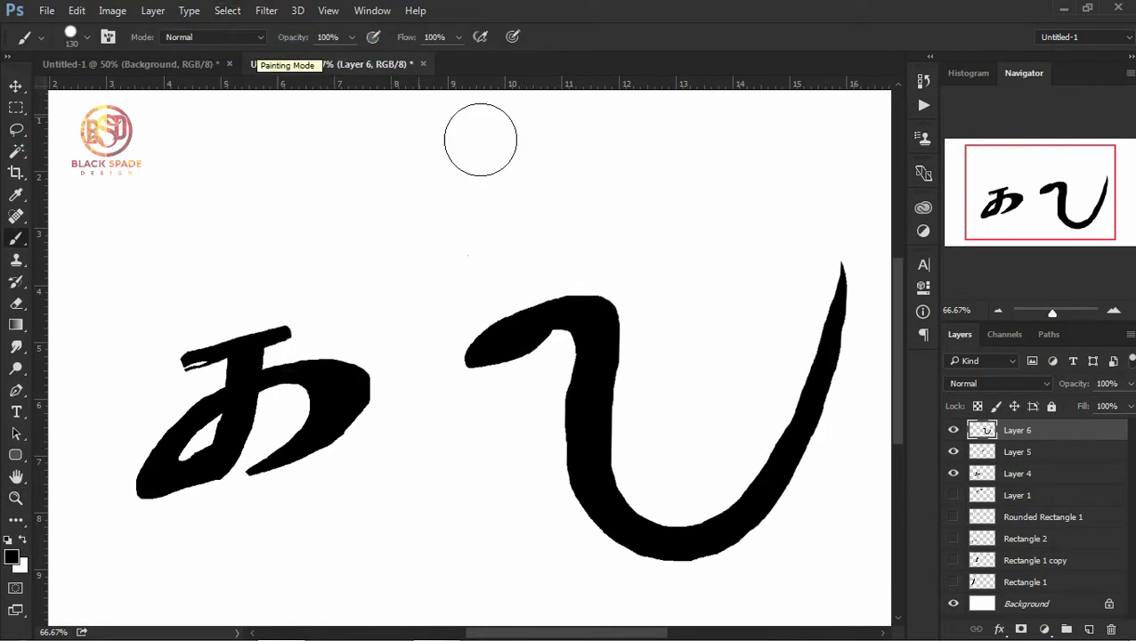
drag(707, 285, 644, 252)
Step: Delete Layer 5, the separate black dash layer
key(v)
click(952, 473)
click(1018, 451)
right_click(1006, 451)
click(721, 276)
Step: Tilt the hook stroke to about -0.75° and zoom out to 50%
key(ctrl+t)
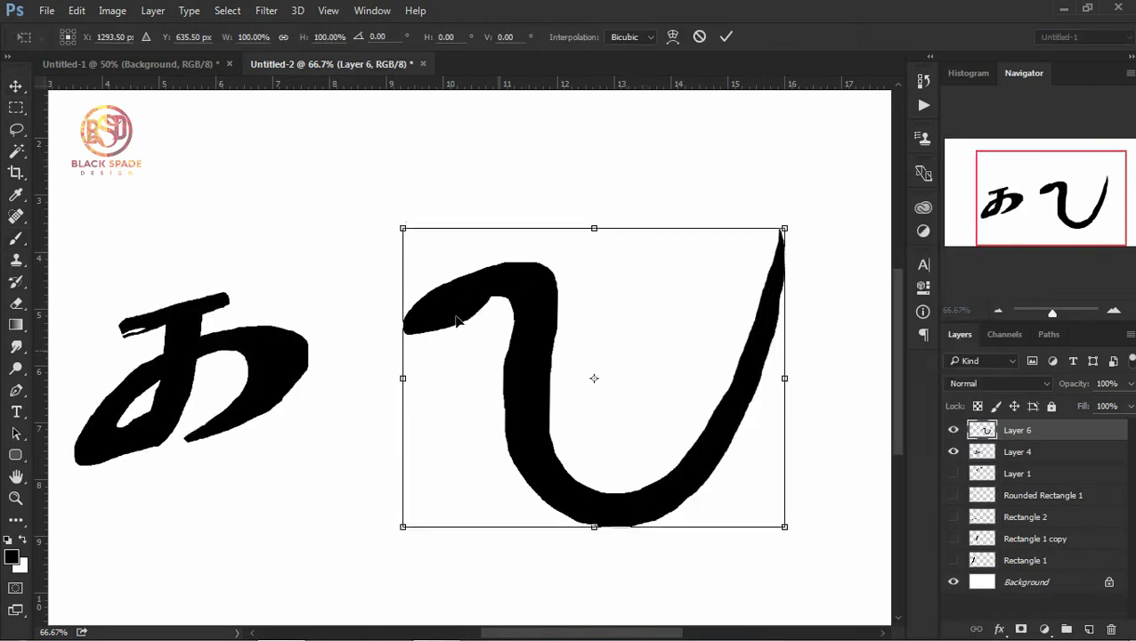
drag(403, 232, 408, 243)
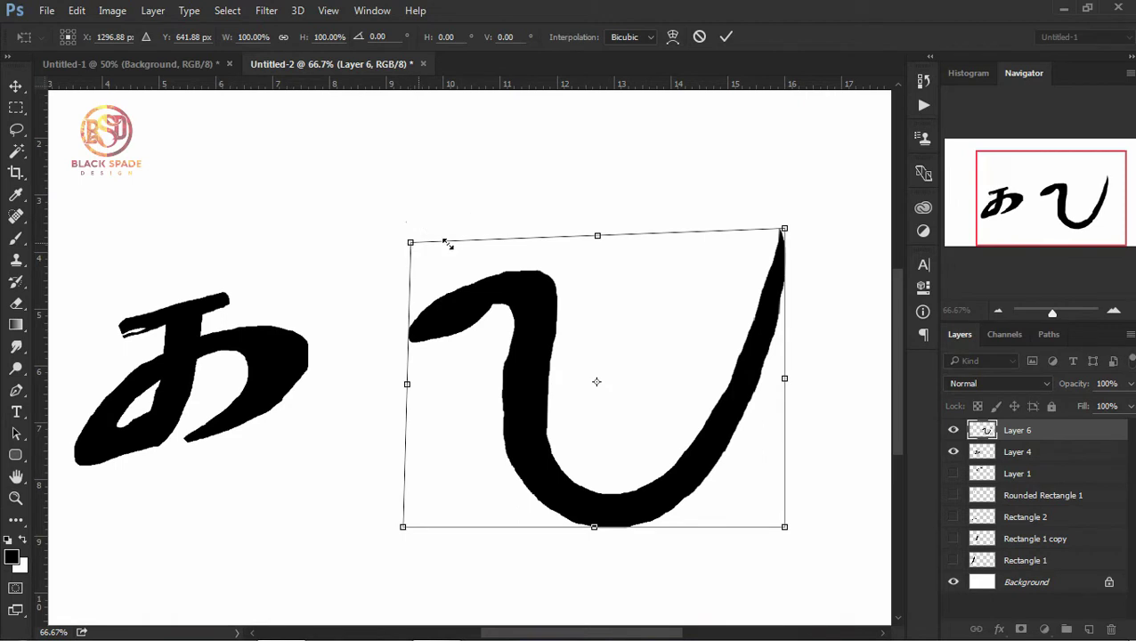
drag(845, 301, 841, 283)
key(Return)
key(ctrl+minus)
drag(952, 473, 952, 560)
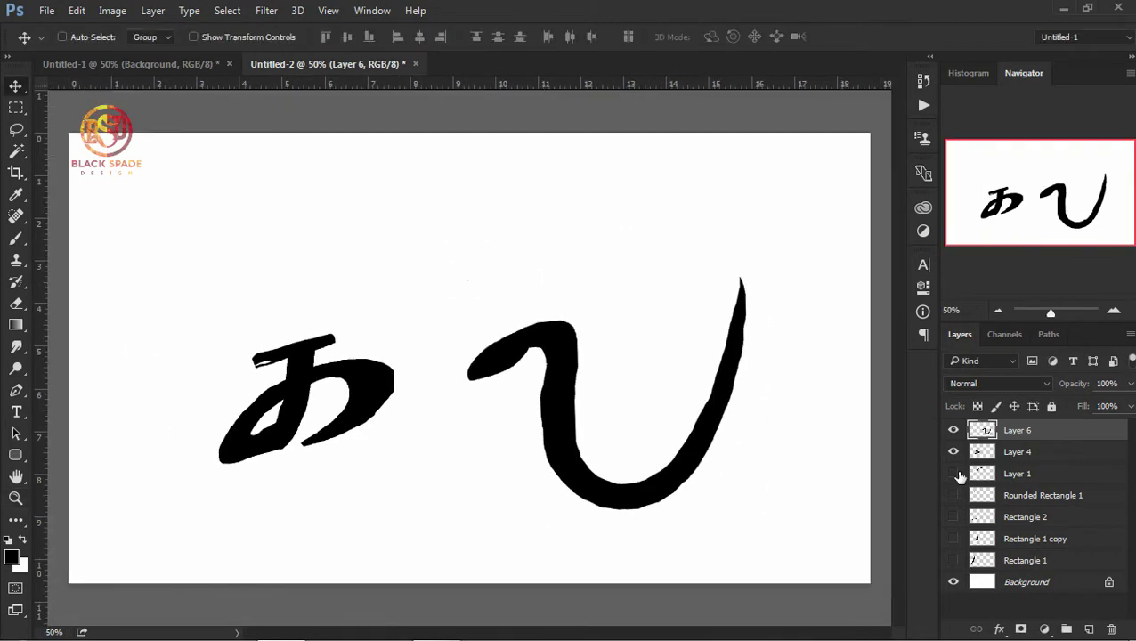
Step: Select Layer 1 through Rectangle 1 and move those strokes left
click(1024, 473)
shift+click(1025, 560)
click(976, 630)
mouse_move(311, 365)
mouse_down()
mouse_move(291, 368)
mouse_move(374, 412)
mouse_up()
Step: Squash the left letters vertically with Free Transform
click(1024, 451)
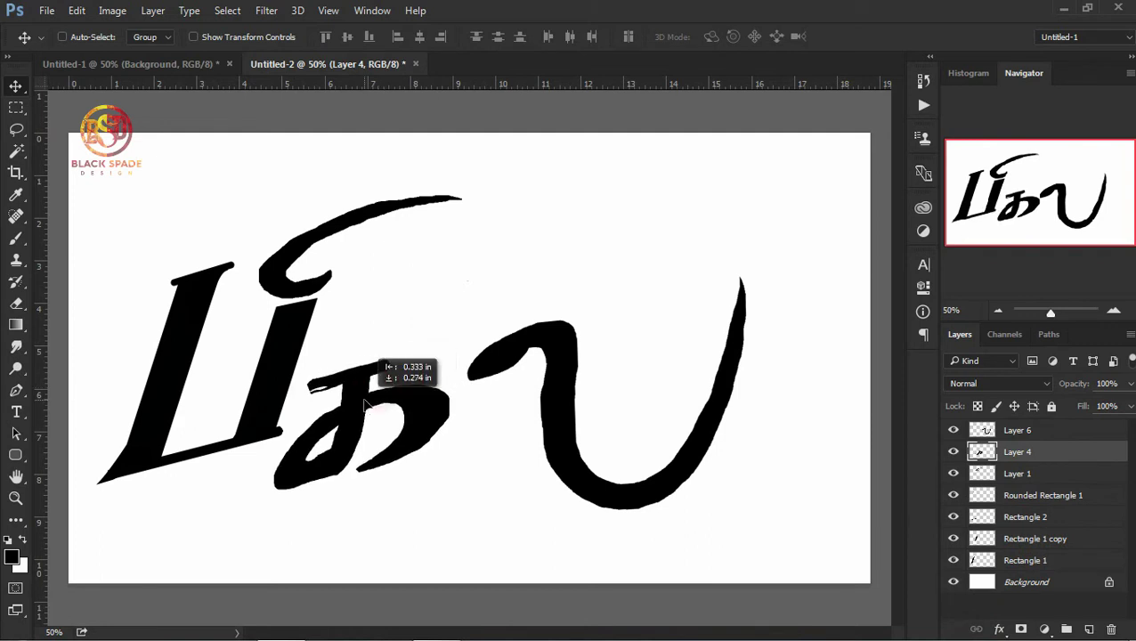
click(1042, 495)
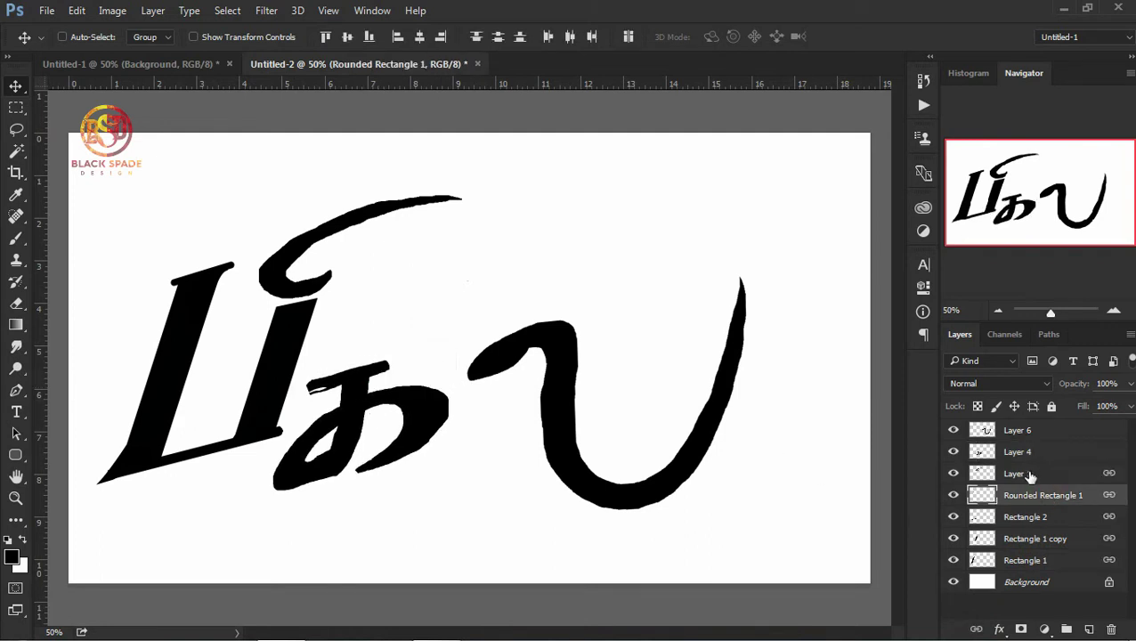
click(1018, 473)
shift+click(1024, 560)
key(ctrl+t)
drag(278, 195, 279, 213)
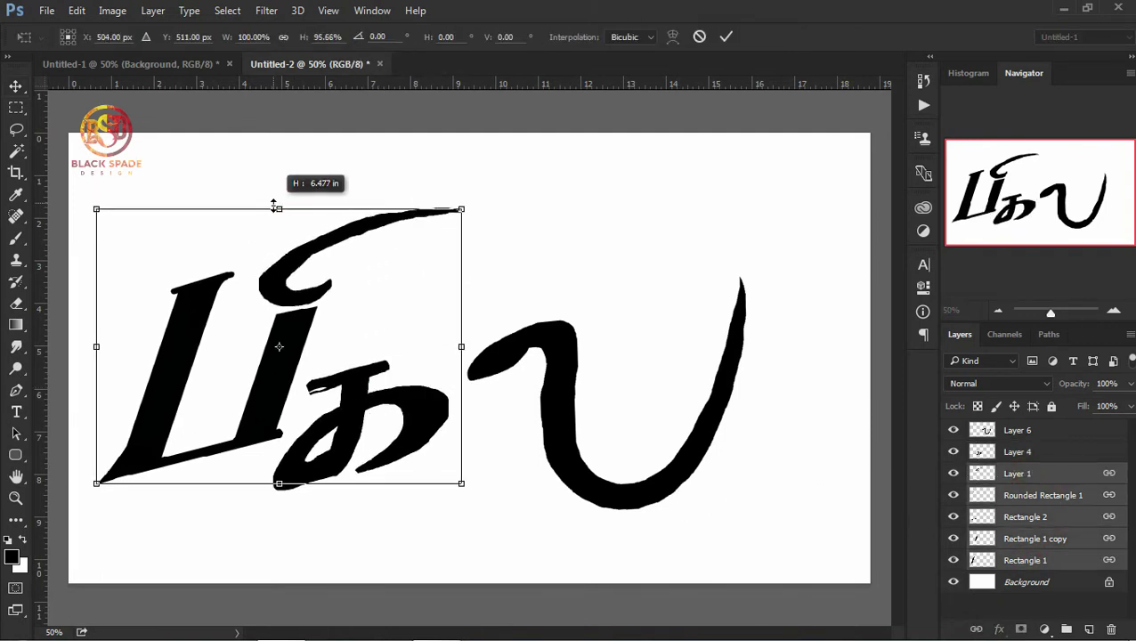
key(Return)
Step: Move the க glyph down and to the left
key(alt+bracketright)
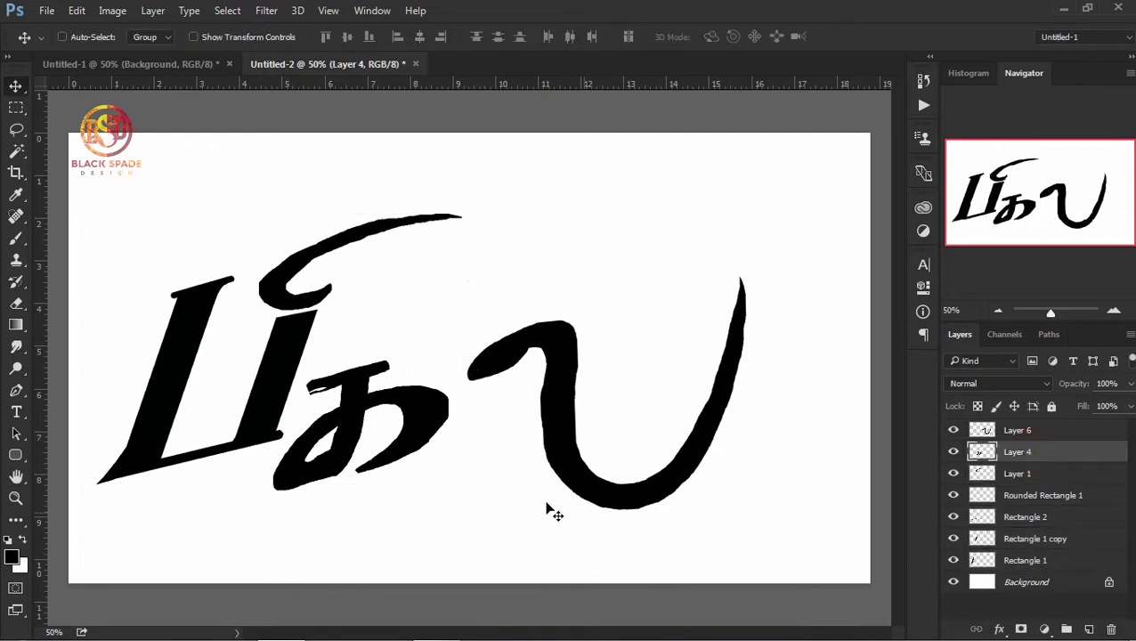
key(ctrl+t)
key(Return)
drag(418, 451, 408, 476)
Step: Alt-drag a copy of the top curved stroke lower down and stretch it up and right
key(alt+bracketleft)
shift+click(1024, 560)
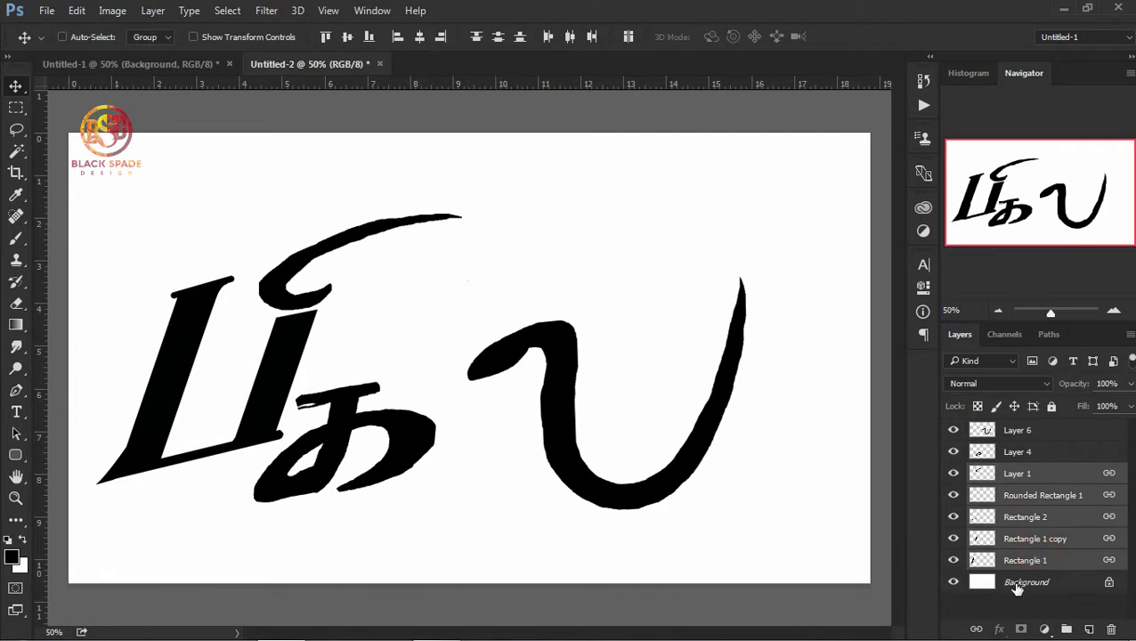
drag(365, 233, 381, 311)
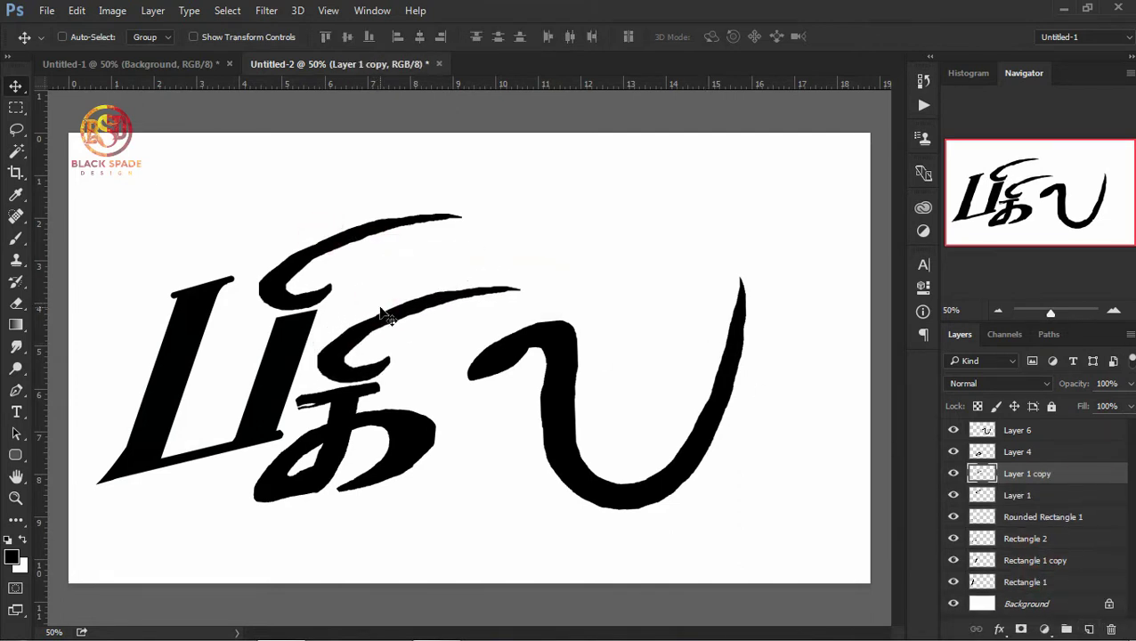
key(ctrl+t)
drag(519, 287, 532, 278)
key(Return)
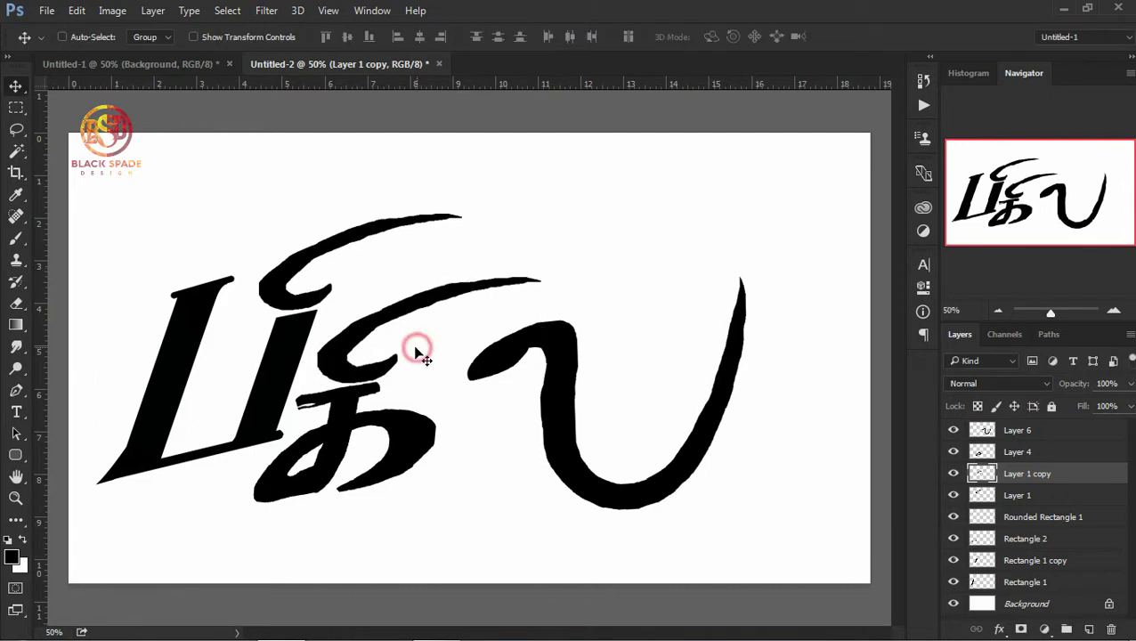
key(ctrl+t)
key(Return)
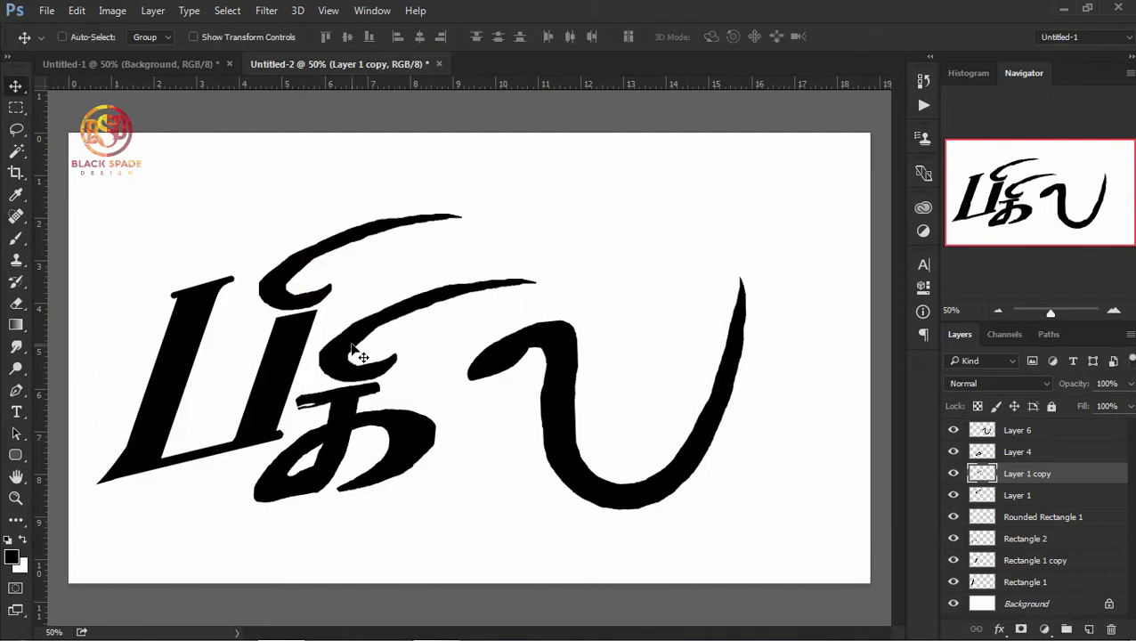
Step: Shift the right loop stroke left and squash it slightly
drag(556, 359, 510, 370)
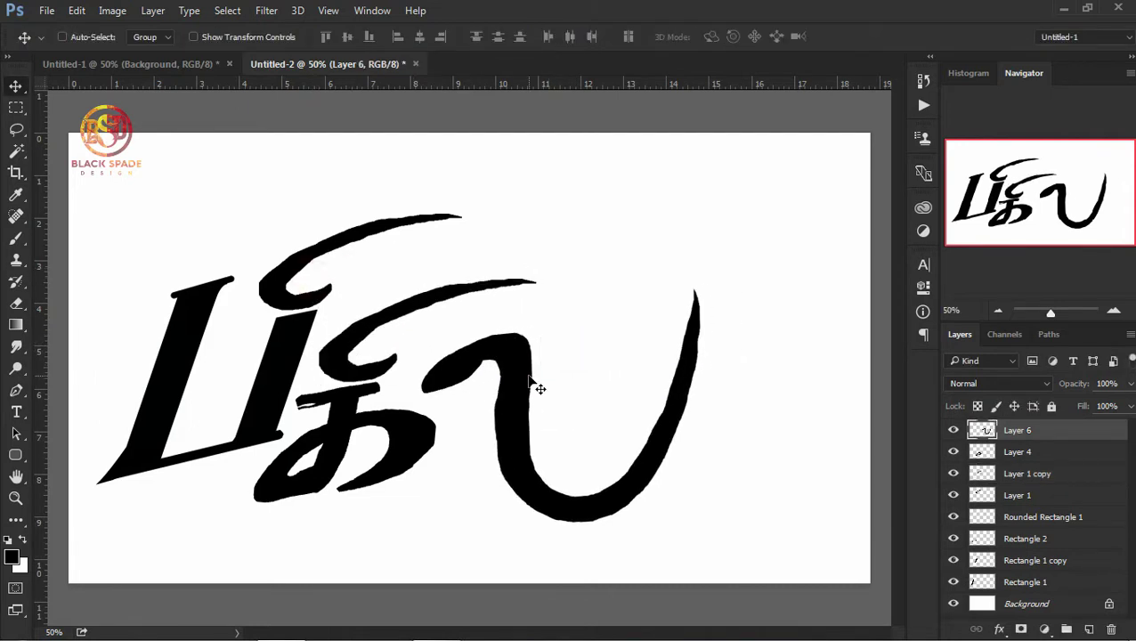
key(ctrl+t)
drag(563, 524, 565, 515)
double_click(473, 454)
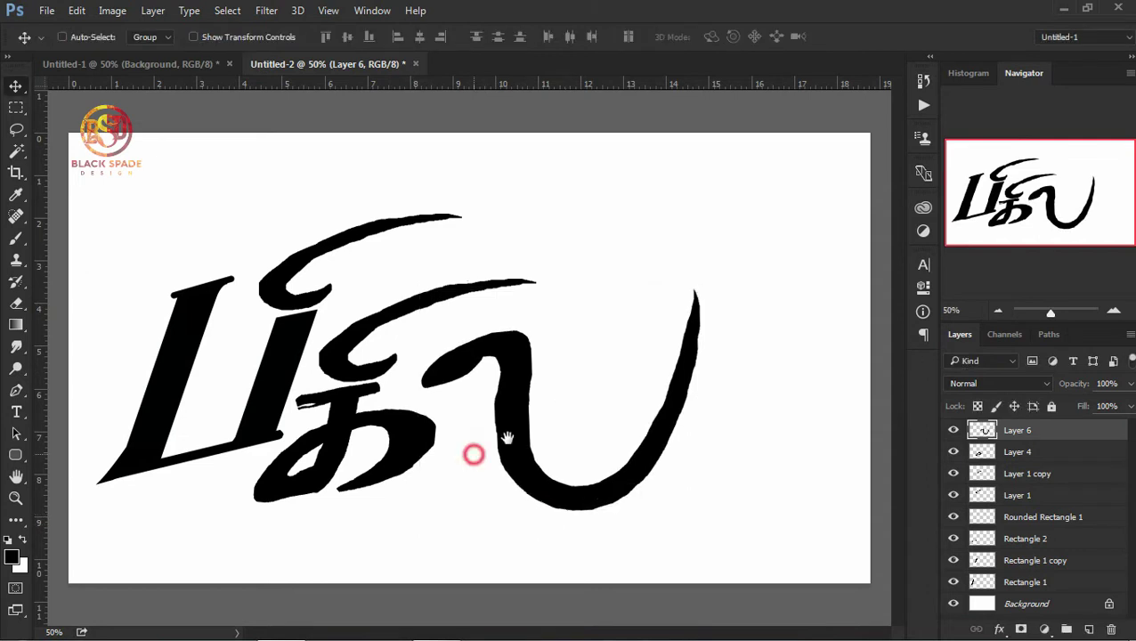
Step: Select the left letter layers and merge them into Layer 1
ctrl+click(338, 410)
click(1012, 583)
shift+click(1019, 495)
click(953, 474)
click(953, 473)
click(954, 495)
right_click(1010, 499)
click(703, 534)
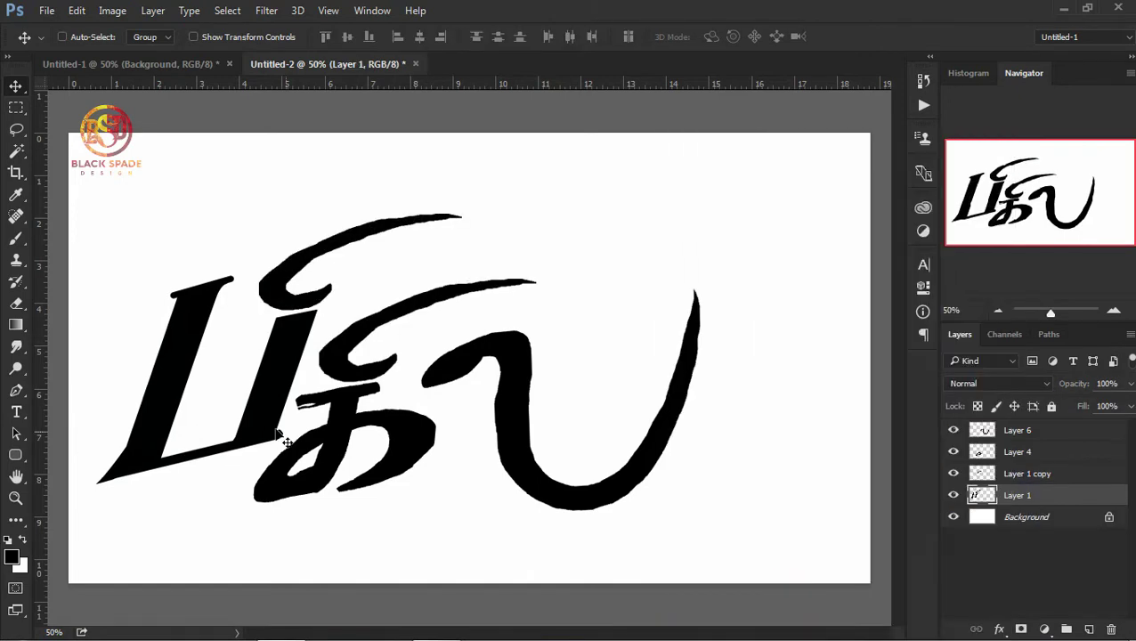
Step: Skew and distort the merged left letters, pulling their bottom corner down
key(ctrl+t)
drag(90, 475, 105, 509)
drag(461, 214, 449, 208)
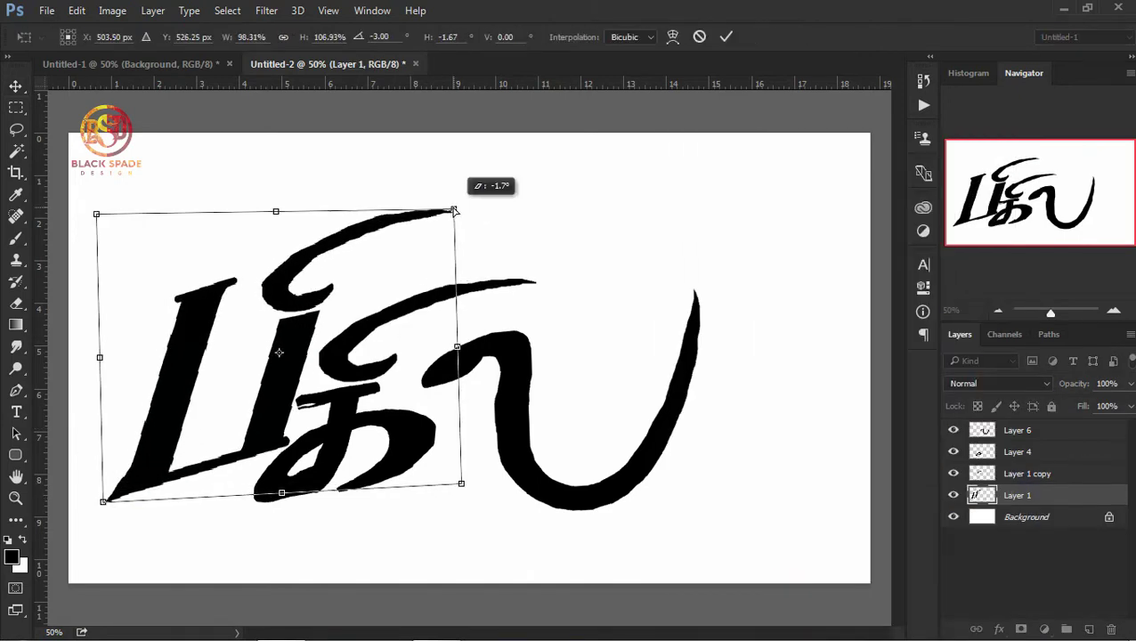
key(Return)
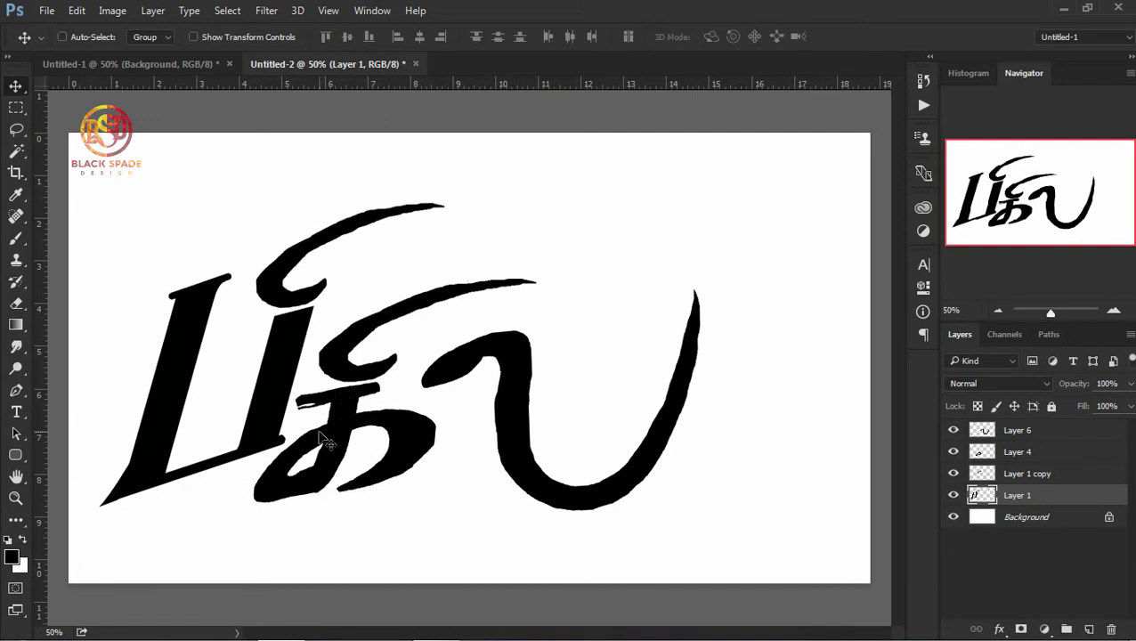
key(ctrl+t)
drag(106, 502, 109, 513)
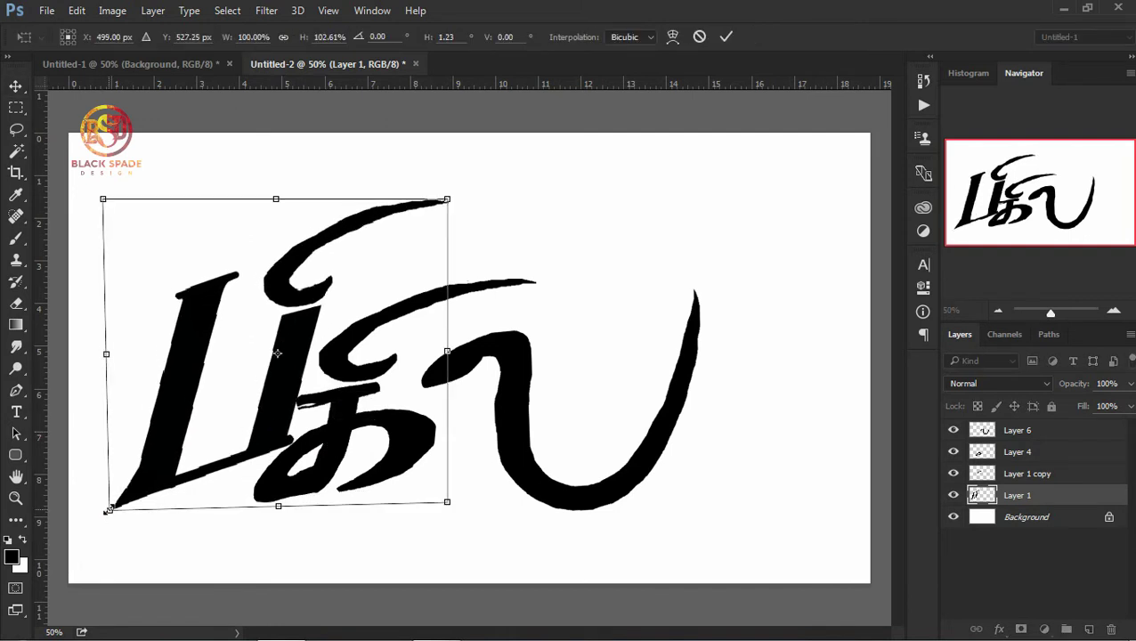
key(Return)
Step: Nudge the க glyph and lower curve, then move and skew the right loop stroke
drag(356, 443, 368, 438)
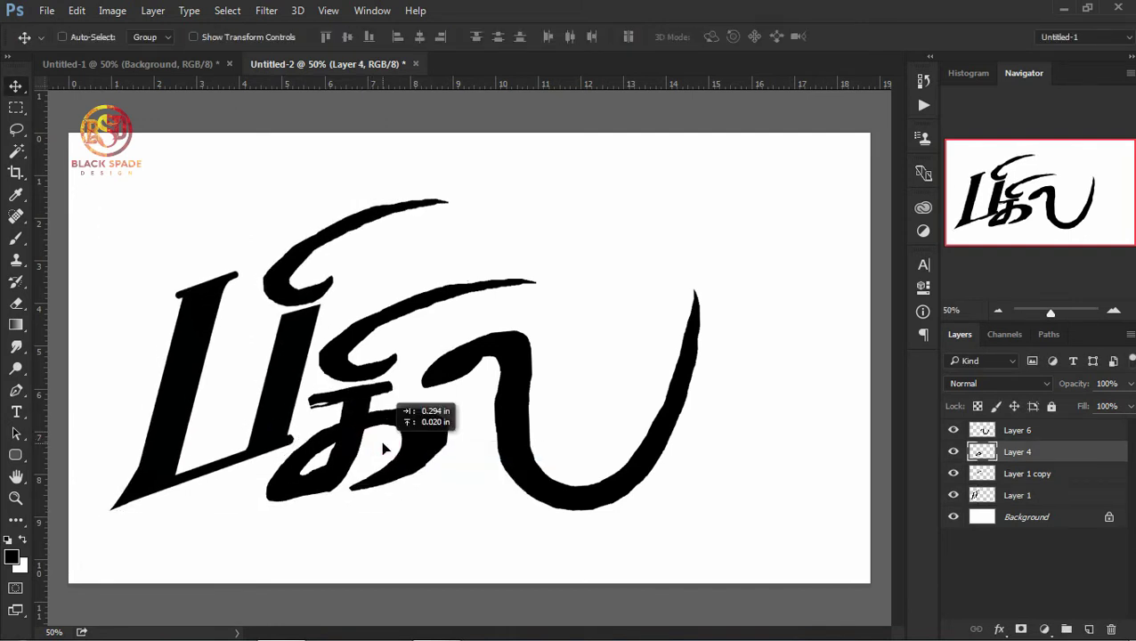
drag(365, 359, 371, 358)
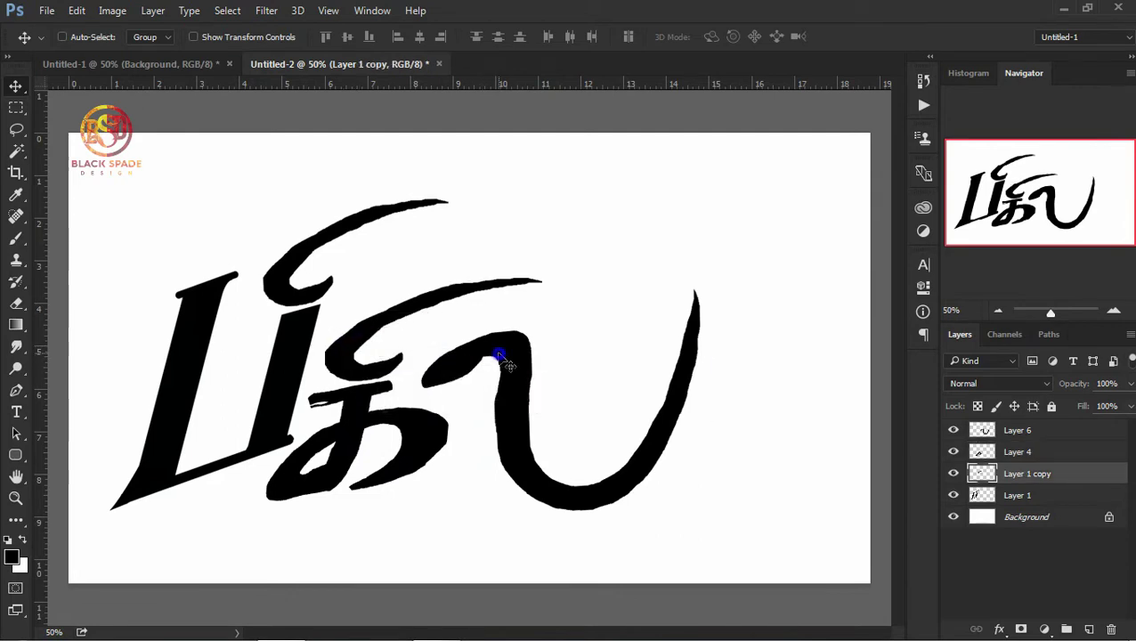
drag(503, 360, 520, 375)
key(ctrl+t)
drag(418, 286, 418, 295)
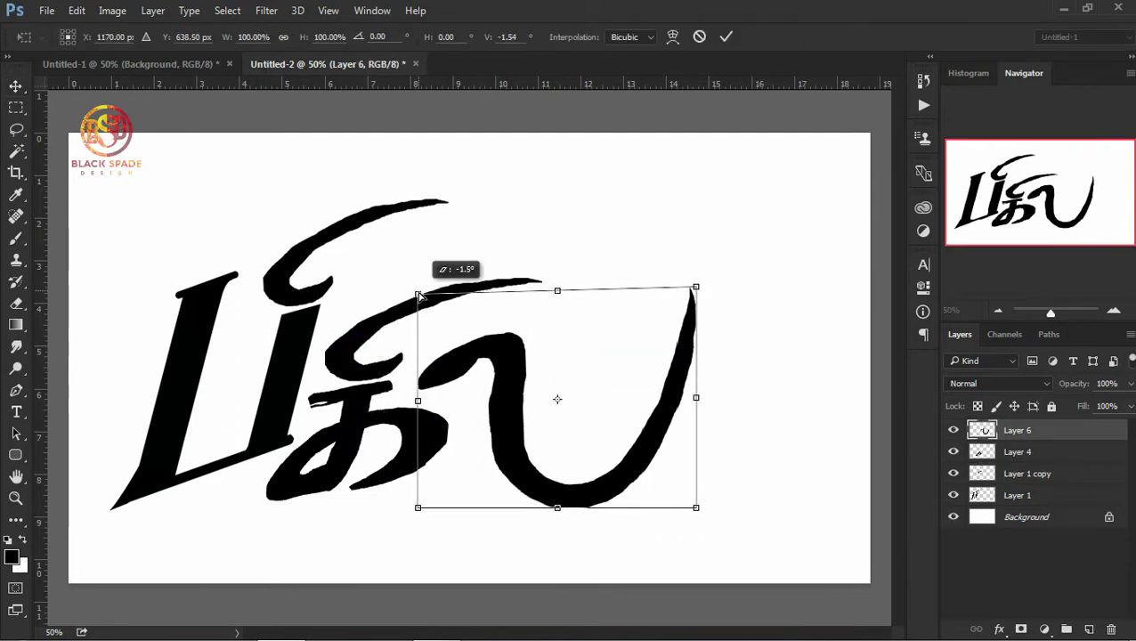
key(Return)
Step: Drag the comet shape from Untitled-1 beside the right loop, enlarging and rotating it slightly
click(175, 64)
drag(471, 370, 601, 349)
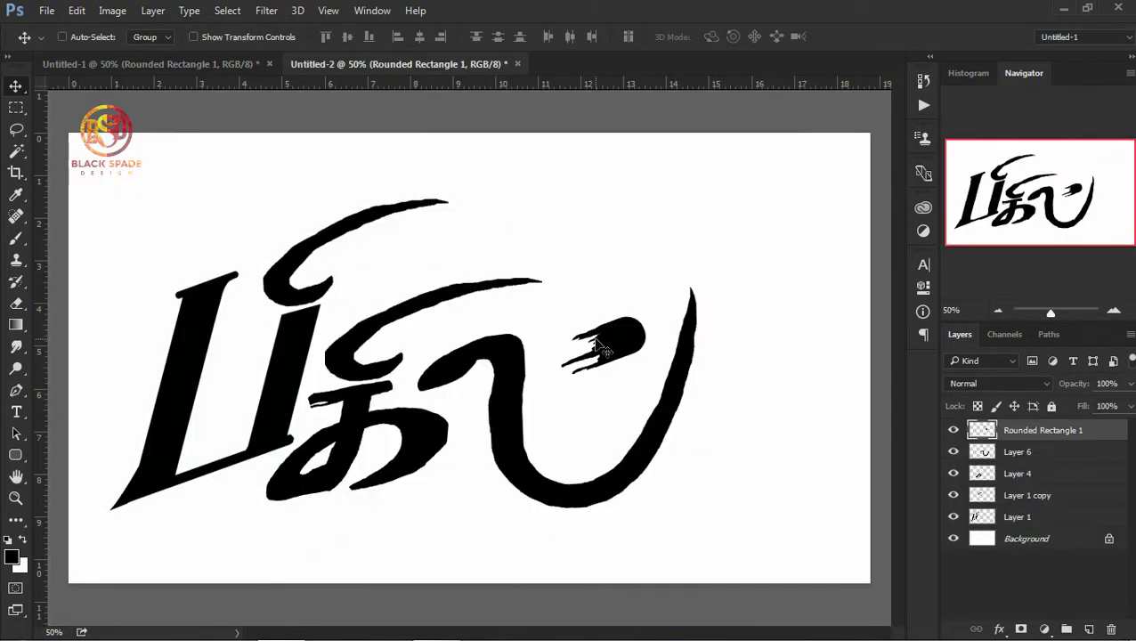
drag(602, 347, 594, 358)
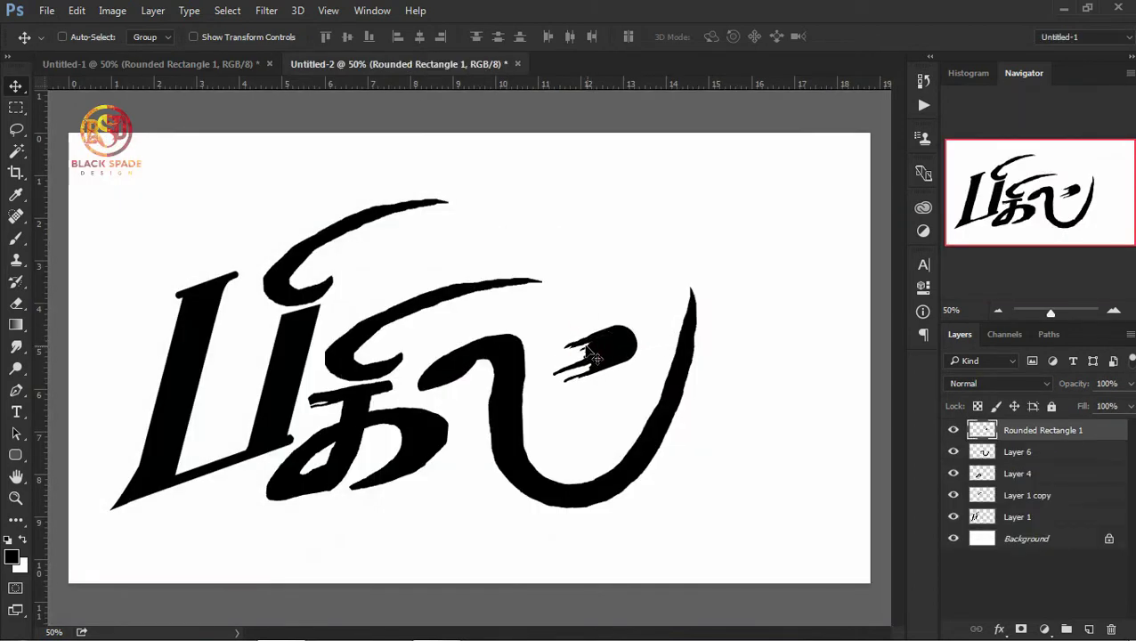
key(ctrl+t)
drag(637, 325, 642, 317)
key(Return)
Step: Merge all lettering layers into one and nudge the merged lettering slightly
shift+click(1010, 518)
right_click(1008, 518)
click(855, 467)
drag(585, 426, 601, 418)
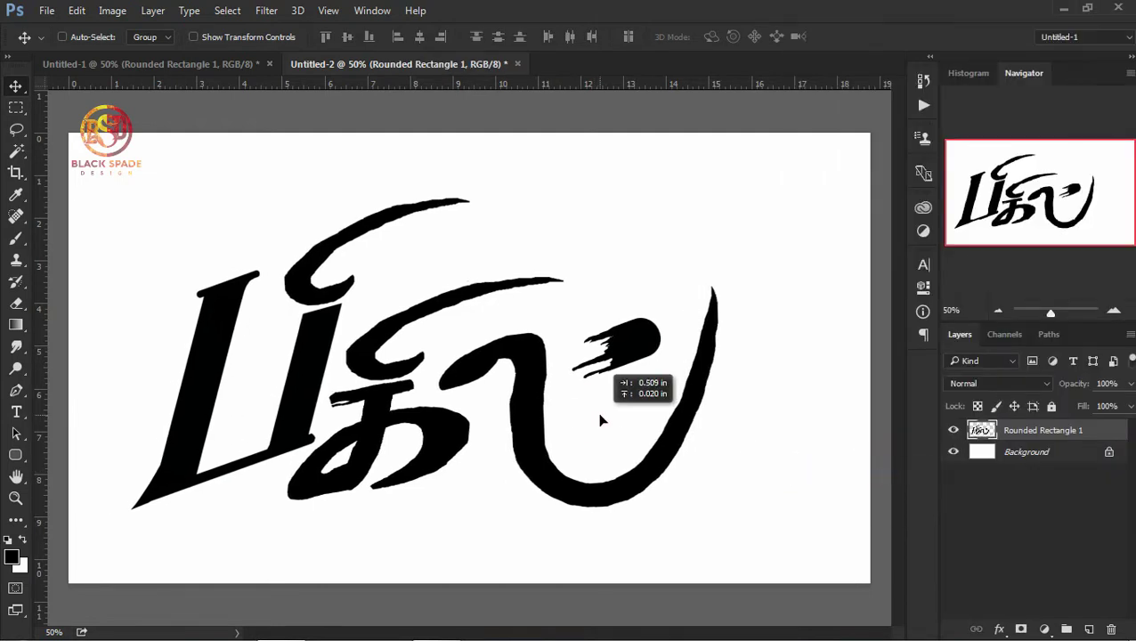
key(z)
click(601, 418)
Step: Pick the 39 px splatter brush, add a layer mask to the lettering, and zoom to 100%
key(b)
click(86, 36)
click(142, 161)
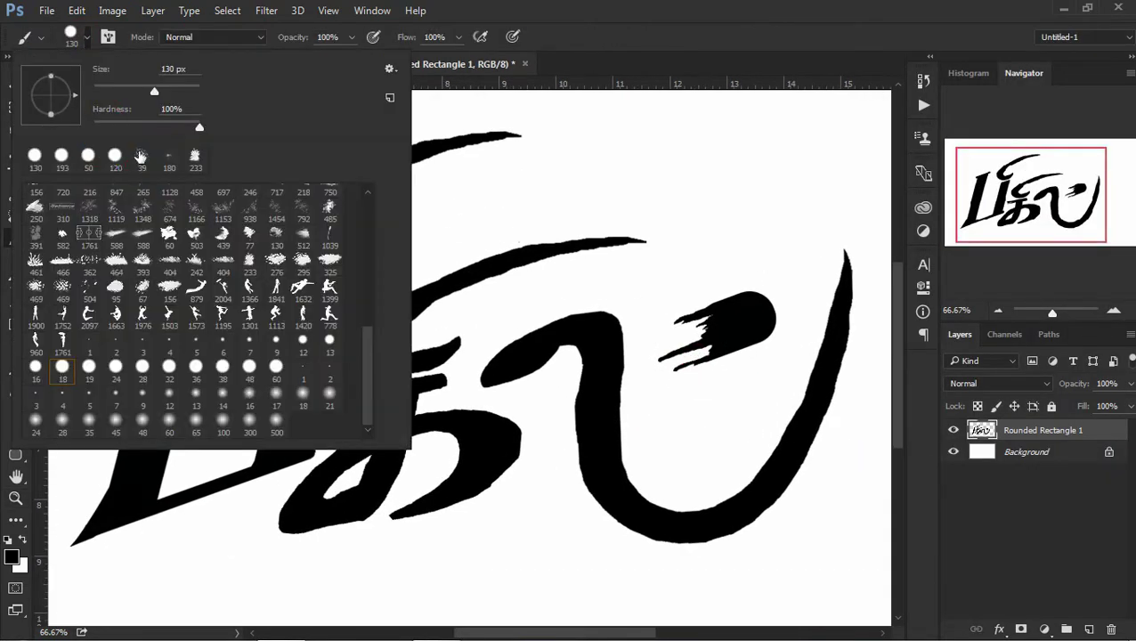
click(1021, 628)
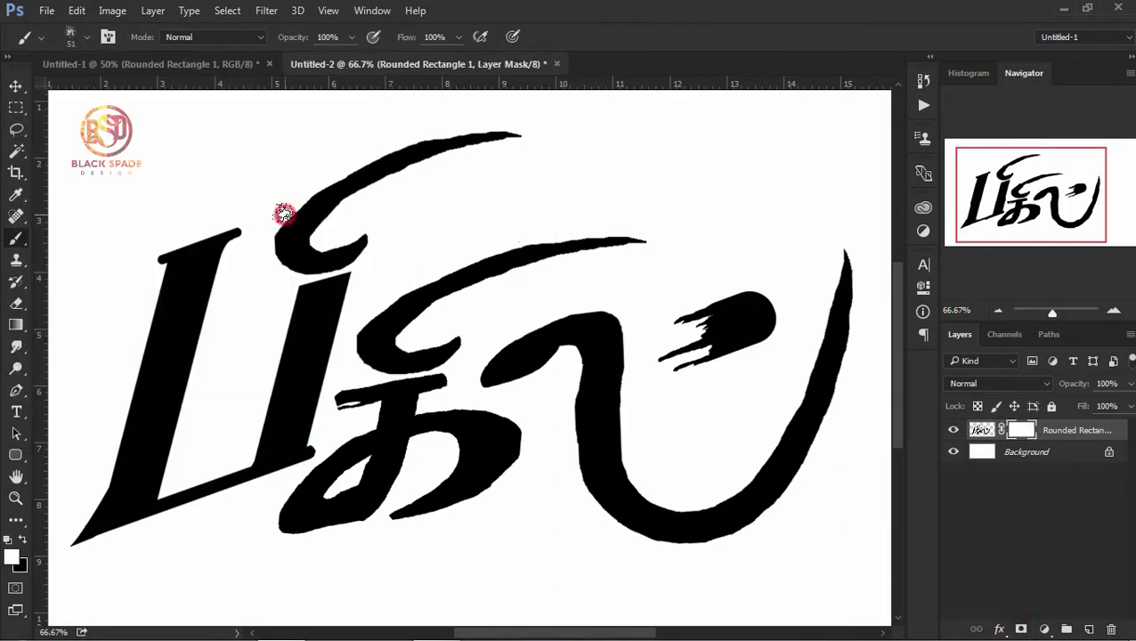
key(z)
click(206, 410)
key(b)
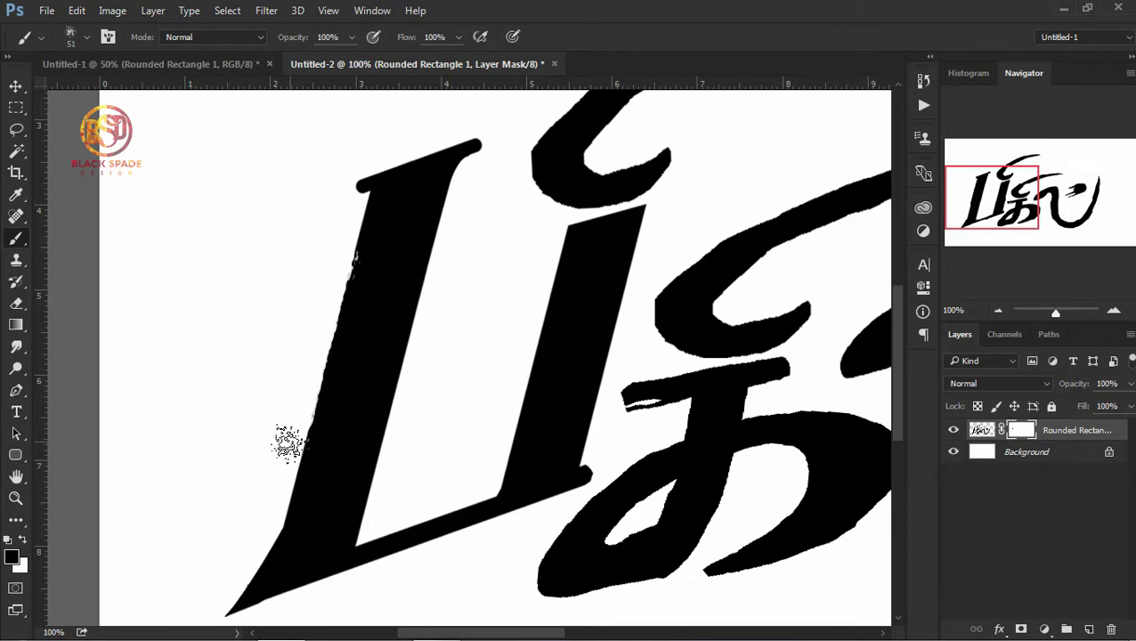
Step: Roughen the upper curve's edge on the mask with white splatter flecks
scroll(258, 587, down, 3)
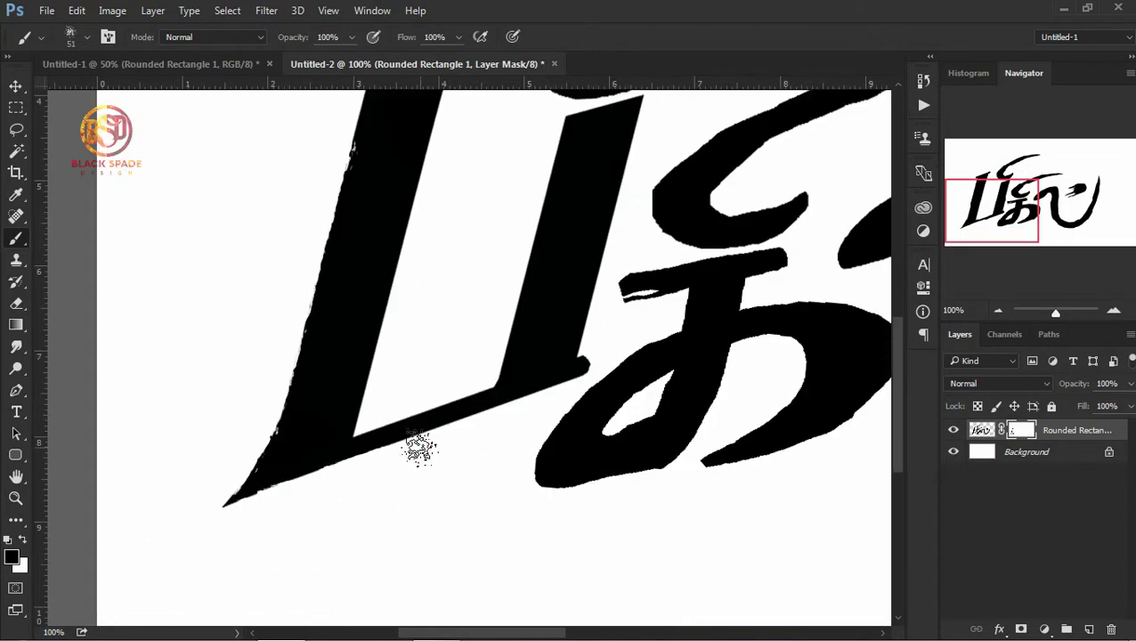
scroll(356, 401, up, 3)
scroll(302, 231, right, 2)
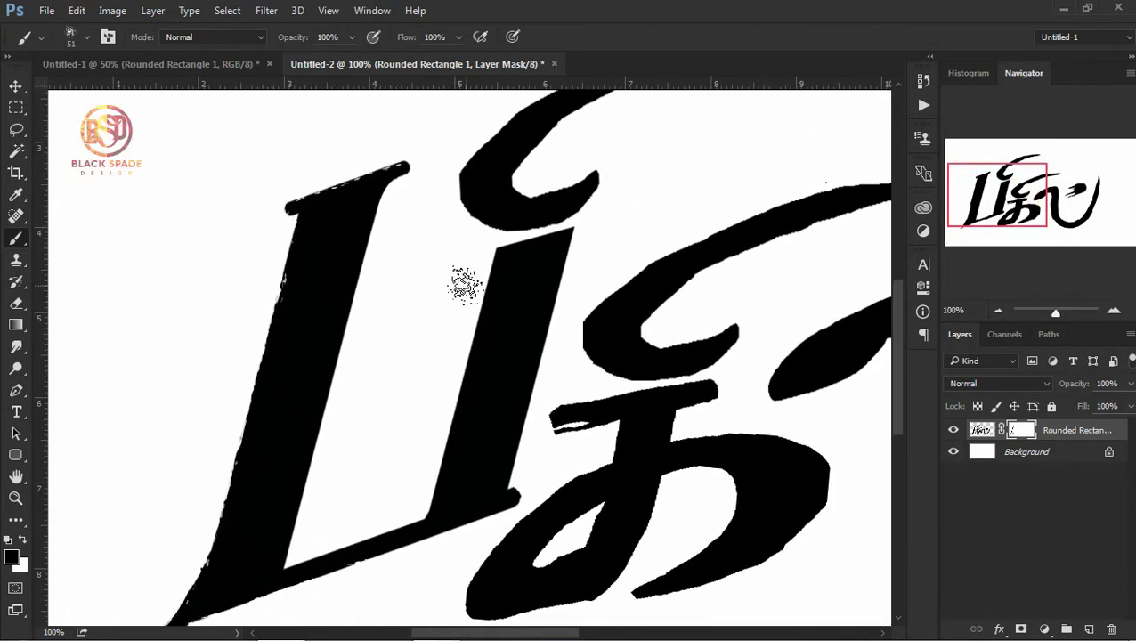
scroll(377, 241, up, 3)
scroll(377, 241, right, 2)
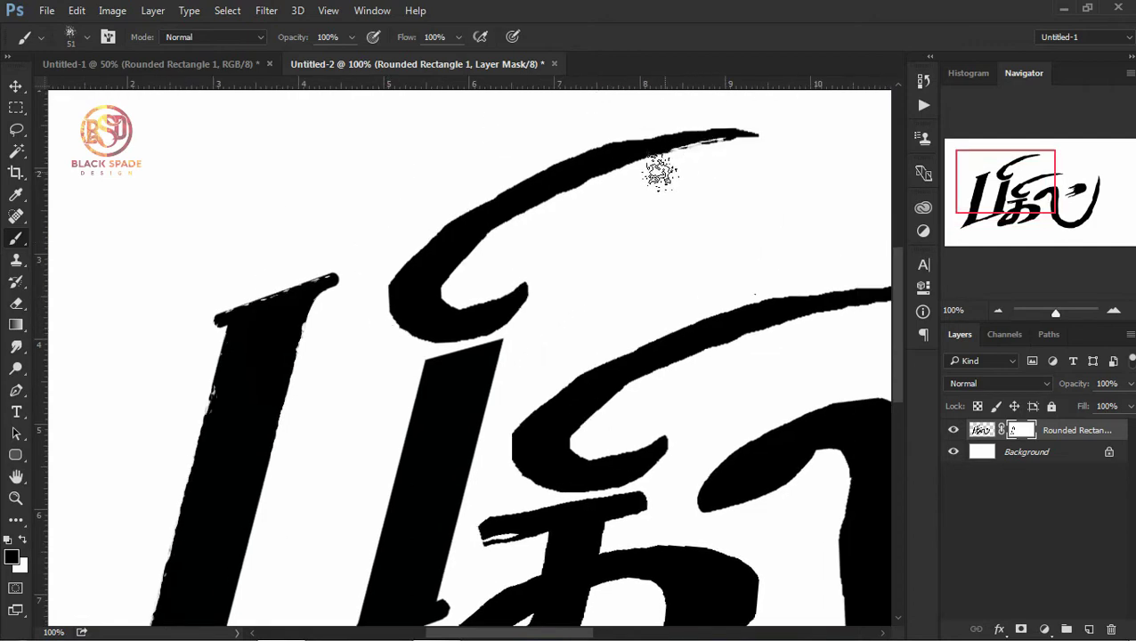
right_click(459, 153)
drag(721, 158, 462, 274)
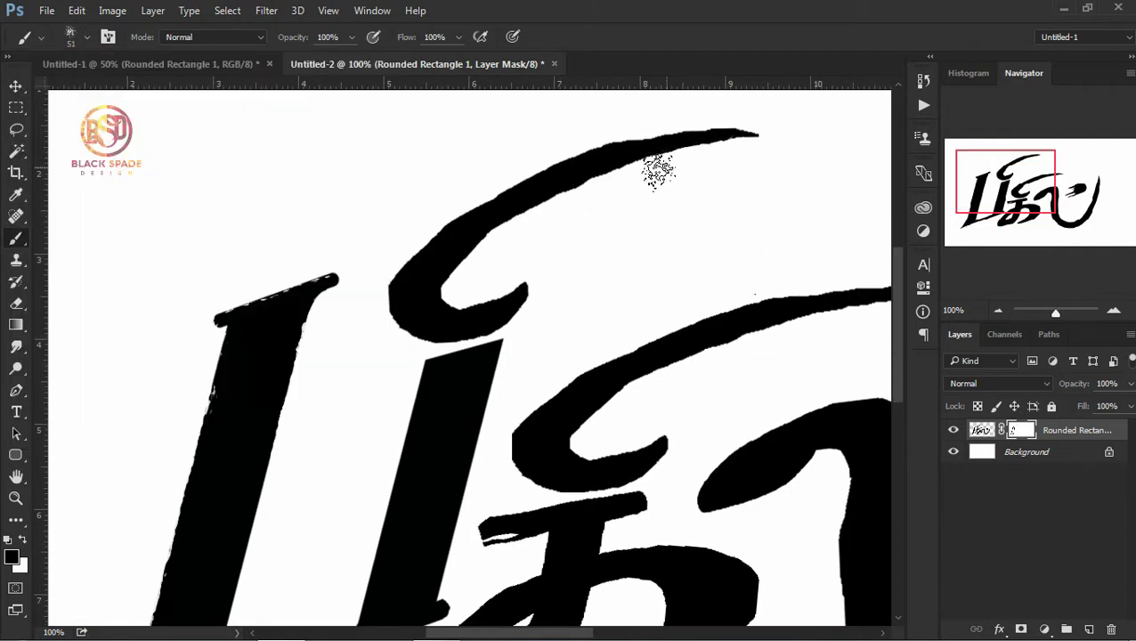
mouse_move(723, 151)
mouse_down()
mouse_move(636, 124)
mouse_move(463, 185)
mouse_move(406, 245)
mouse_move(419, 350)
mouse_move(512, 341)
mouse_up()
Step: Lasso a patch near the stem top, fill it with white, and deselect
key(l)
drag(436, 354, 449, 439)
key(Delete)
click(227, 10)
click(241, 41)
key(b)
Step: Fleck the lower curve's edge and pan to bring the lower glyphs into view
mouse_move(796, 385)
mouse_down()
mouse_move(717, 362)
mouse_move(616, 398)
mouse_up()
click(41, 36)
key(Escape)
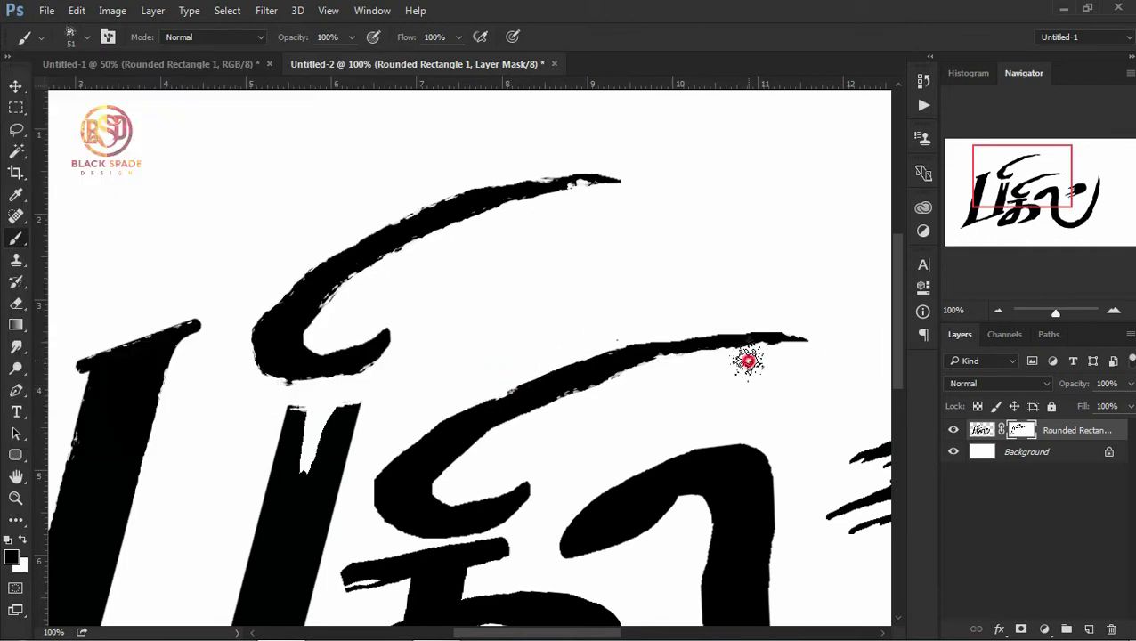
drag(661, 489, 676, 472)
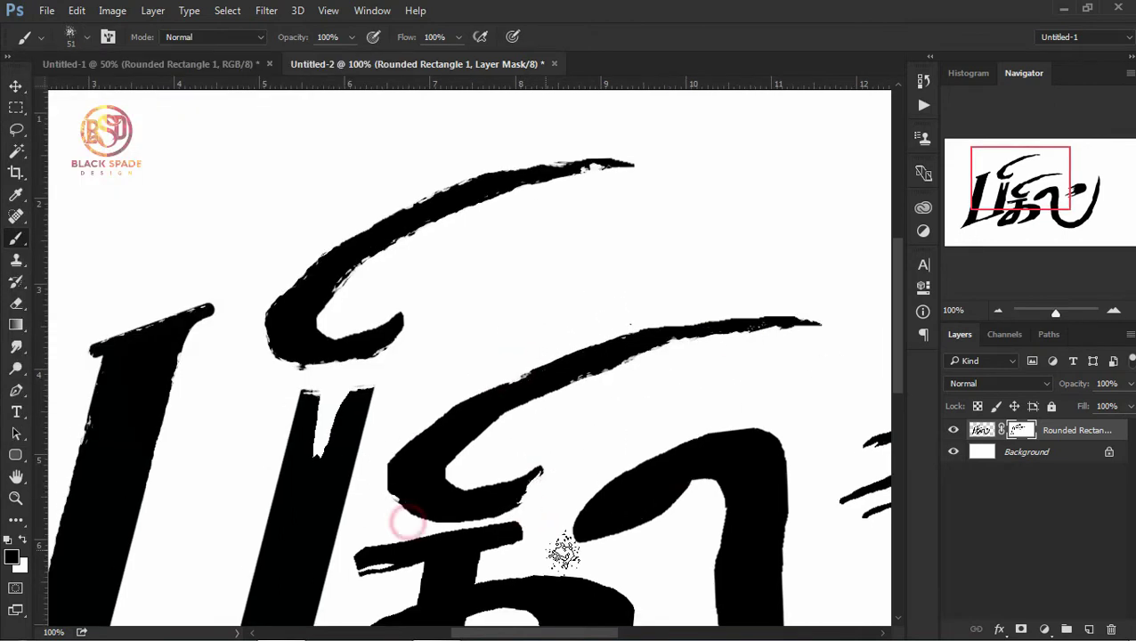
drag(562, 547, 597, 359)
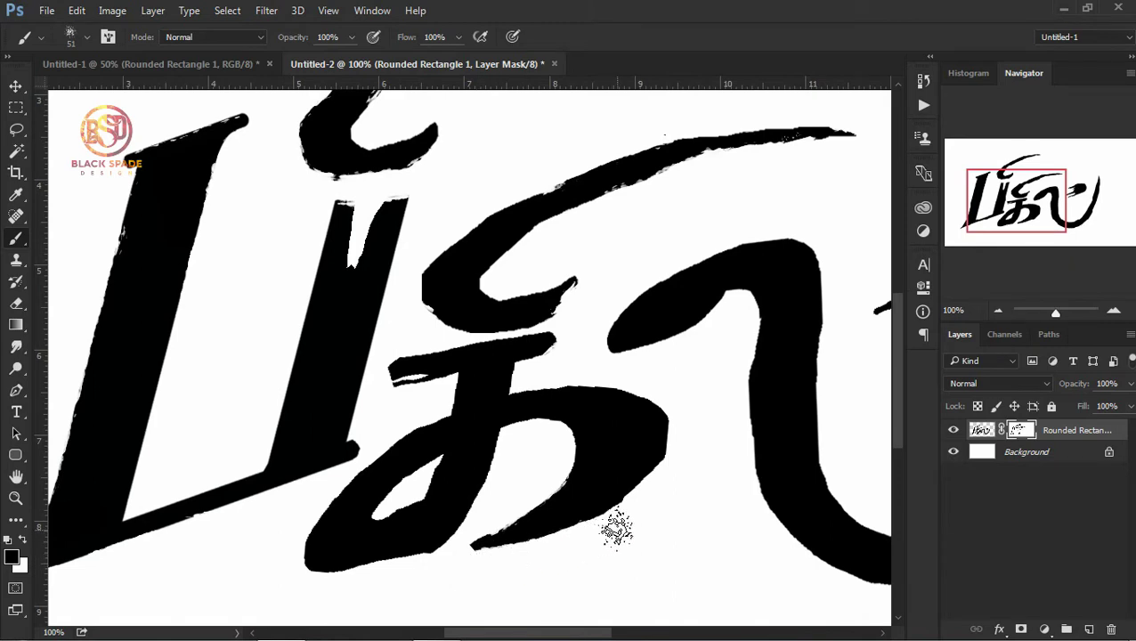
scroll(431, 557, right, 5)
scroll(550, 532, down, 2)
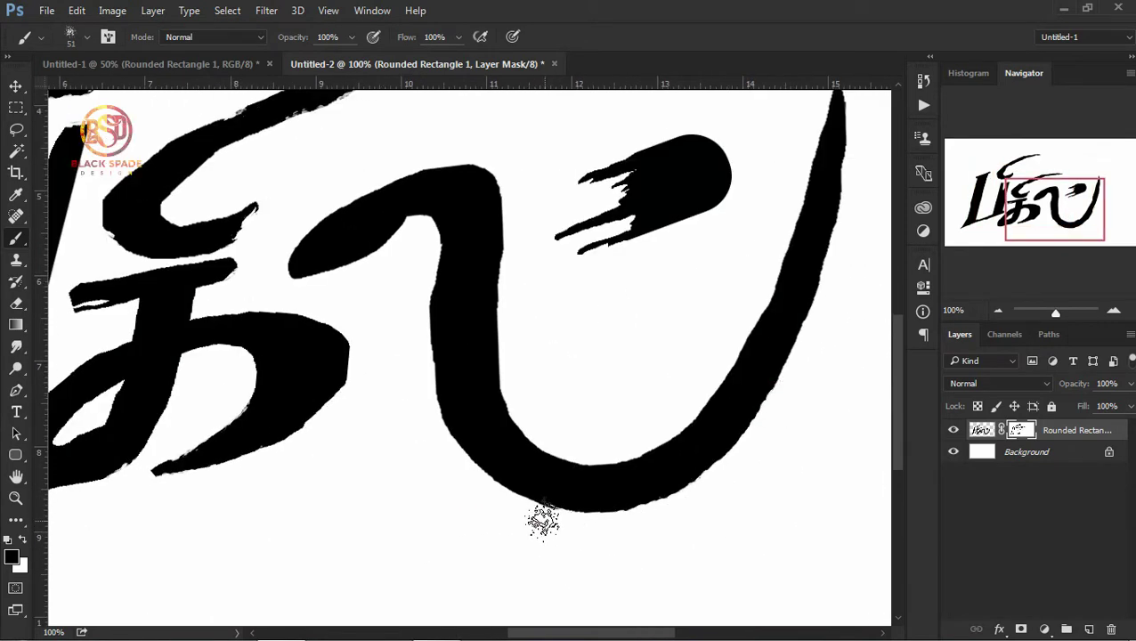
scroll(534, 522, right, 1)
scroll(534, 523, up, 1)
scroll(728, 412, up, 3)
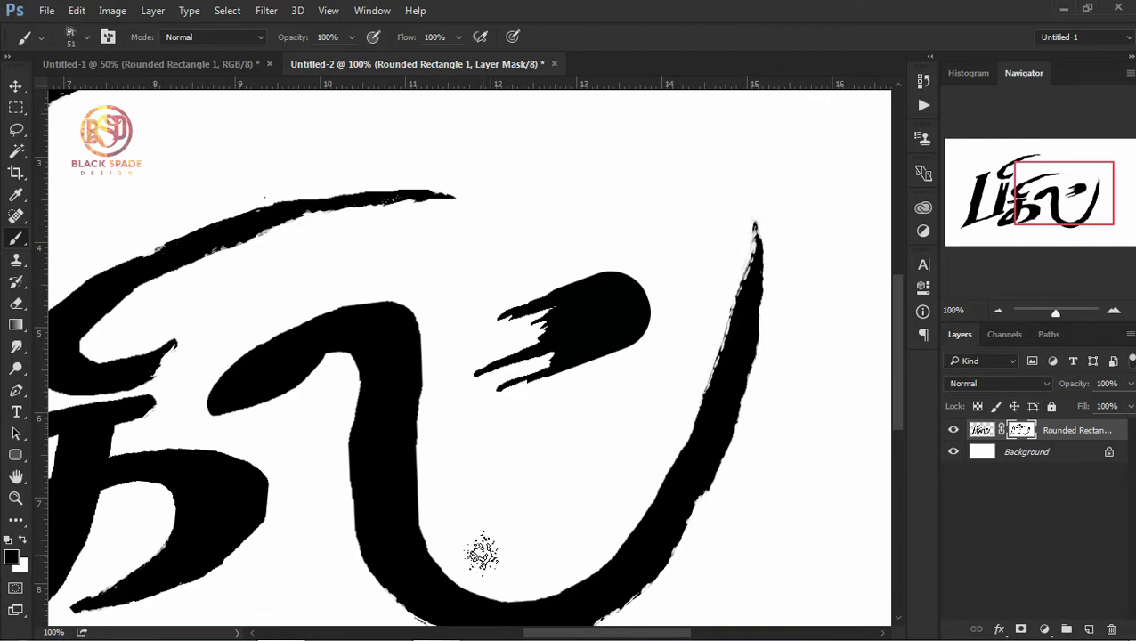
Step: Zoom out to 50% to show the whole image
key(ctrl+minus)
key(z)
key(ctrl+minus)
click(488, 338)
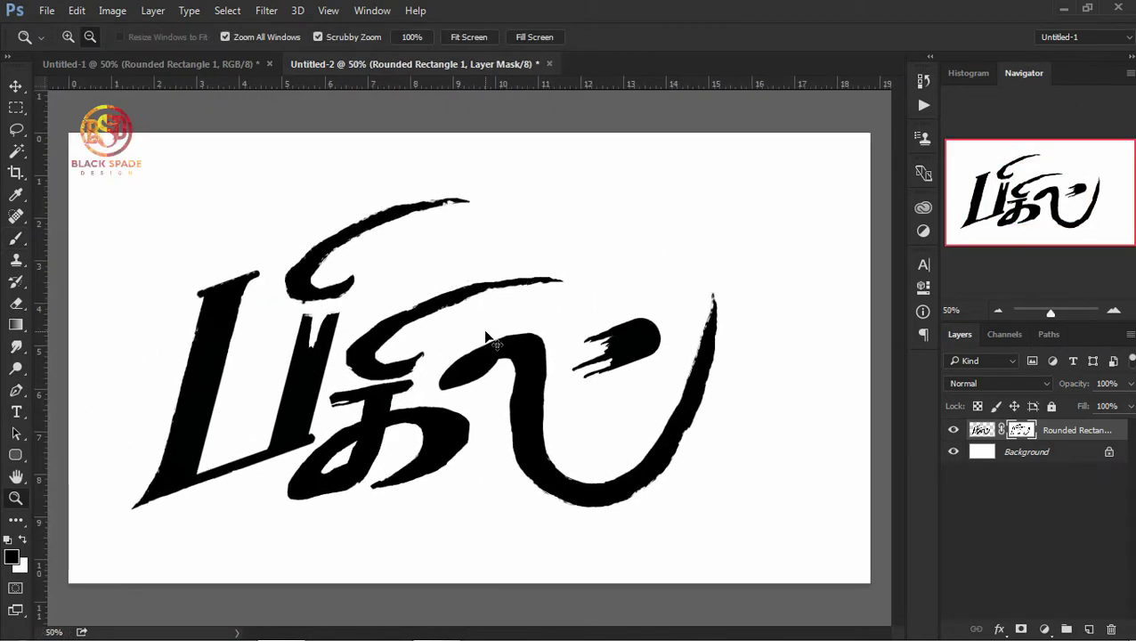
Step: Nudge the lettering slightly right and open m.png from drive E:
key(v)
drag(445, 356, 450, 357)
click(46, 9)
click(55, 43)
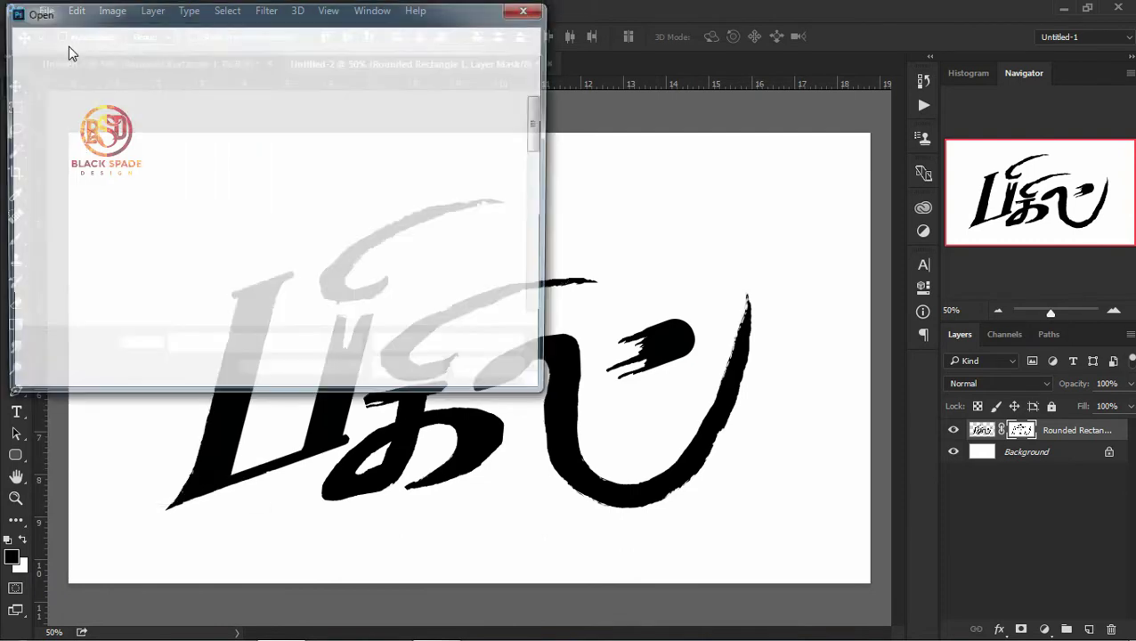
click(83, 299)
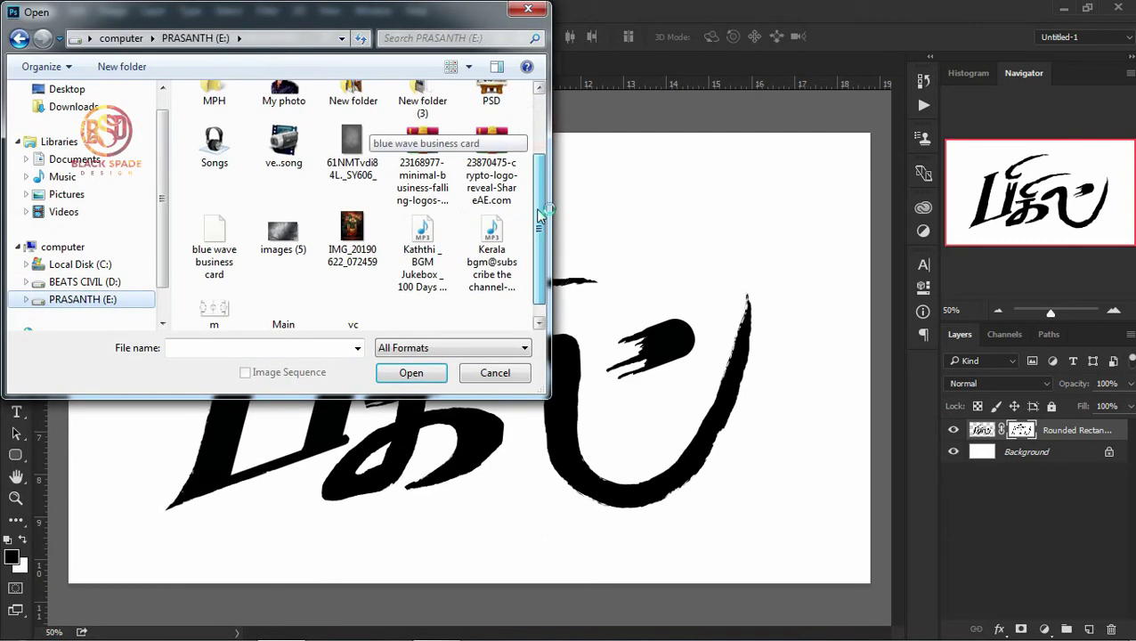
scroll(374, 223, down, 1)
double_click(214, 296)
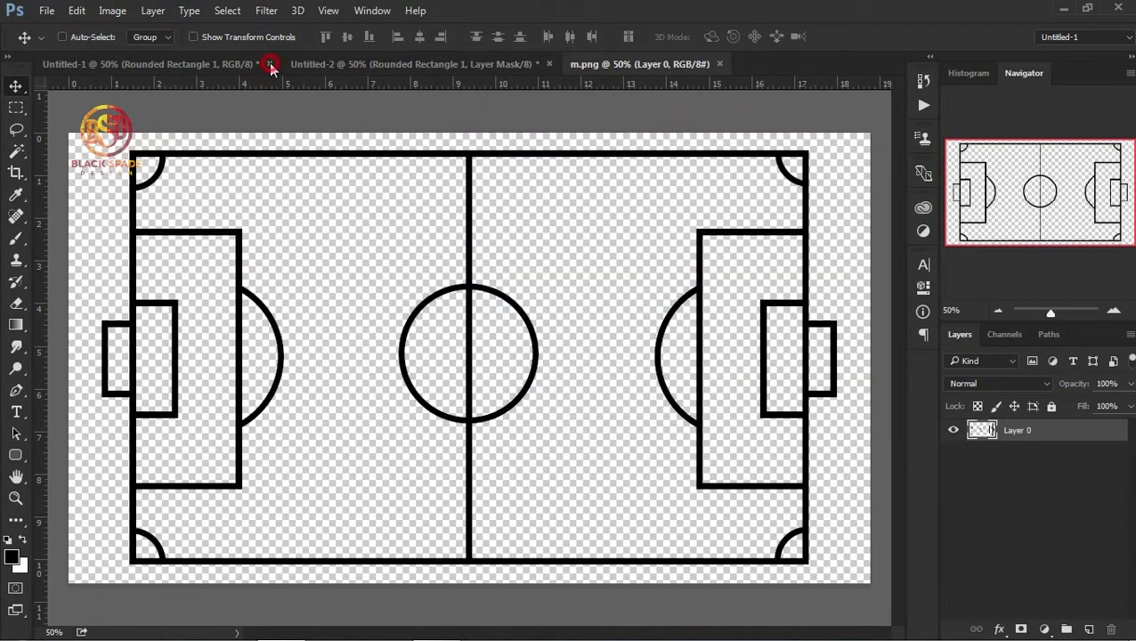
Step: Close Untitled-1 without saving and drag the pitch into the lettering document
click(269, 64)
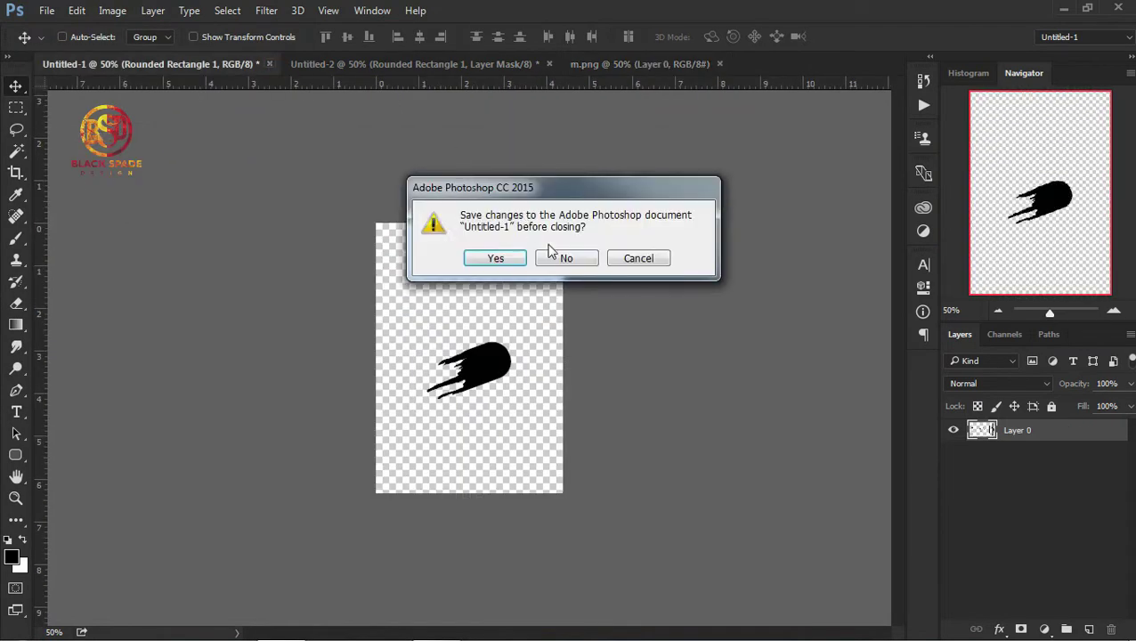
click(558, 256)
drag(425, 239, 431, 254)
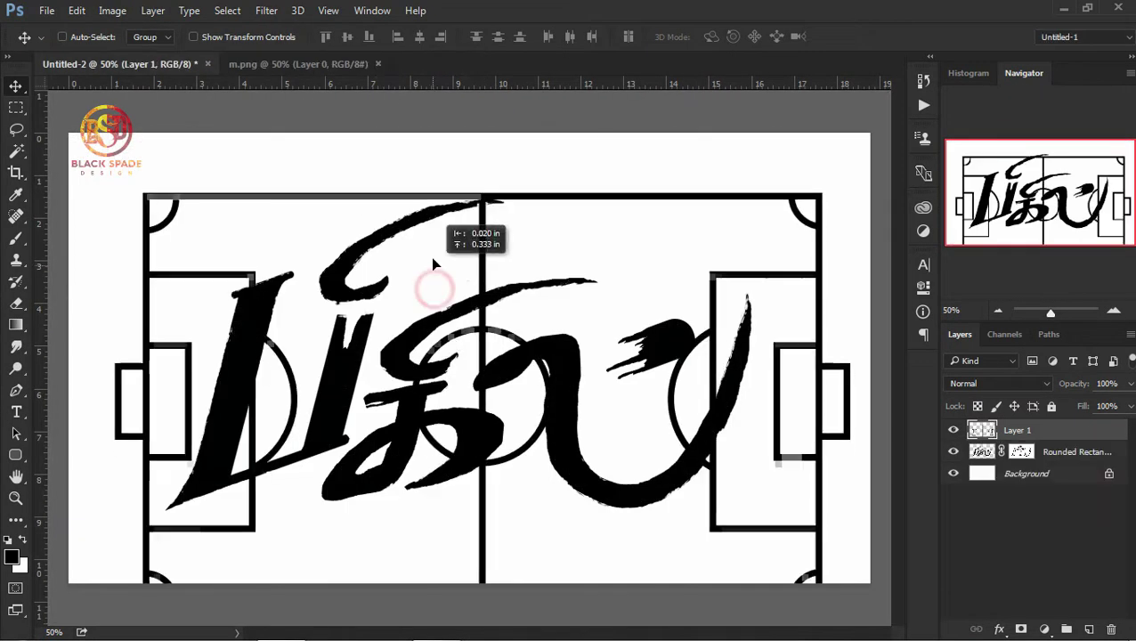
Step: Shrink the pitch and set both the pitch and lettering layers to 50% opacity
key(ctrl+t)
drag(108, 163, 219, 212)
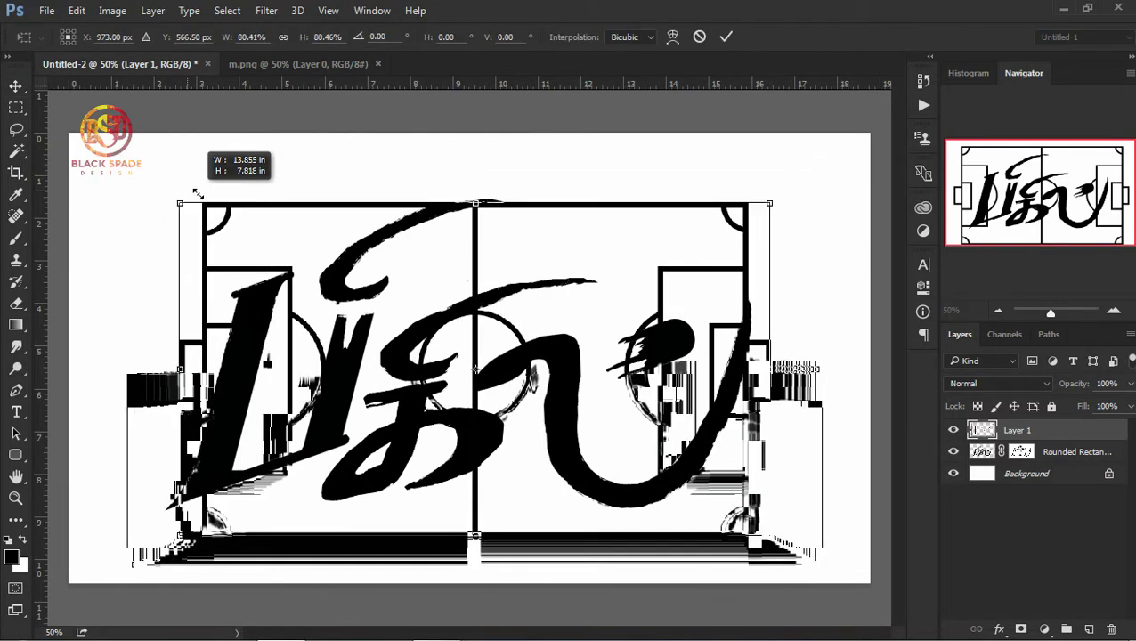
key(Return)
key(5)
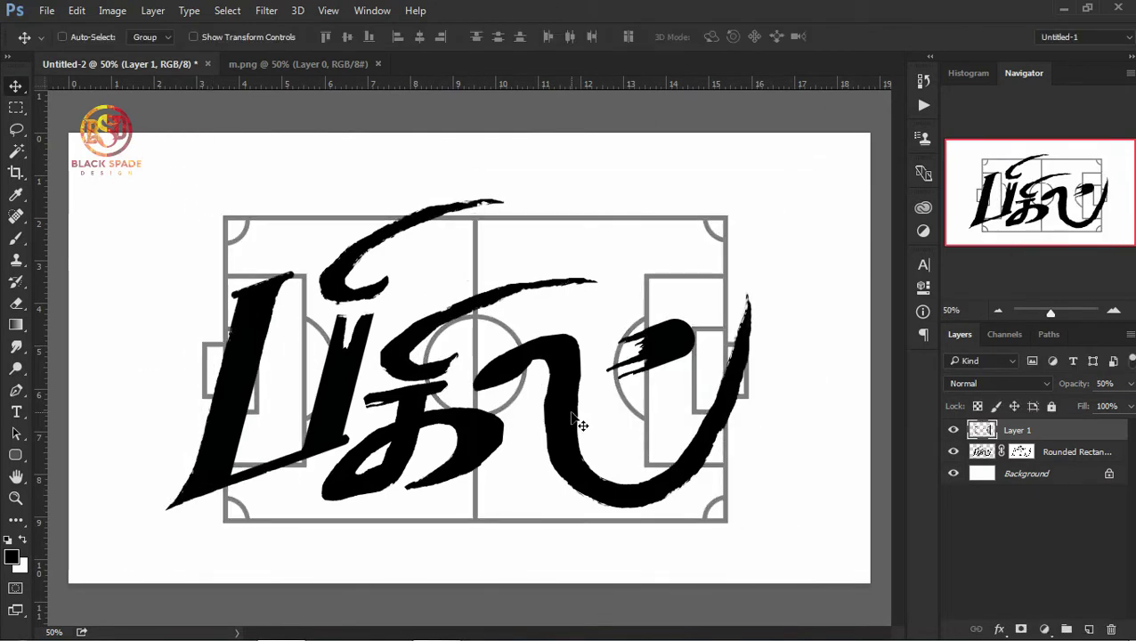
drag(577, 421, 564, 422)
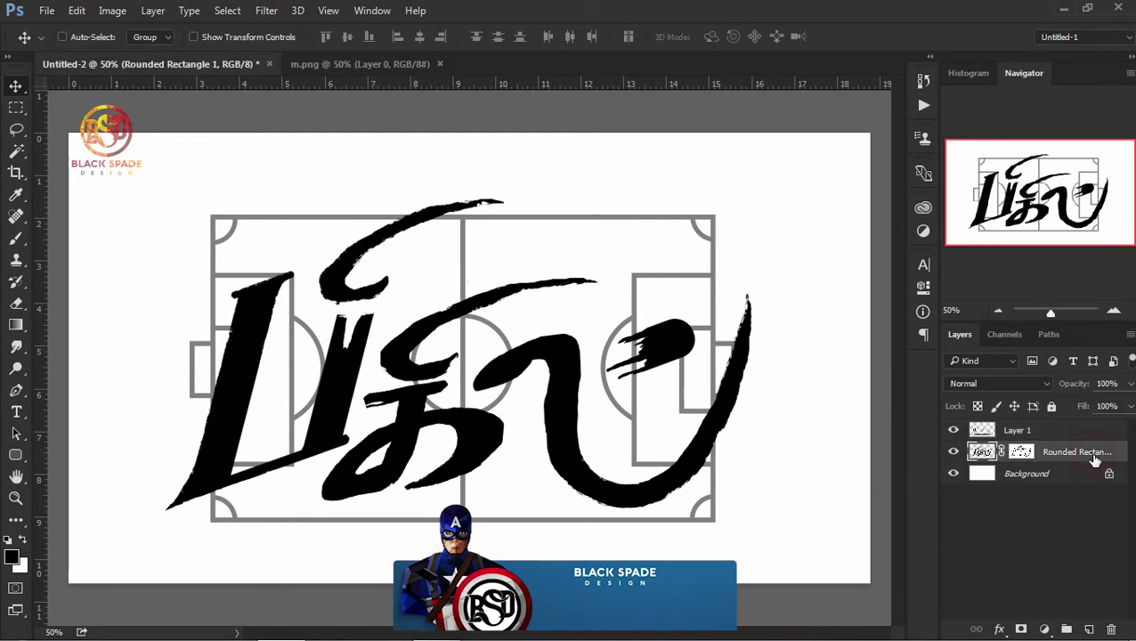
click(1077, 451)
key(5)
click(1068, 430)
drag(655, 452, 635, 460)
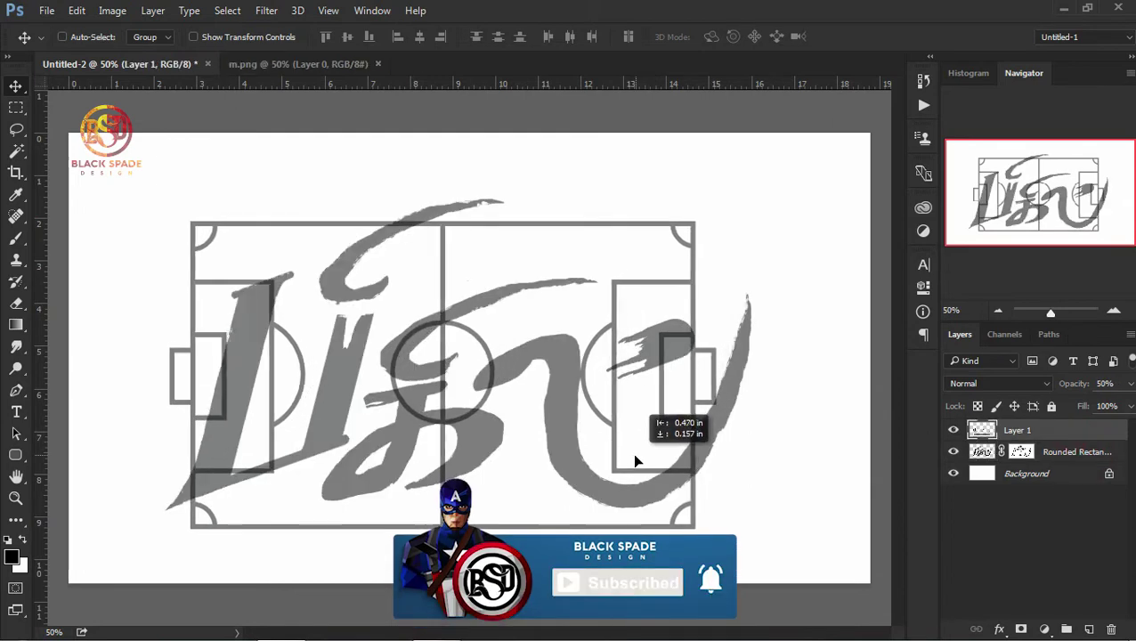
Step: Rescale the pitch to about 114% and centre it over the lettering
key(ctrl+t)
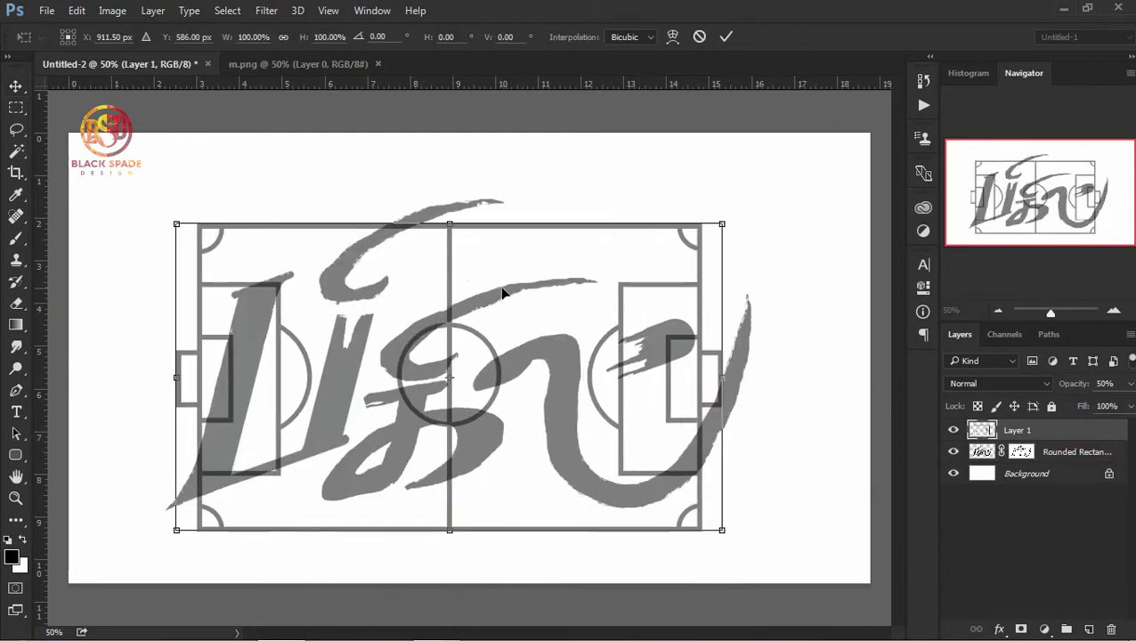
drag(177, 224, 191, 230)
key(Return)
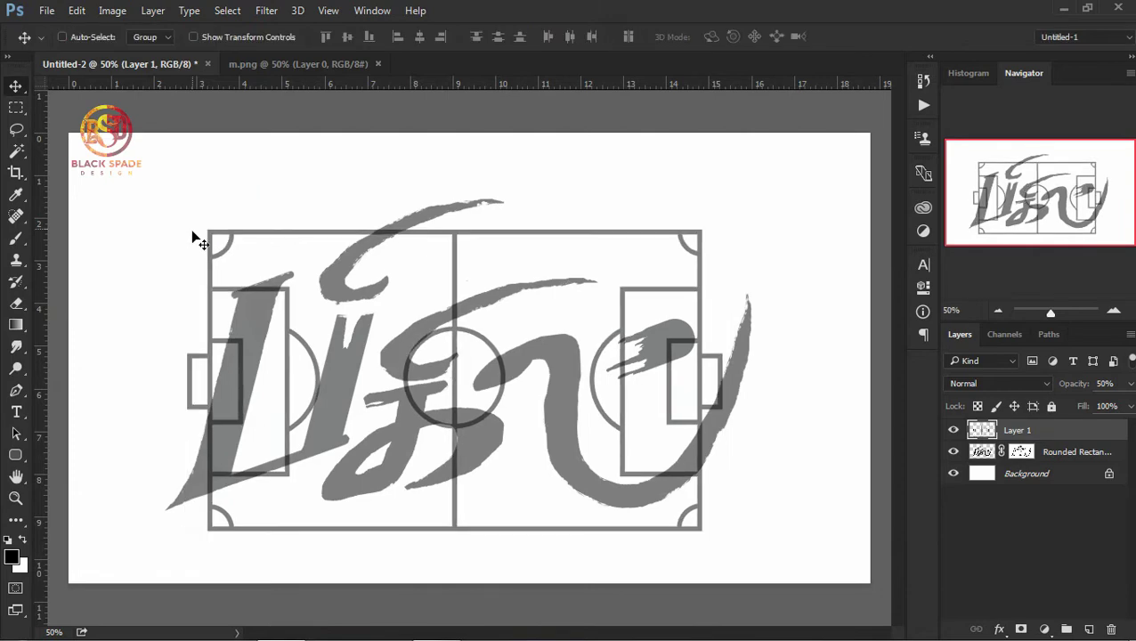
drag(232, 368, 237, 372)
key(ctrl+t)
mouse_move(716, 224)
mouse_down()
mouse_move(753, 206)
mouse_move(789, 162)
mouse_up()
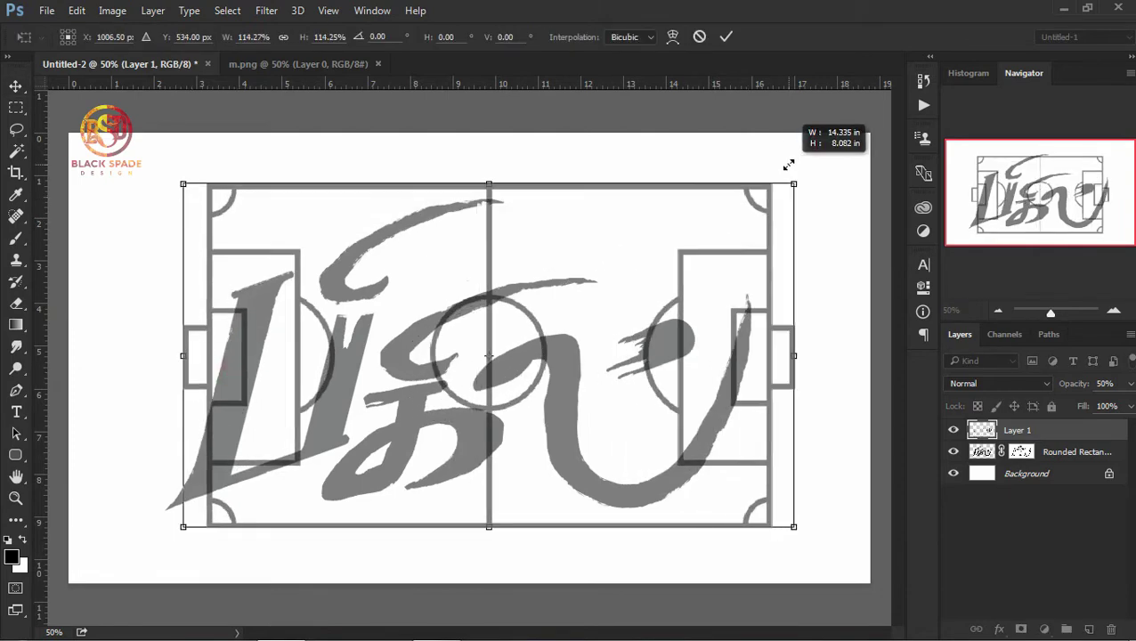
key(Return)
drag(690, 306, 685, 321)
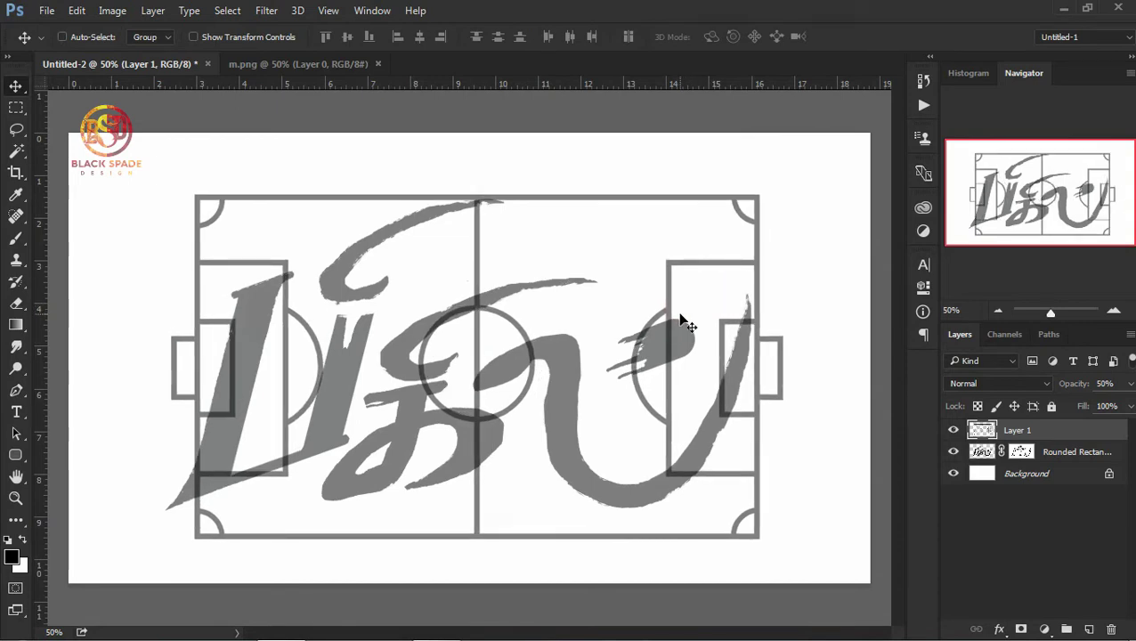
drag(679, 322, 679, 331)
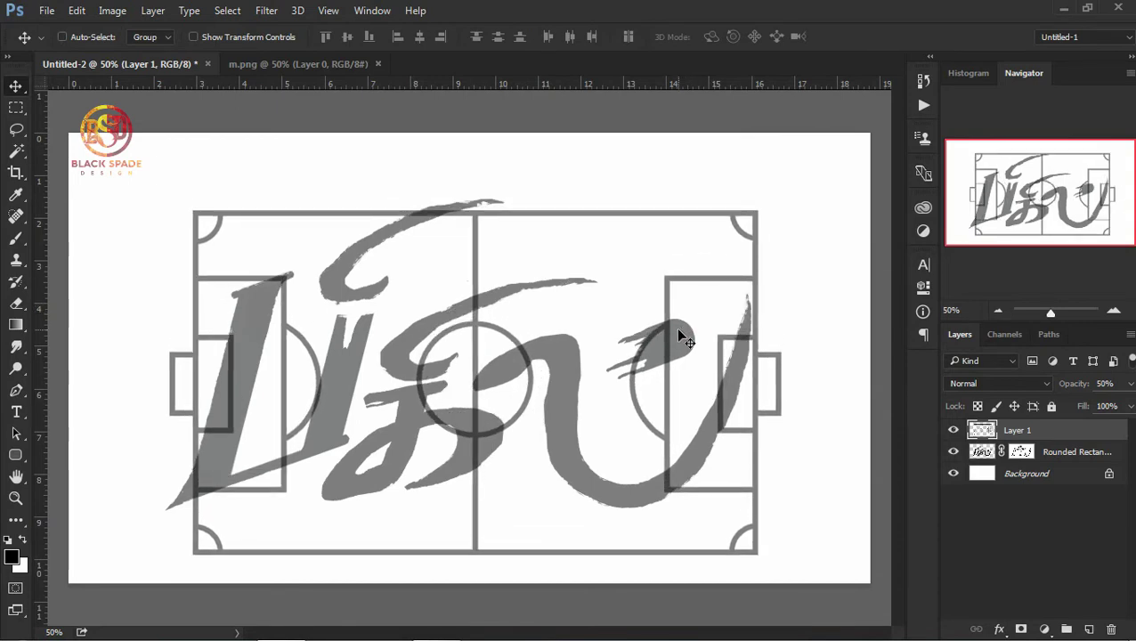
Step: Isolate the pitch at full opacity and save it as a brush preset
click(952, 451)
key(0)
click(952, 473)
click(112, 10)
click(198, 401)
click(744, 212)
Step: Restore the lettering at full opacity and merge it with a new layer into Layer 2
key(b)
click(952, 432)
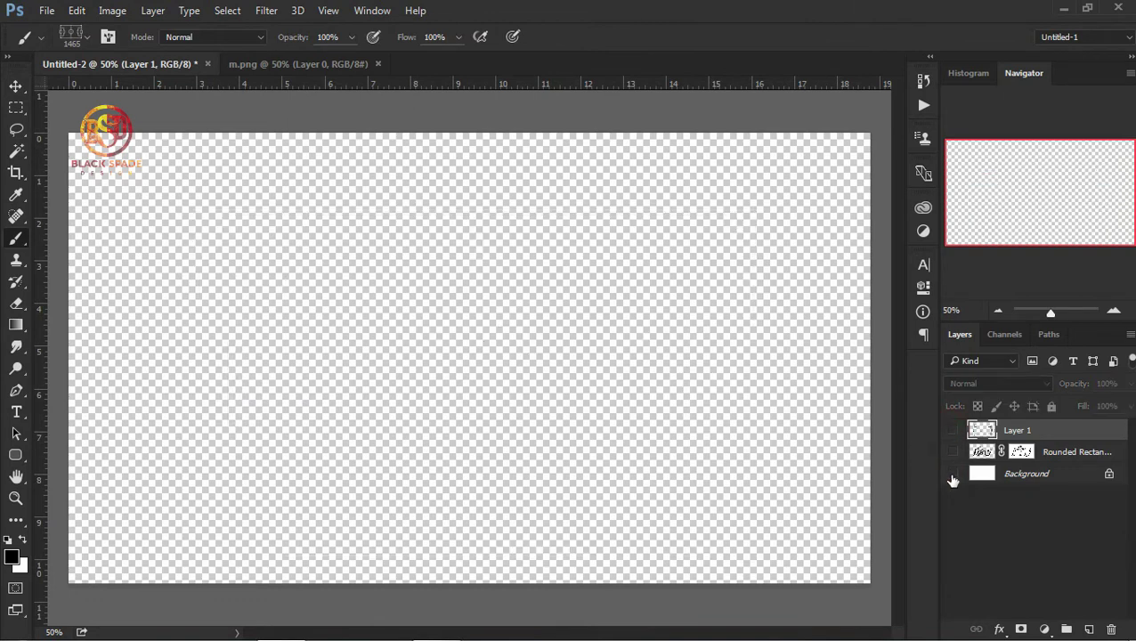
click(952, 473)
click(953, 451)
click(1045, 453)
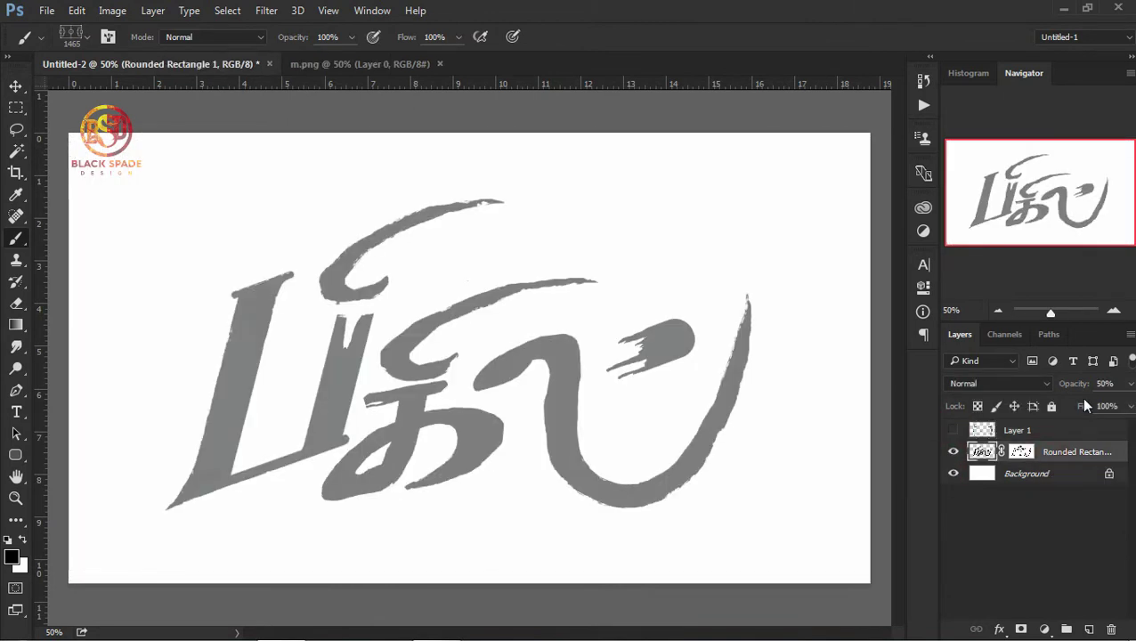
drag(1065, 384, 1071, 388)
click(1088, 628)
shift+click(1052, 473)
right_click(1052, 474)
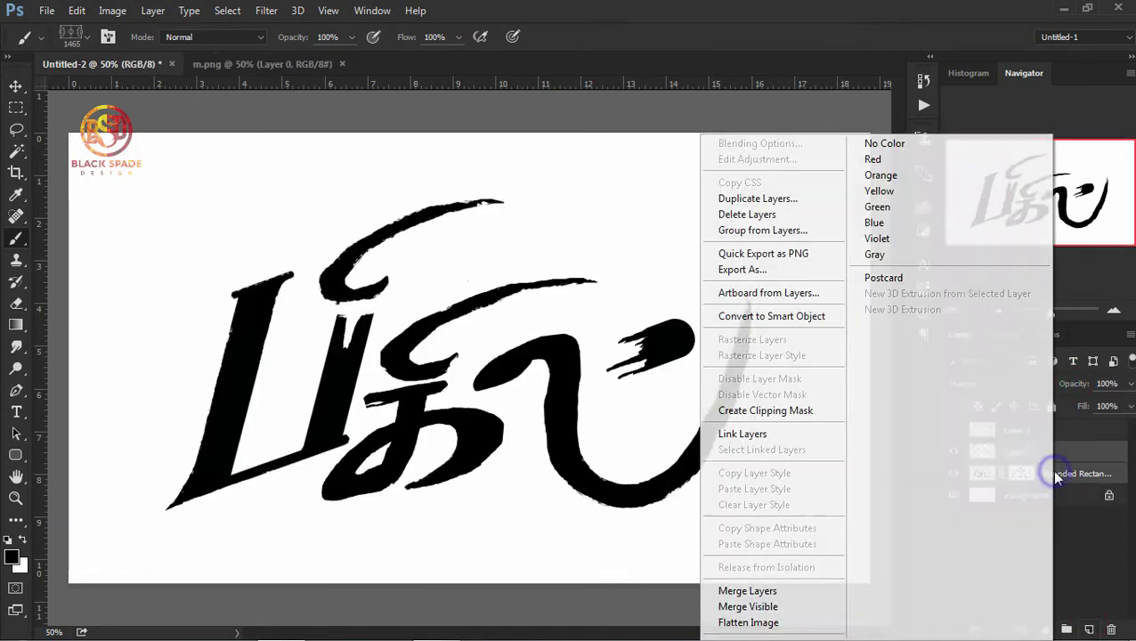
click(763, 592)
Step: Add a mask to Layer 2 and fill the pitch-line selection black to cut gaps
click(1020, 628)
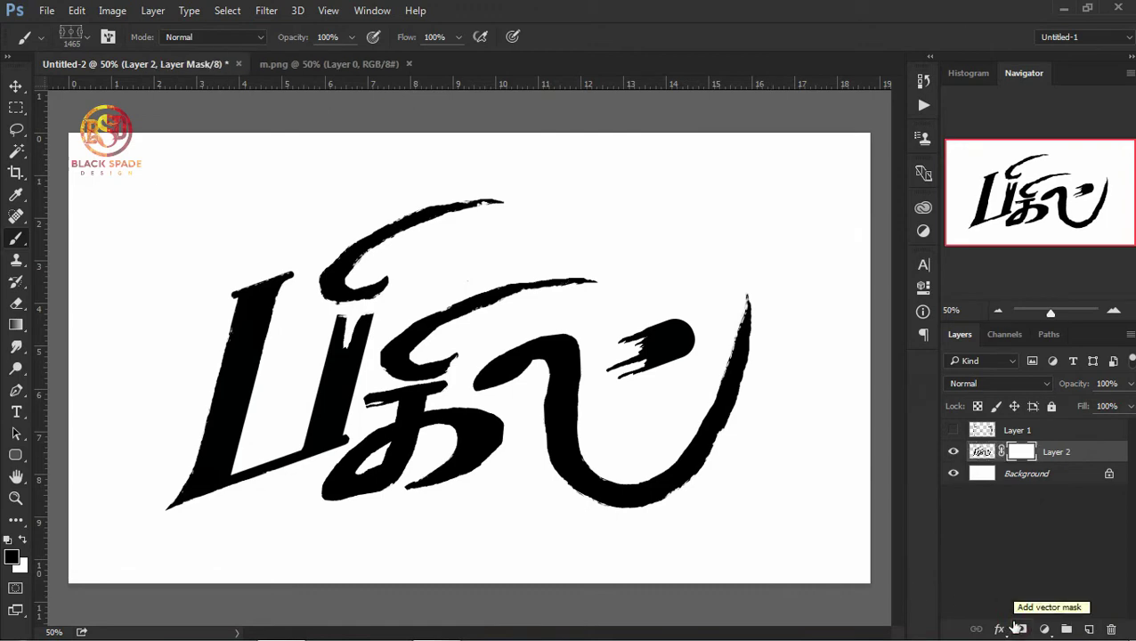
mouse_move(980, 430)
mouse_down()
mouse_move(921, 171)
mouse_move(965, 430)
mouse_up()
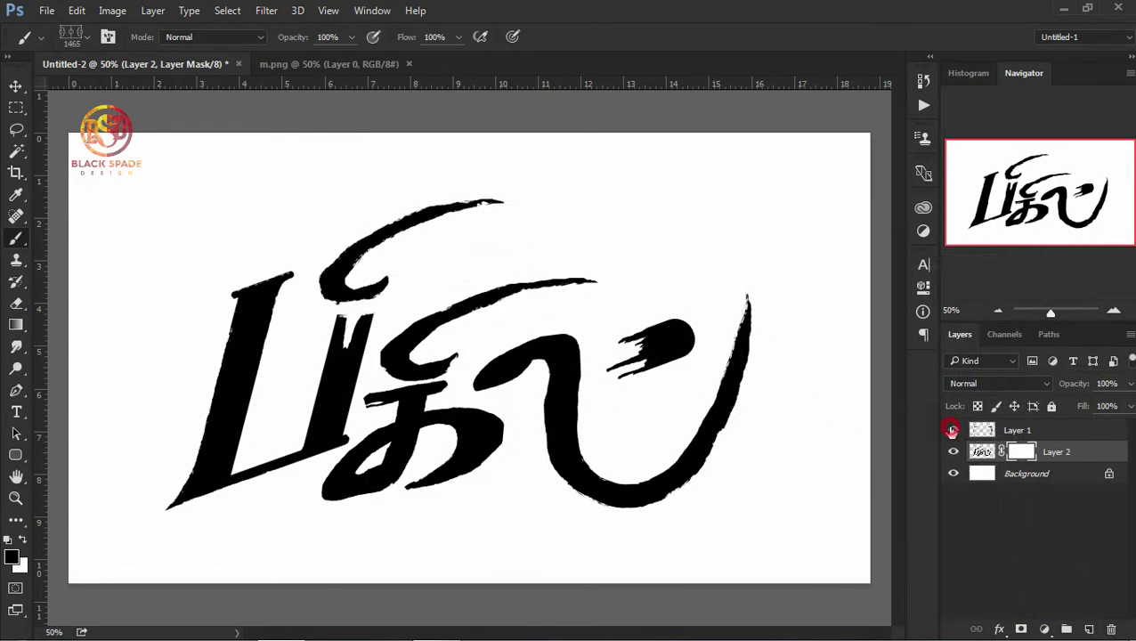
click(953, 430)
ctrl+click(982, 430)
key(alt+BackSpace)
key(ctrl+d)
key(v)
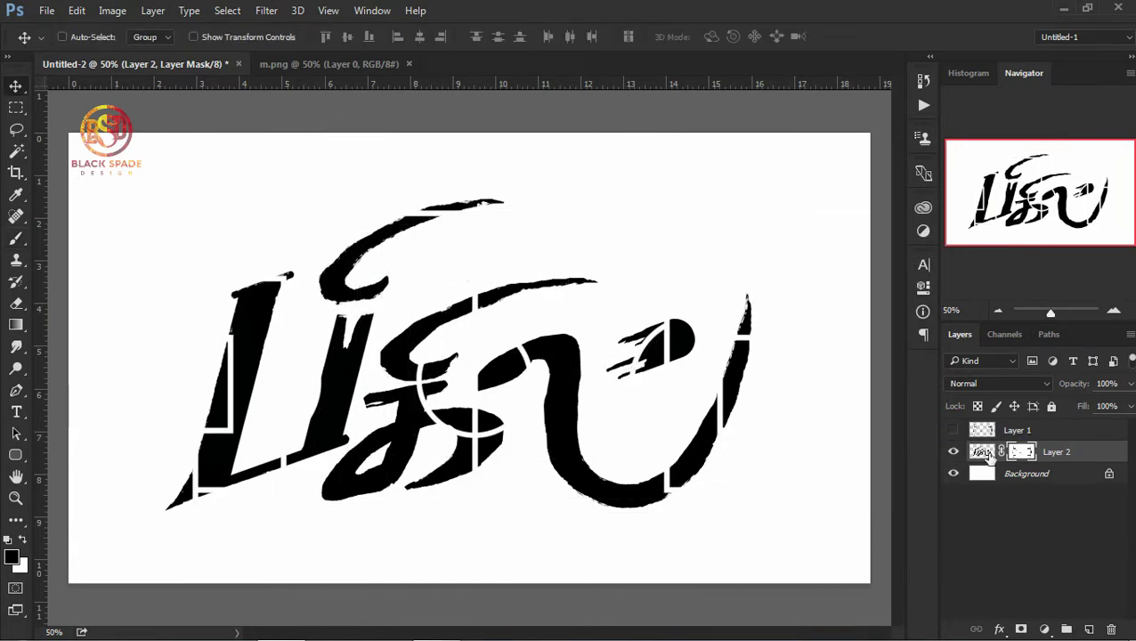
Step: Delete the pitch layer (Layer 1)
click(1036, 431)
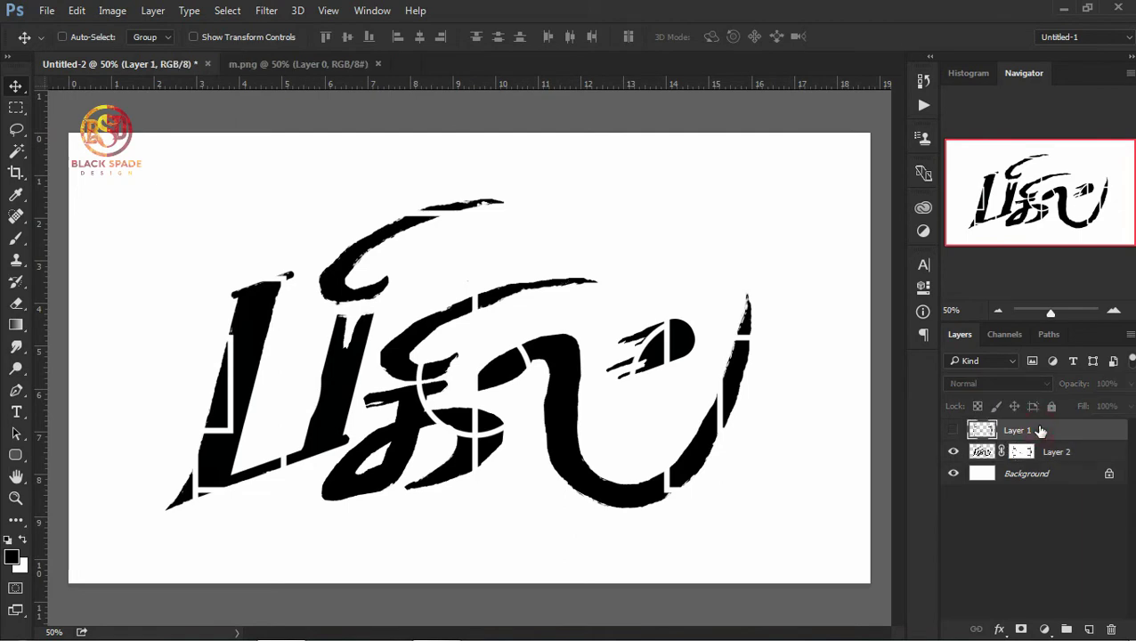
key(Delete)
key(b)
Step: With a 50 px round brush, paint the comet-shaped dot's gaps back on Layer 2's mask
click(86, 38)
click(535, 163)
key(ctrl+plus)
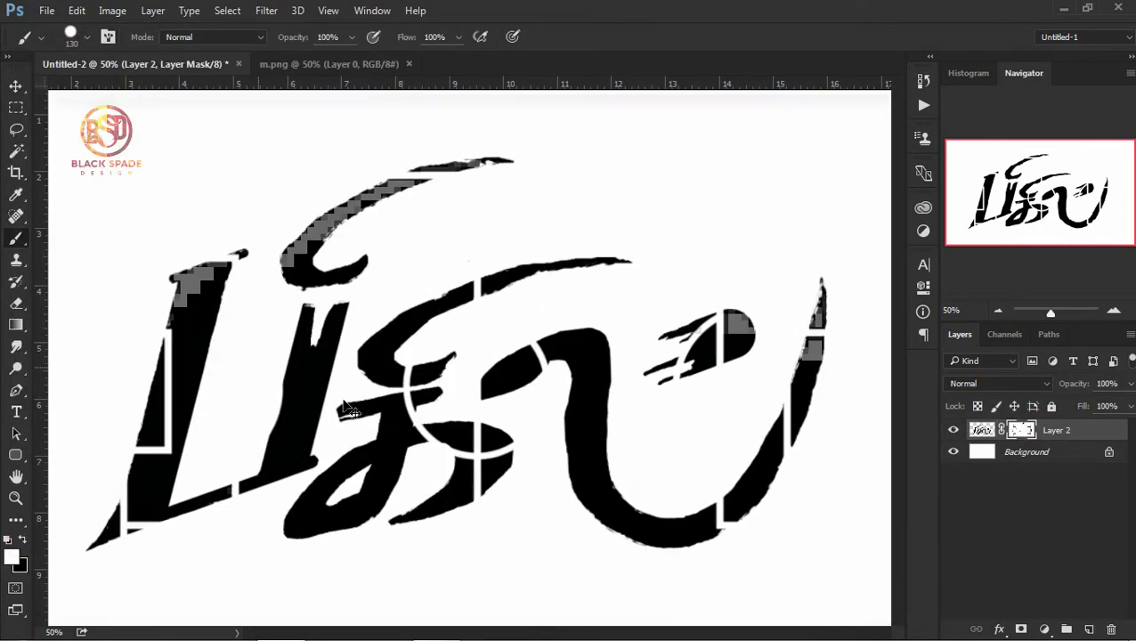
click(87, 37)
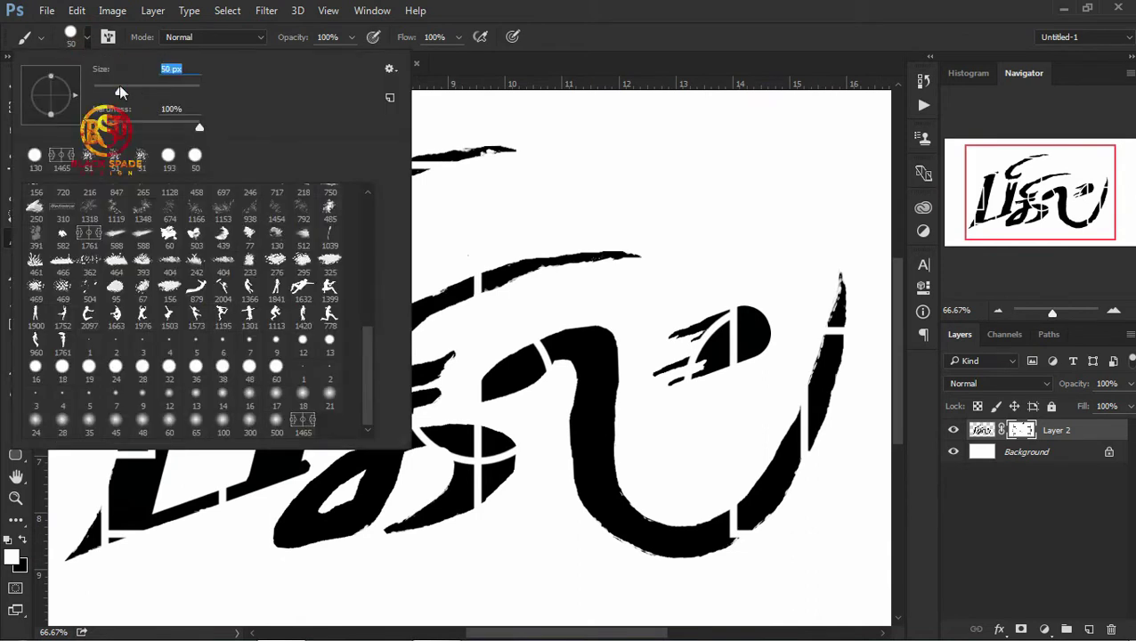
click(734, 197)
drag(709, 325, 730, 366)
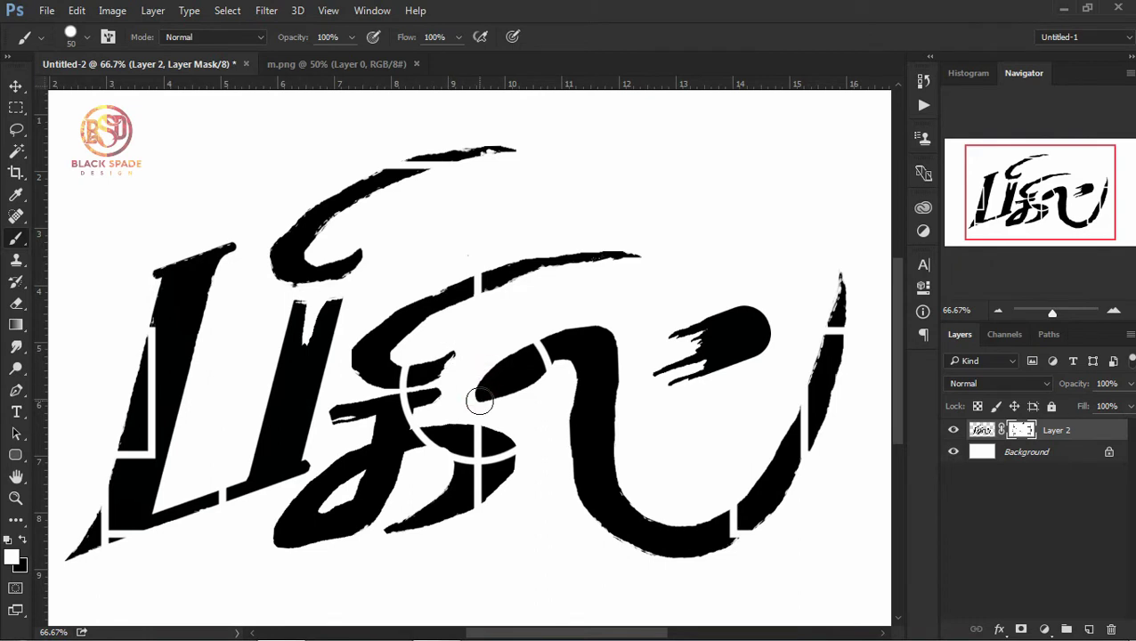
key(v)
click(980, 430)
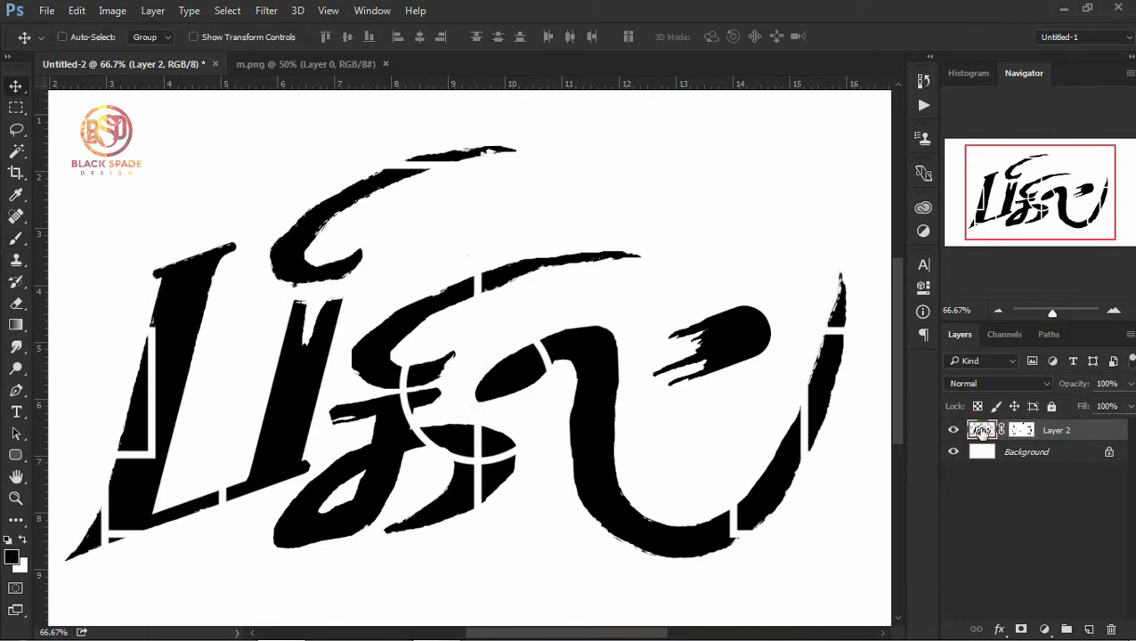
Step: Marquee a thin vertical strip, move it onto the left stroke's top, then deselect
click(16, 107)
drag(718, 290, 722, 416)
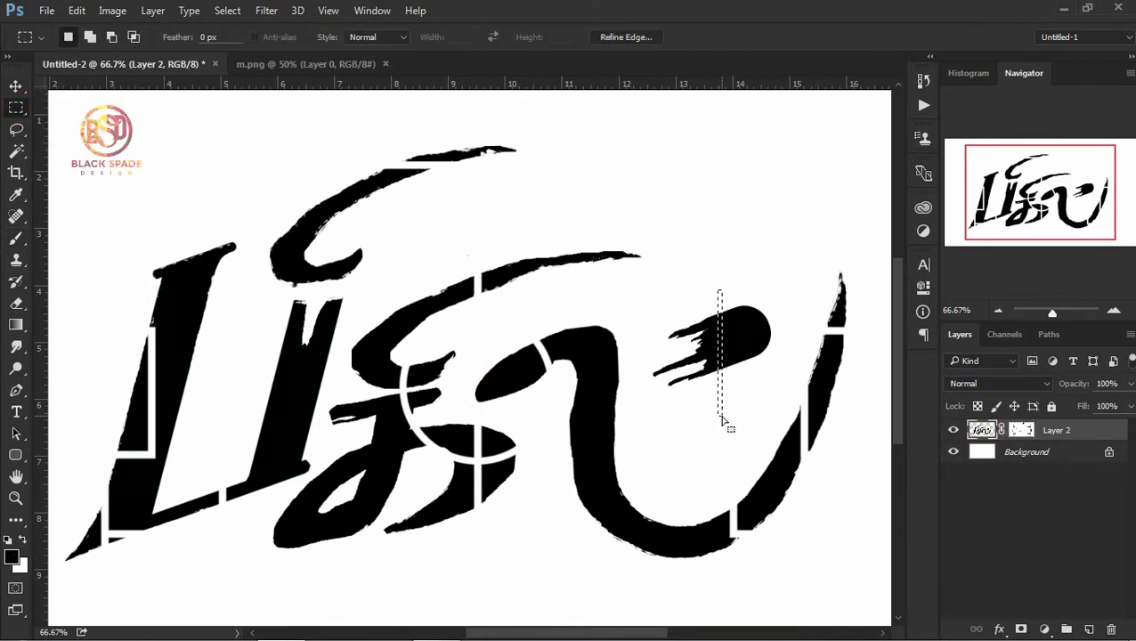
drag(723, 356, 203, 264)
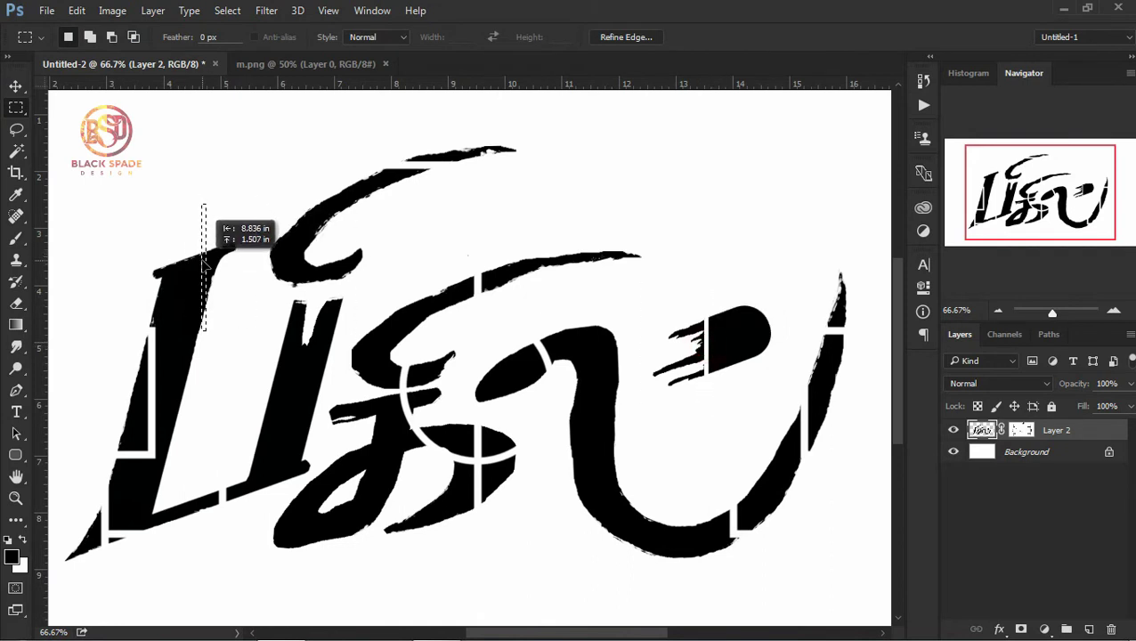
drag(203, 264, 216, 277)
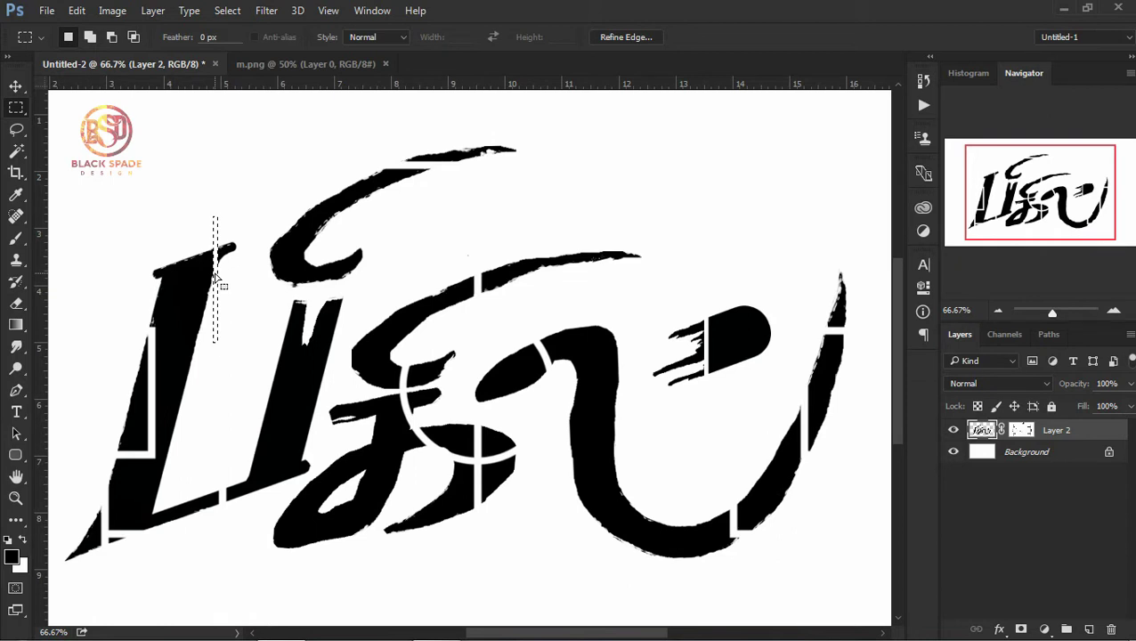
click(233, 10)
click(252, 53)
Step: Target Layer 2's mask with a white-foreground brush, then return to the layer pixels
click(1021, 431)
key(x)
key(b)
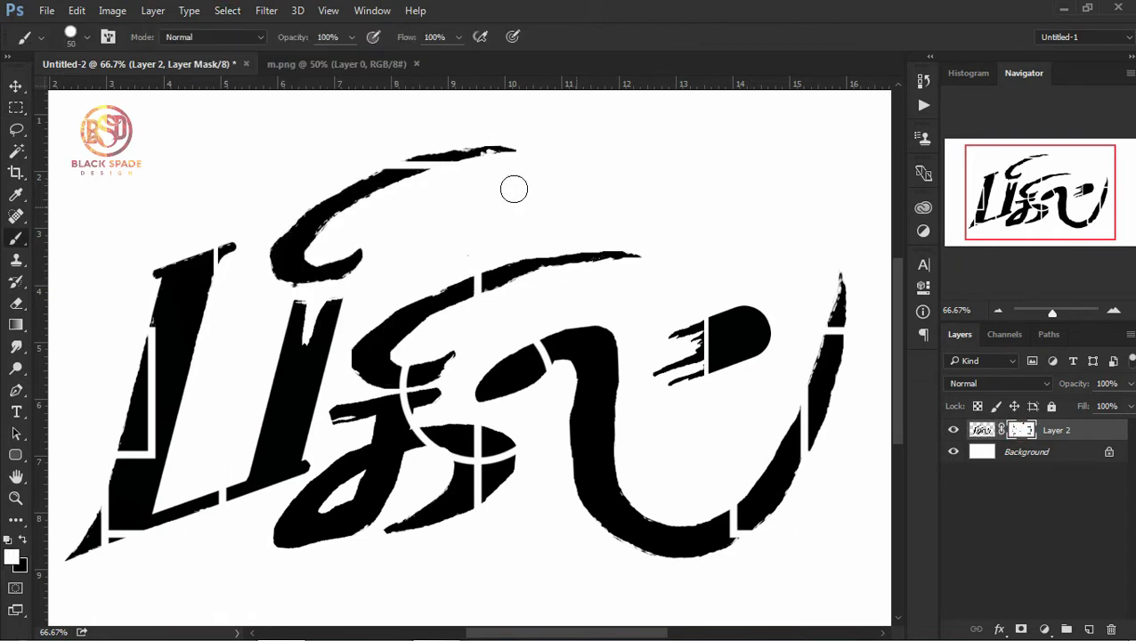
click(979, 435)
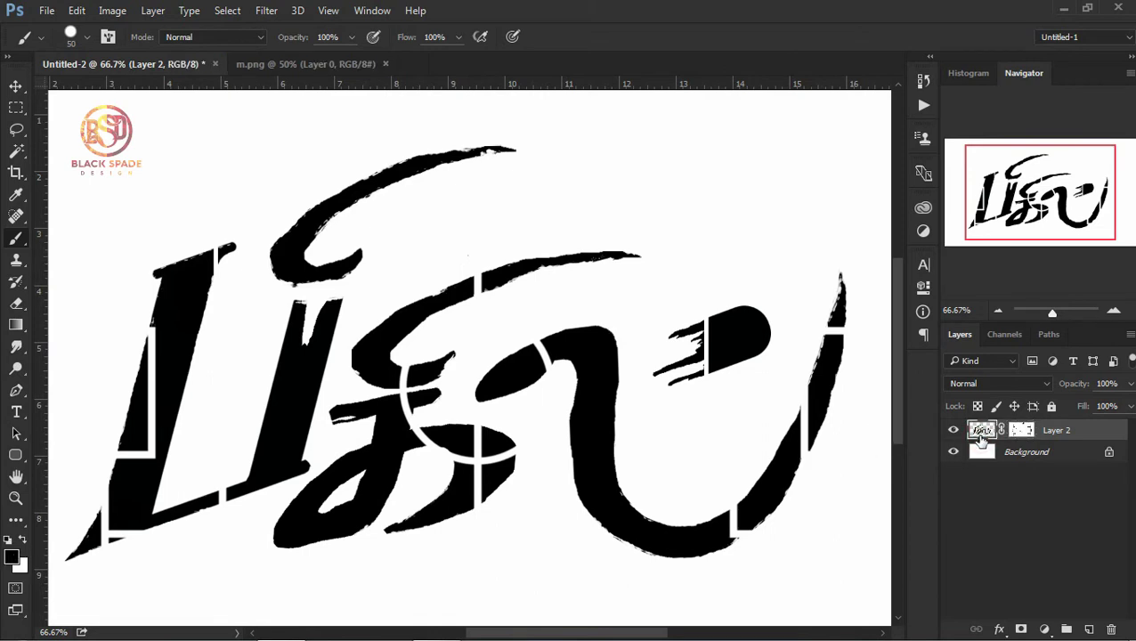
Step: Zoom out to 33.33% and add a new empty Layer 3 above Layer 2
drag(678, 486, 672, 457)
key(z)
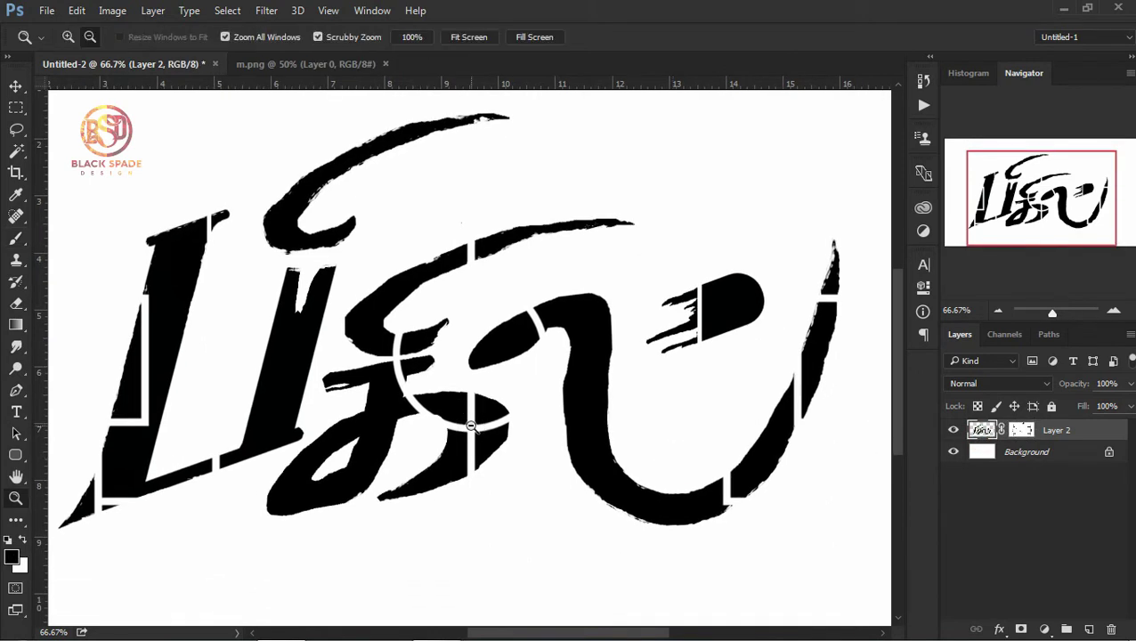
alt+click(481, 438)
key(v)
click(1087, 629)
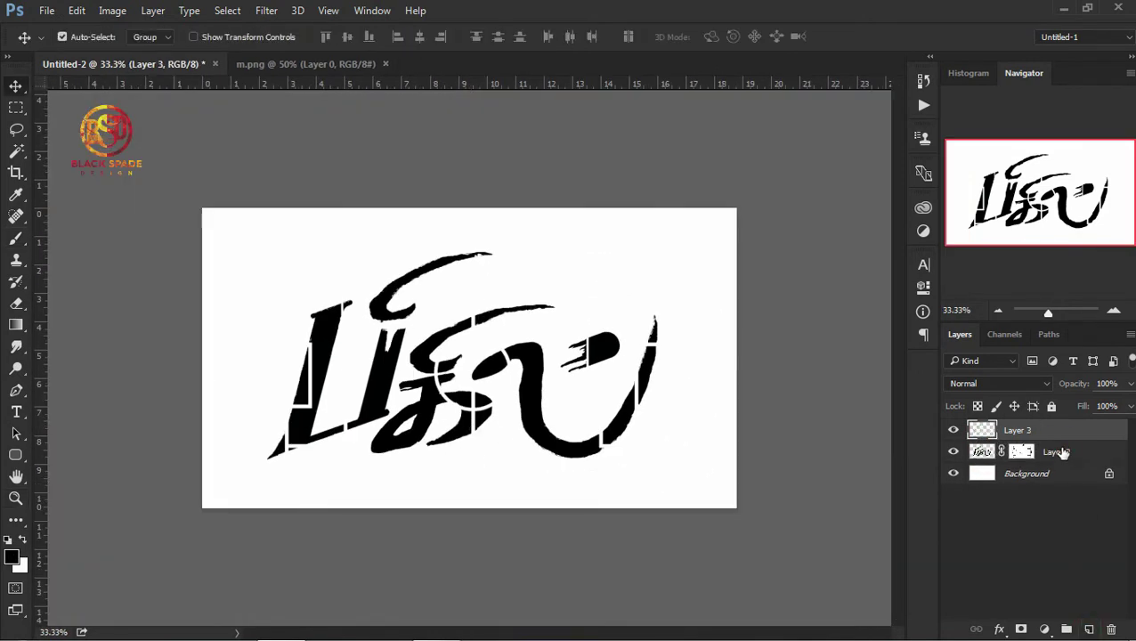
Step: Merge Layer 2 and Layer 3 into one layer and return the view to 50%
shift+click(1059, 452)
right_click(1059, 453)
click(788, 591)
key(z)
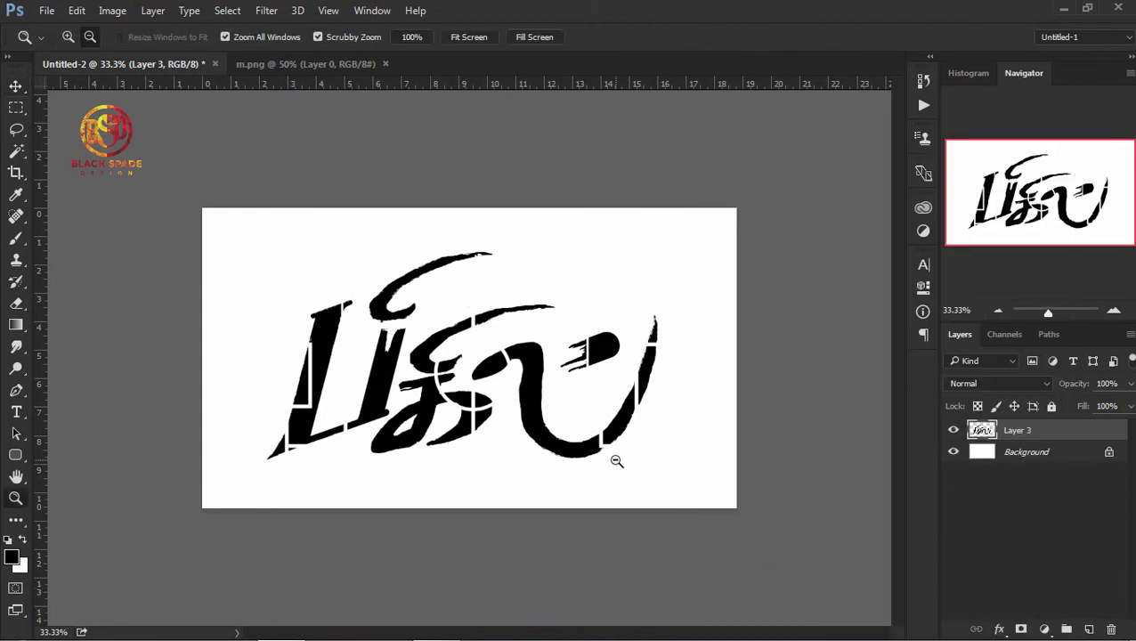
click(613, 461)
click(16, 130)
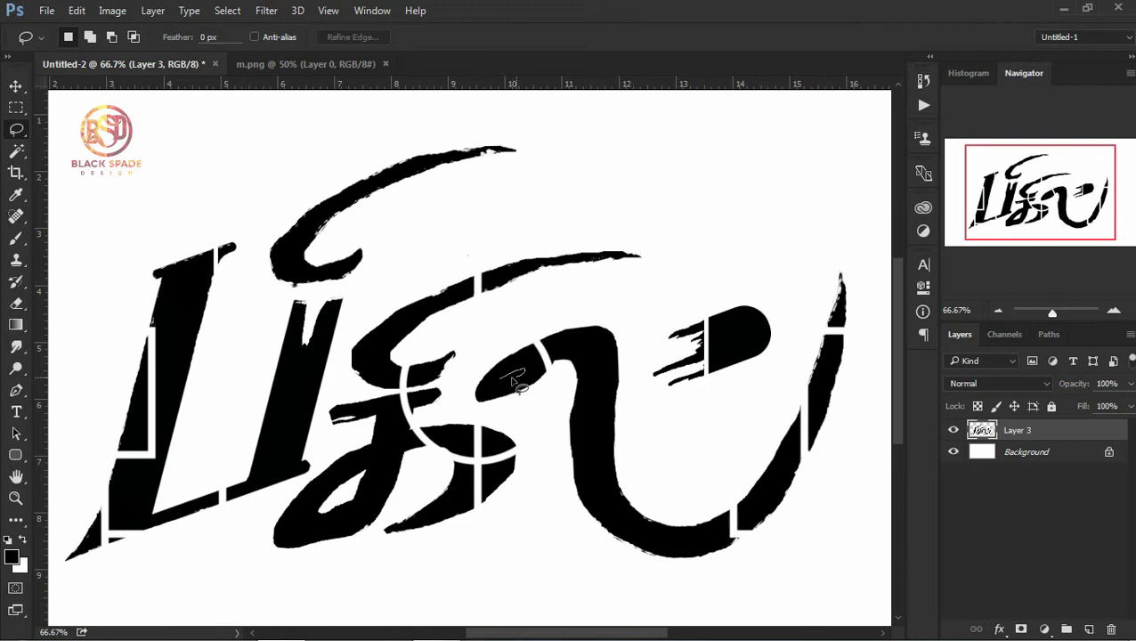
key(z)
key(ctrl+minus)
key(v)
Step: Open the poster Untitled-1.jpg from the BEATS CIVIL (D:) drive
click(47, 11)
click(64, 45)
click(84, 281)
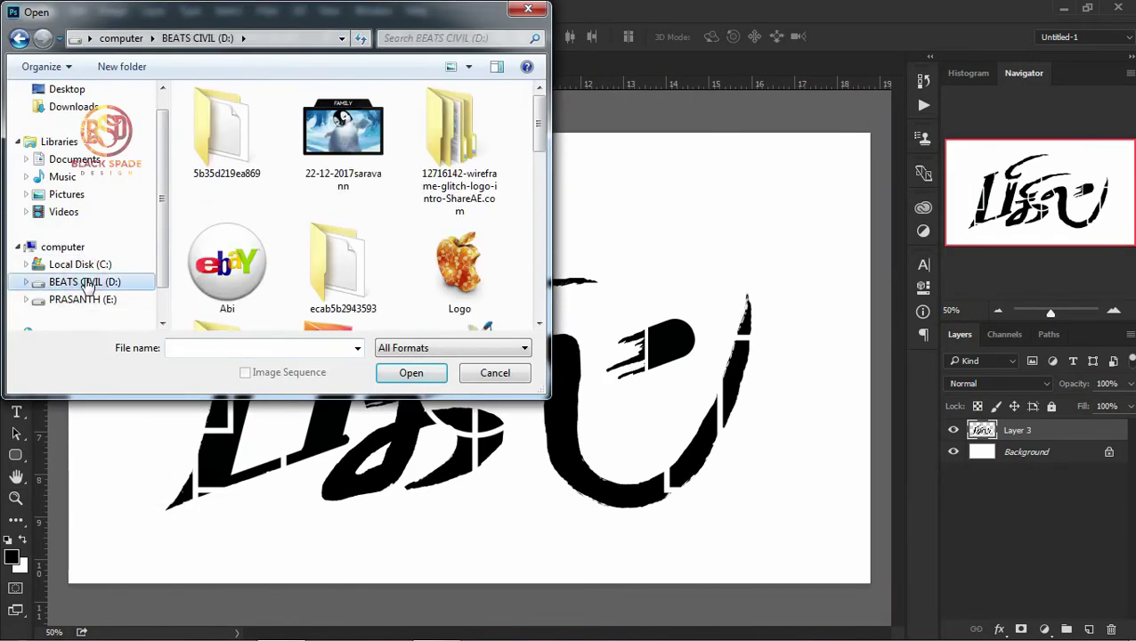
drag(538, 115, 537, 294)
double_click(343, 280)
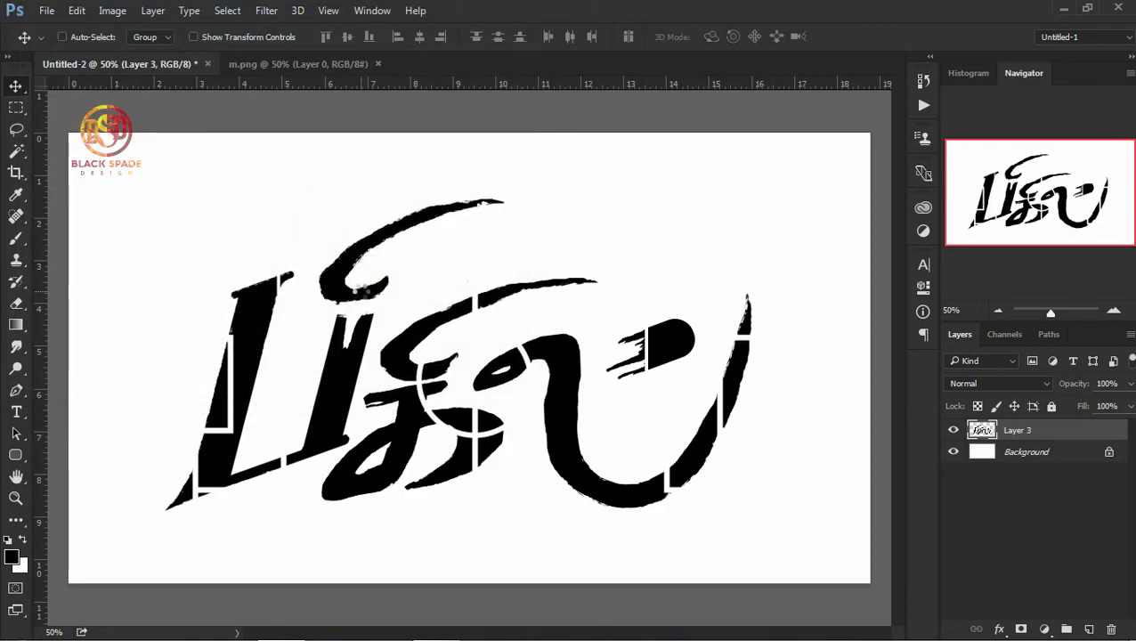
click(314, 64)
Step: Bring the black lettering onto the poster and copy a lassoed part into its own layer
click(120, 64)
mouse_move(480, 356)
mouse_down()
mouse_move(488, 292)
mouse_move(534, 365)
mouse_up()
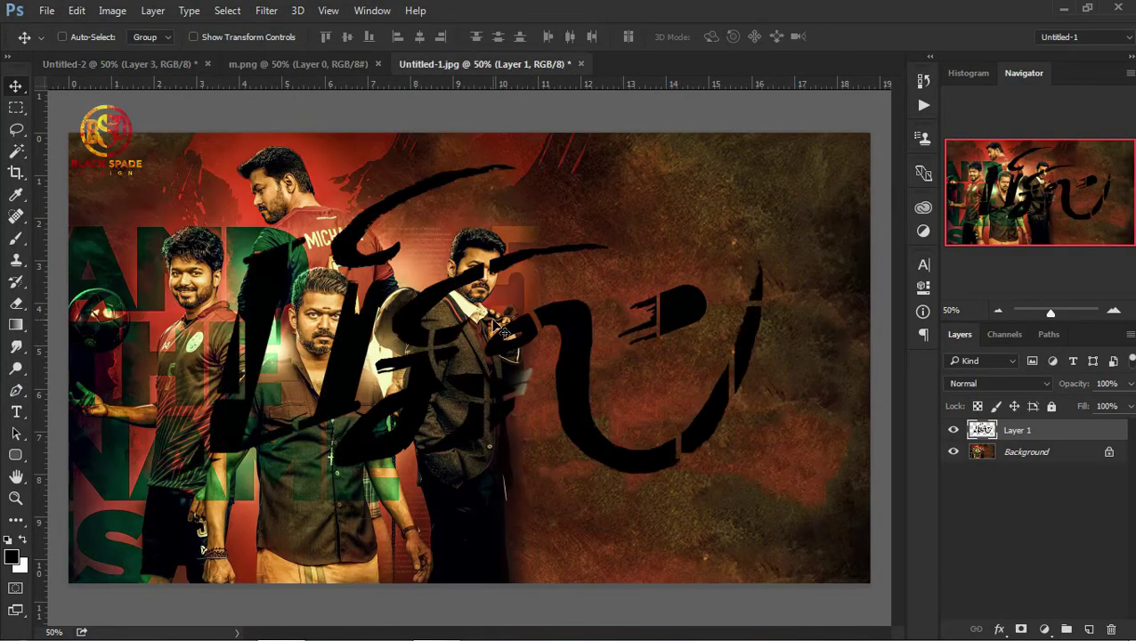
click(16, 129)
drag(383, 224, 456, 313)
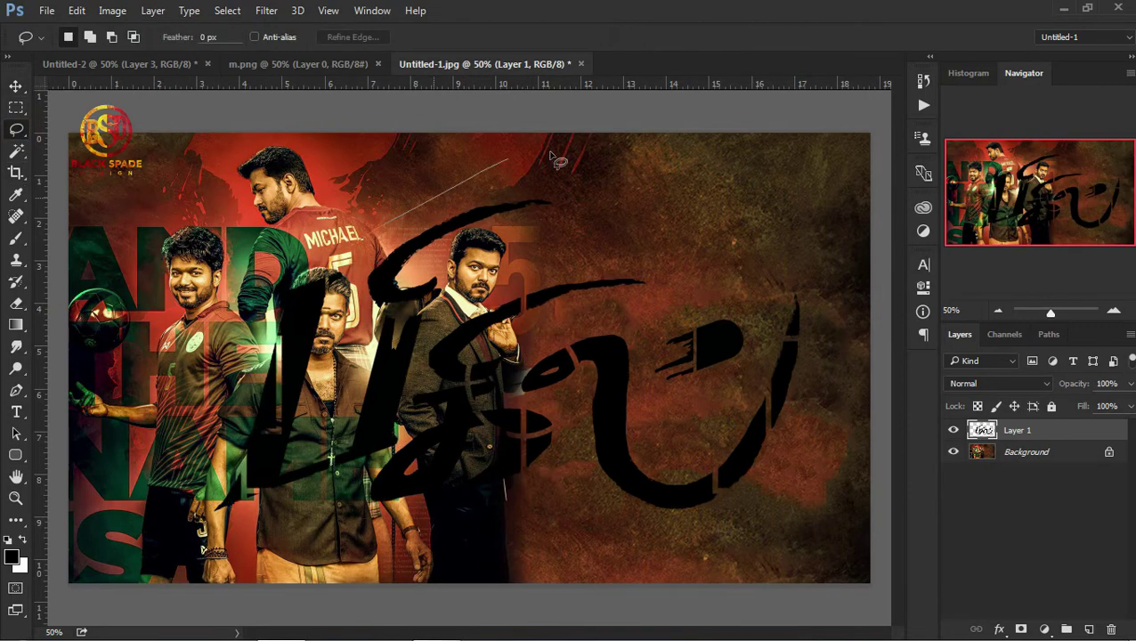
right_click(444, 260)
click(503, 398)
key(v)
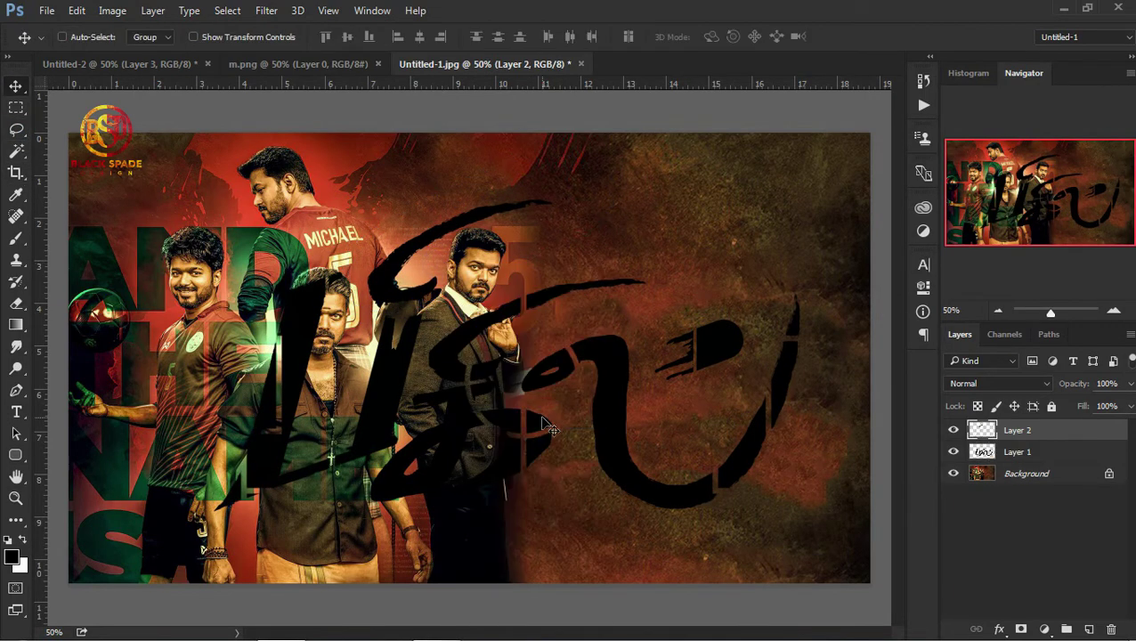
Step: Merge the lettering layers, scale the result down and move it to the poster's right half
shift+click(1012, 453)
right_click(1015, 453)
click(740, 592)
key(ctrl+t)
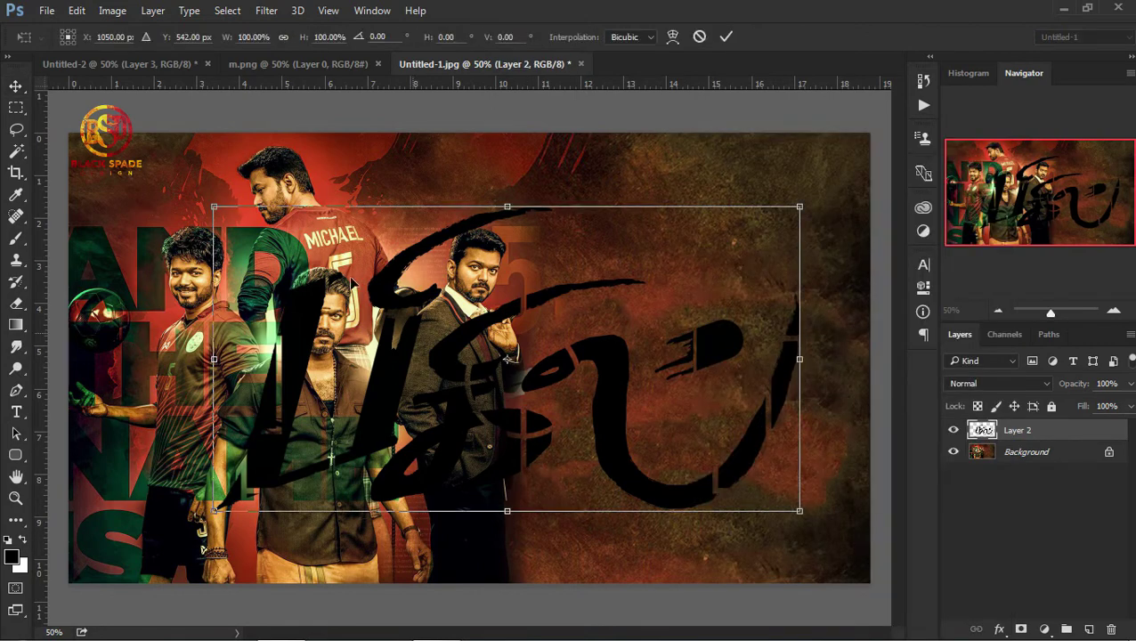
drag(214, 207, 320, 233)
key(Return)
mouse_move(569, 347)
mouse_down()
mouse_move(658, 343)
mouse_move(662, 356)
mouse_up()
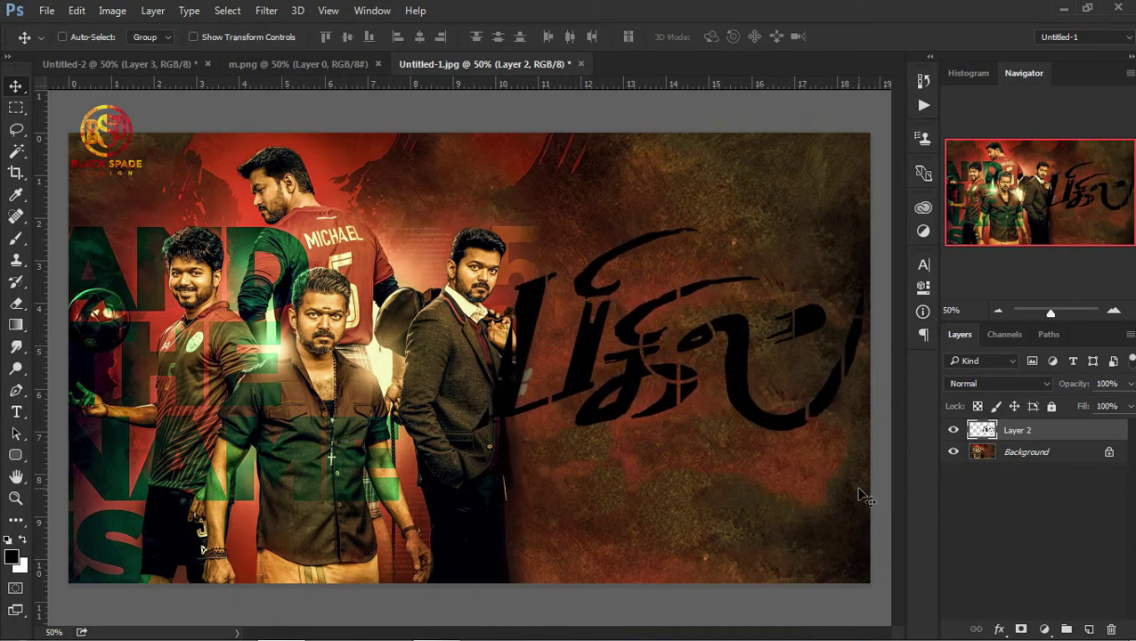
click(999, 629)
Step: Add a Gradient Overlay to the lettering using a red-to-yellow preset
click(1038, 563)
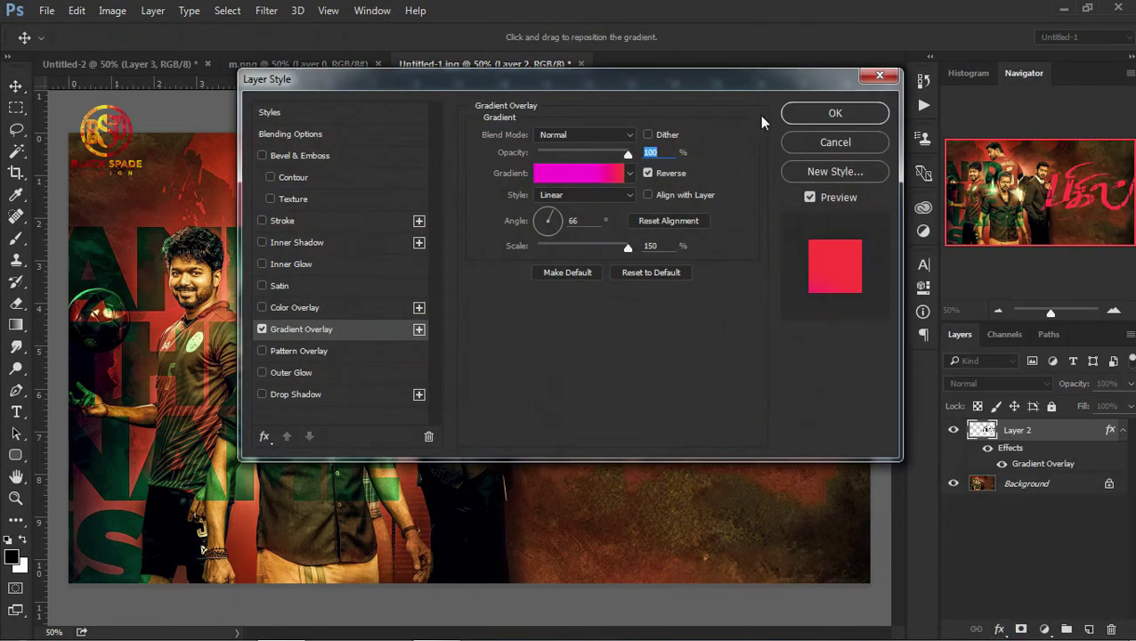
drag(783, 104, 246, 180)
click(56, 266)
drag(623, 73, 293, 186)
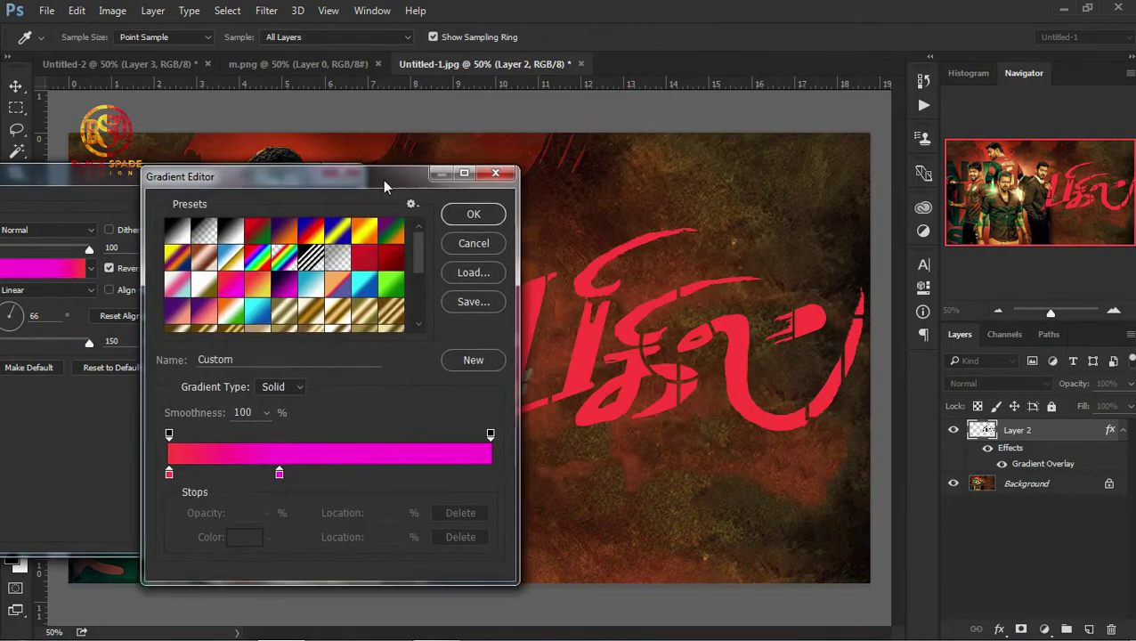
scroll(328, 274, down, 1)
click(176, 284)
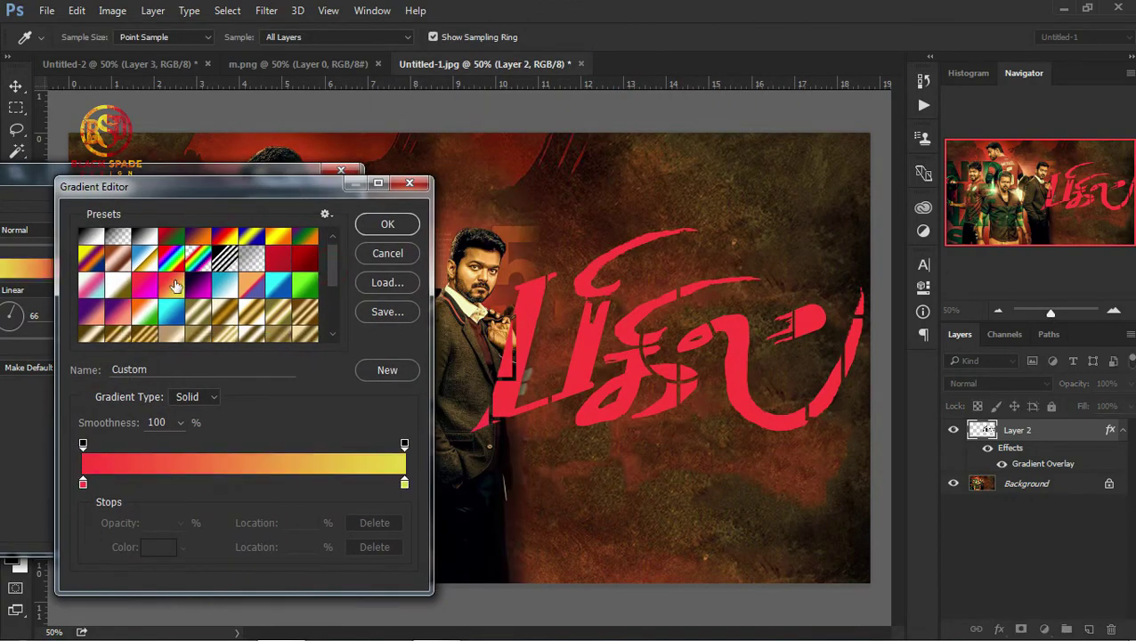
Step: Set the gradient's colour stops to red ff0000 and yellow ffe500
click(83, 483)
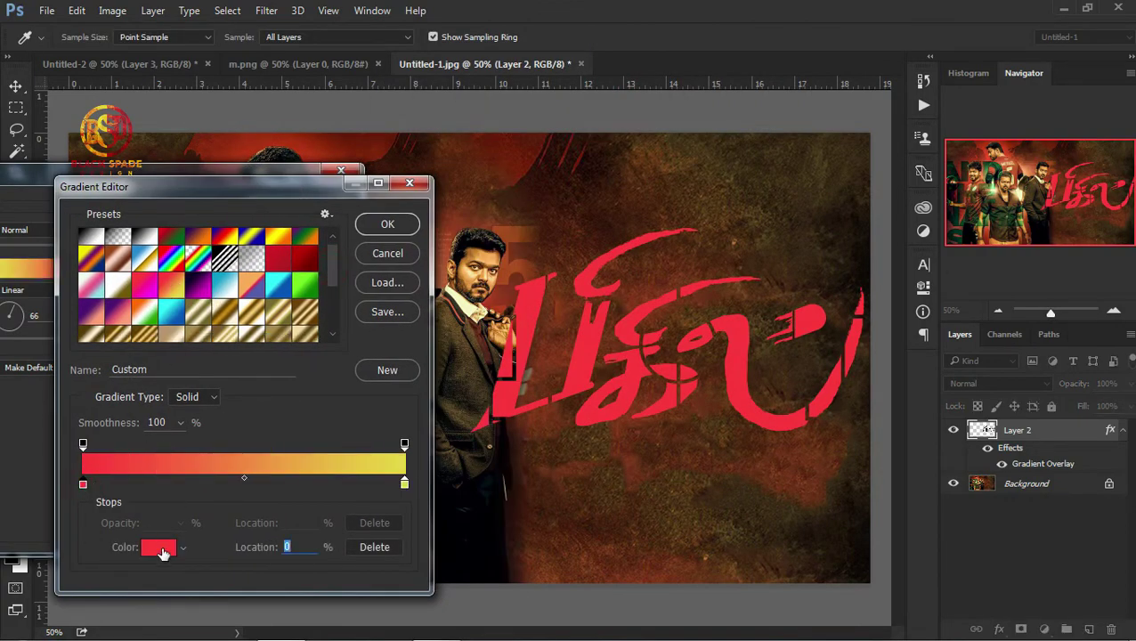
click(160, 548)
text(ff0000)
click(1020, 356)
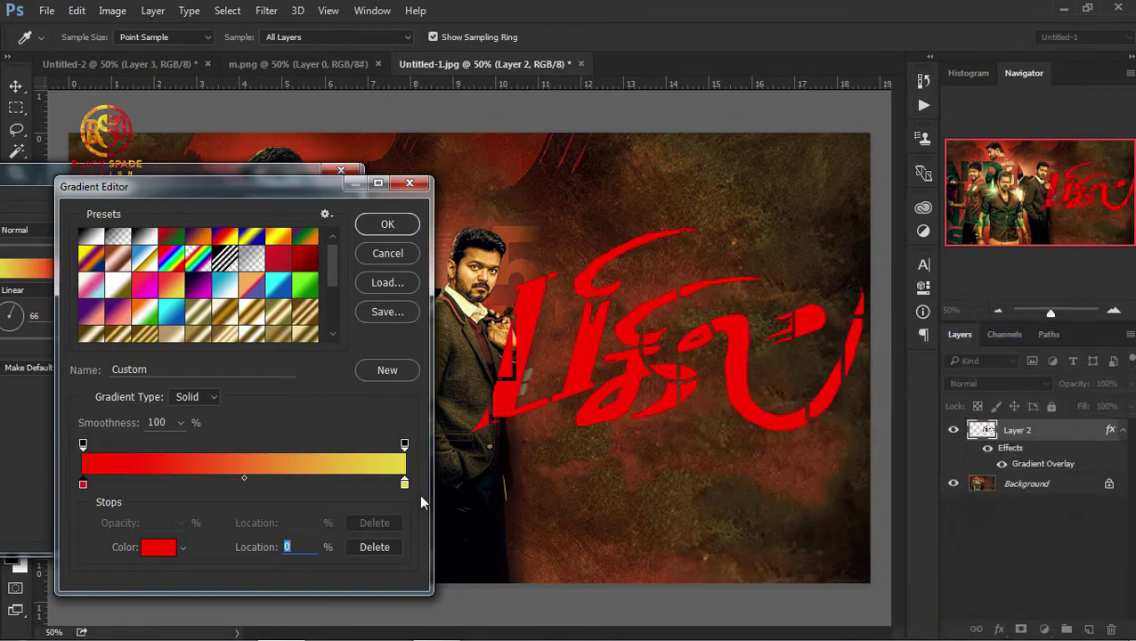
click(158, 546)
click(886, 365)
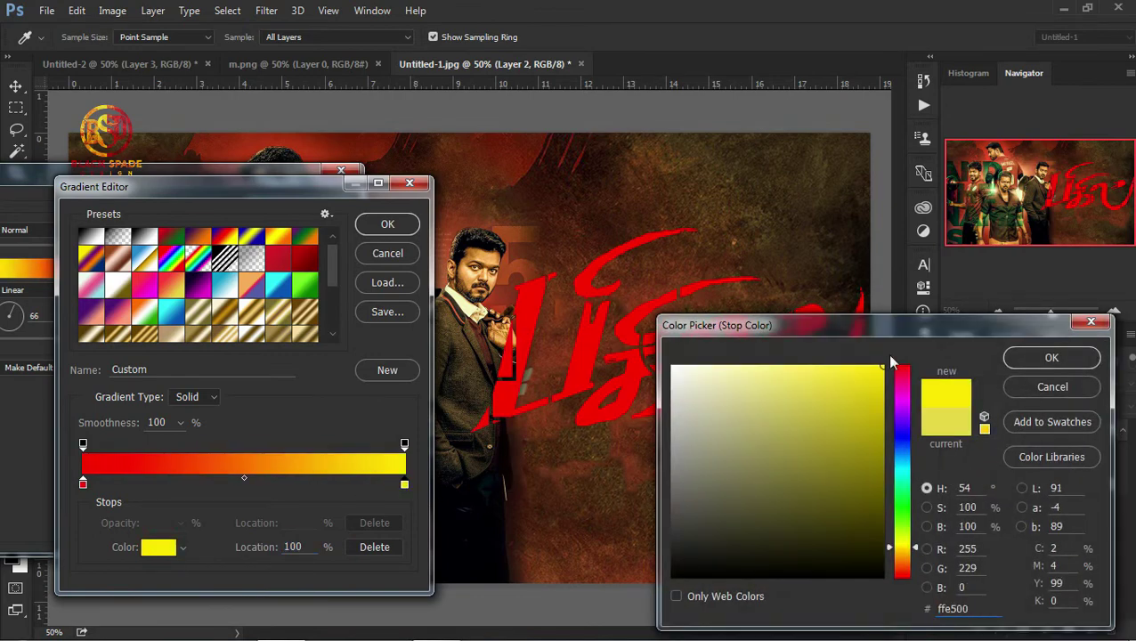
click(1041, 357)
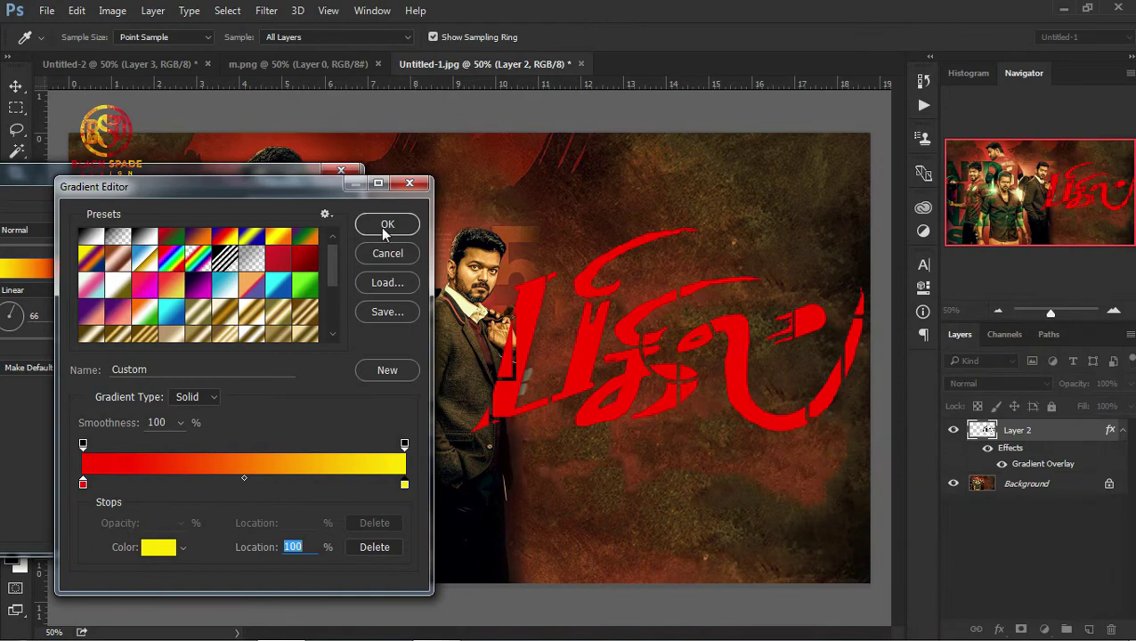
click(386, 225)
Step: Reverse the overlay to yellow-to-red, reposition it and set its scale to about 59%
drag(226, 183, 308, 204)
click(197, 291)
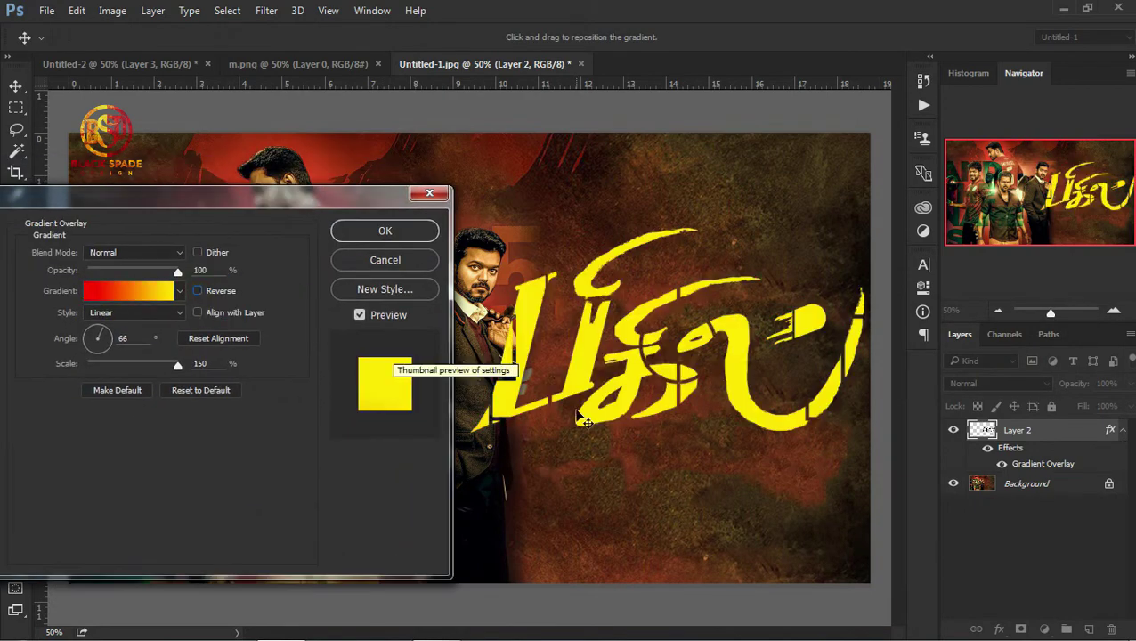
mouse_move(780, 248)
mouse_down()
mouse_move(604, 360)
mouse_move(378, 283)
mouse_up()
click(197, 291)
mouse_move(589, 411)
mouse_down()
mouse_move(692, 381)
mouse_move(312, 326)
mouse_up()
drag(126, 372, 109, 364)
drag(777, 404, 786, 390)
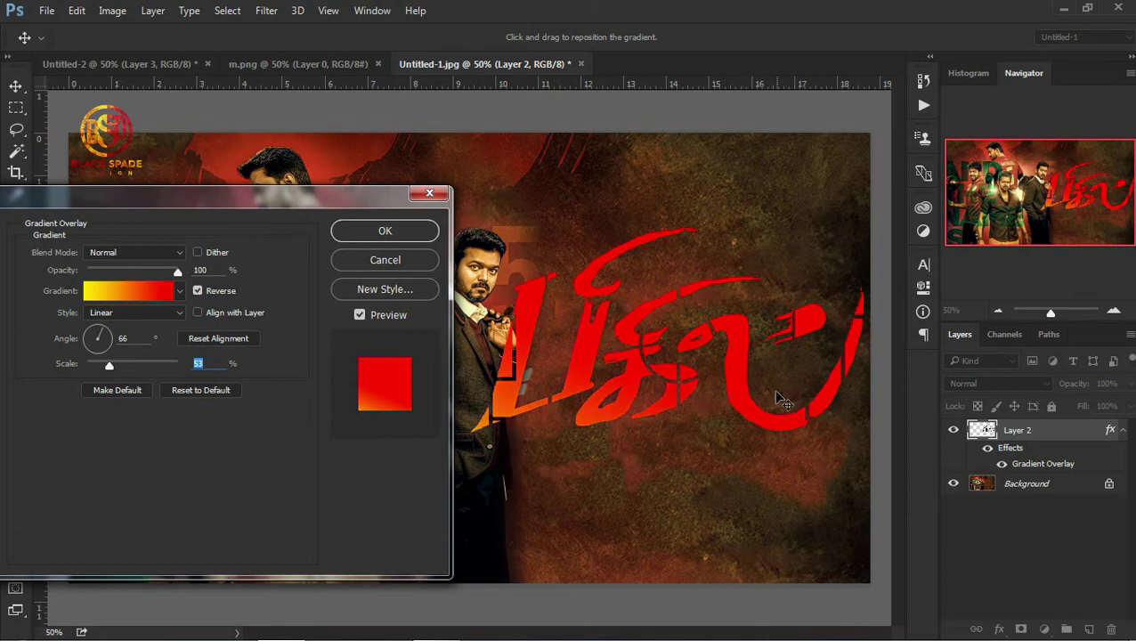
drag(109, 372, 113, 369)
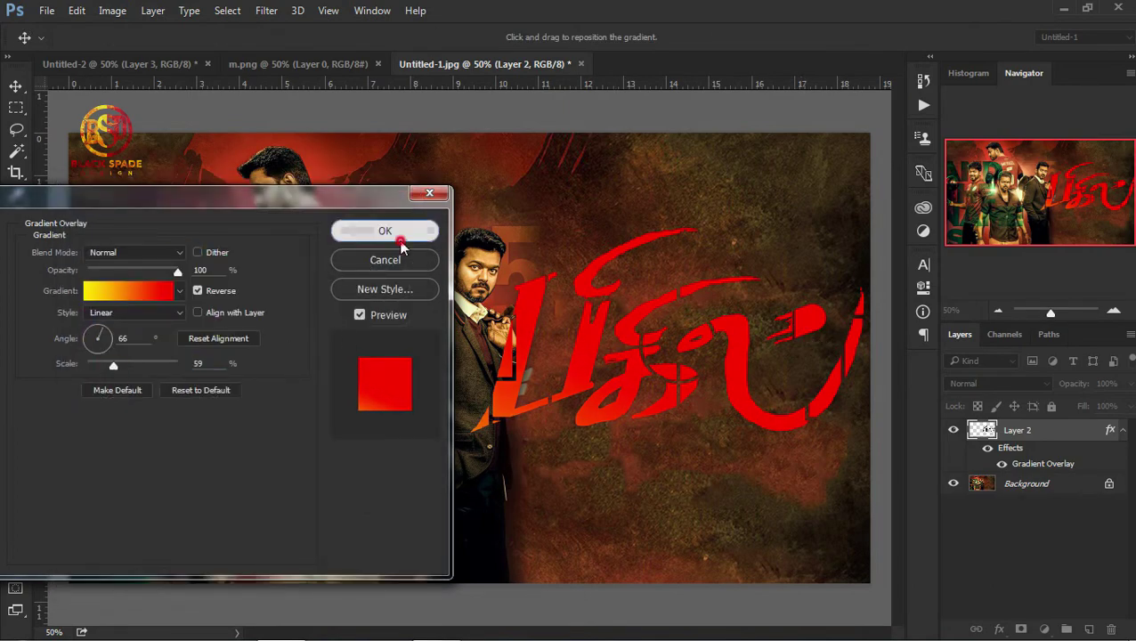
click(397, 231)
Step: Start opening another file, browsing to a different drive
click(47, 10)
click(65, 45)
click(76, 299)
scroll(330, 228, down, 3)
Step: Place the halftone dot pattern on the poster, shrink it and move it over the lettering
key(Escape)
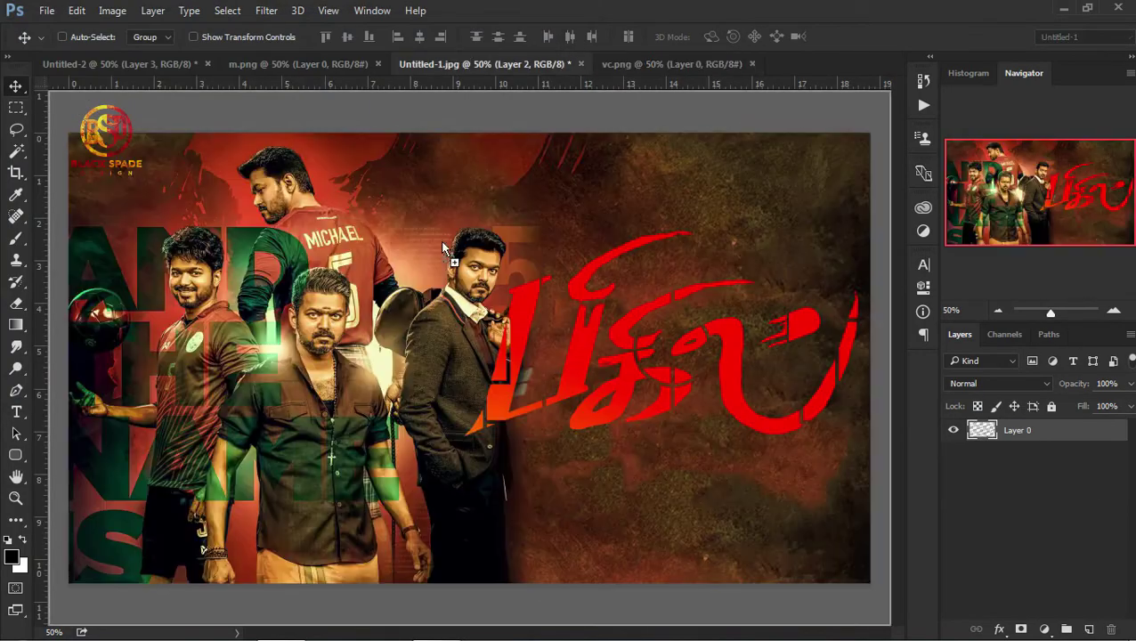
drag(400, 267, 441, 242)
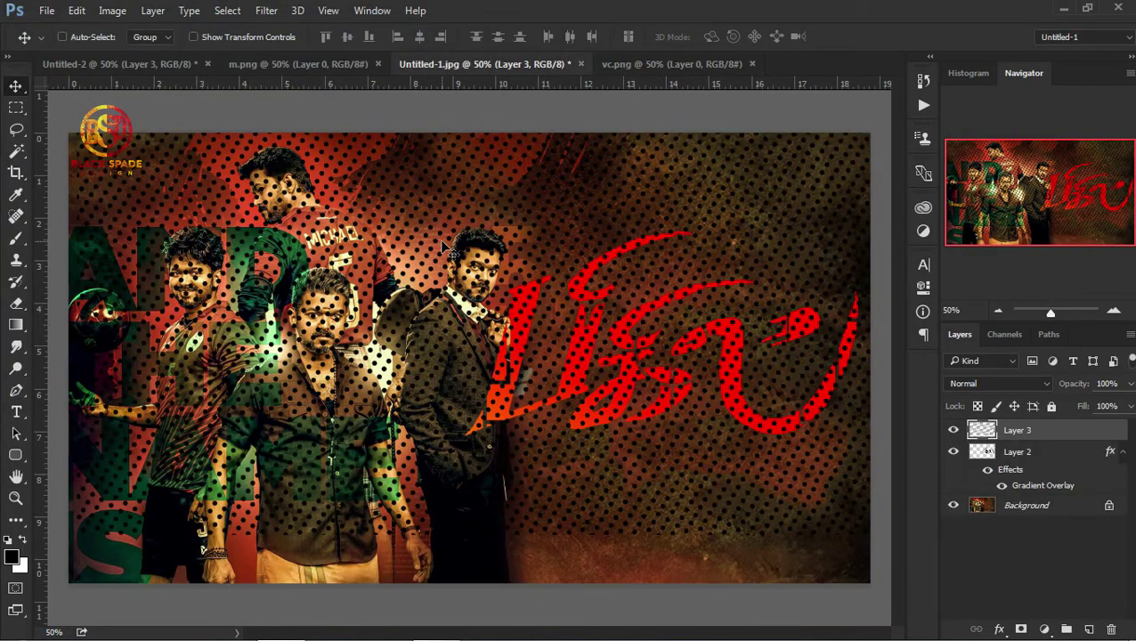
key(ctrl+minus)
key(ctrl+t)
drag(208, 177, 322, 239)
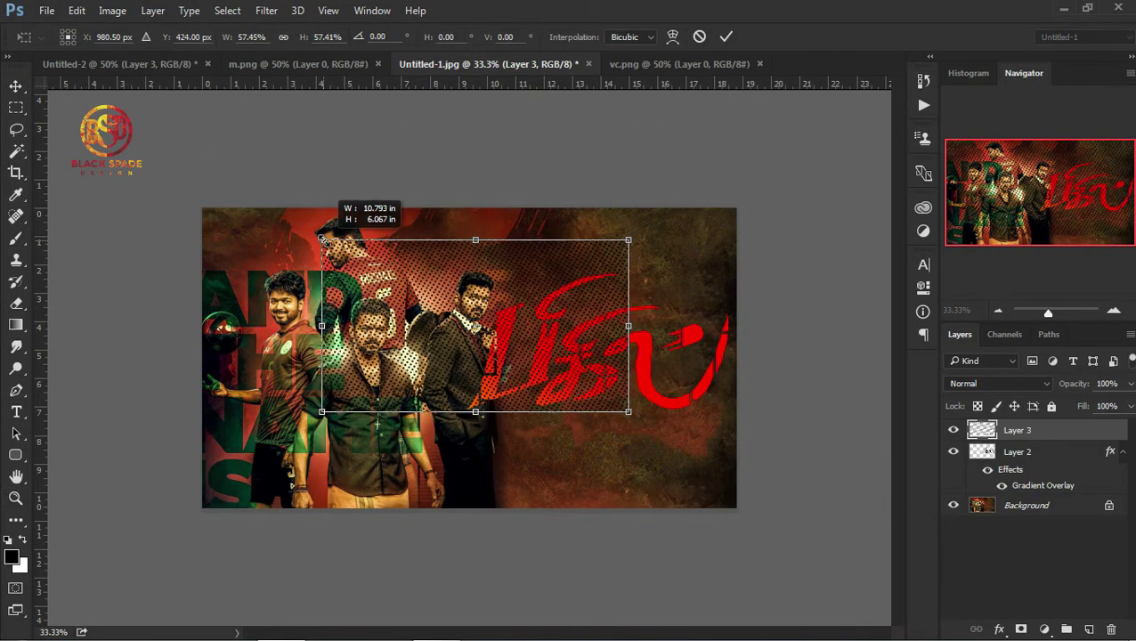
key(Return)
drag(514, 249, 634, 269)
key(z)
click(644, 376)
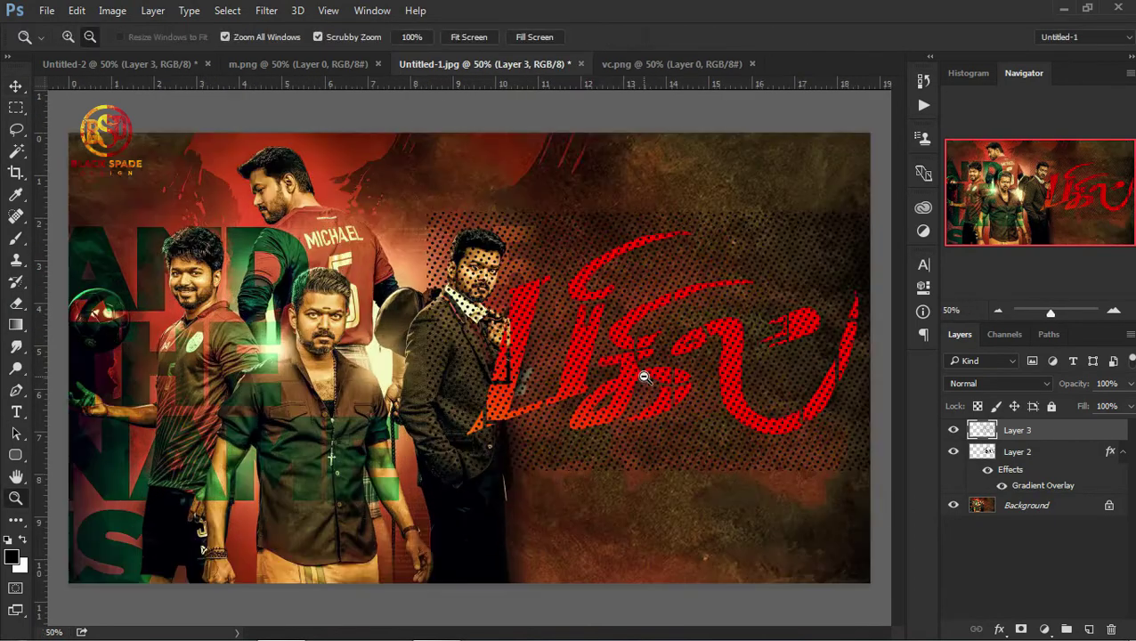
Step: Resize the dots again, align them over the lettering, and mask them to its shape
key(ctrl+t)
drag(429, 212, 491, 242)
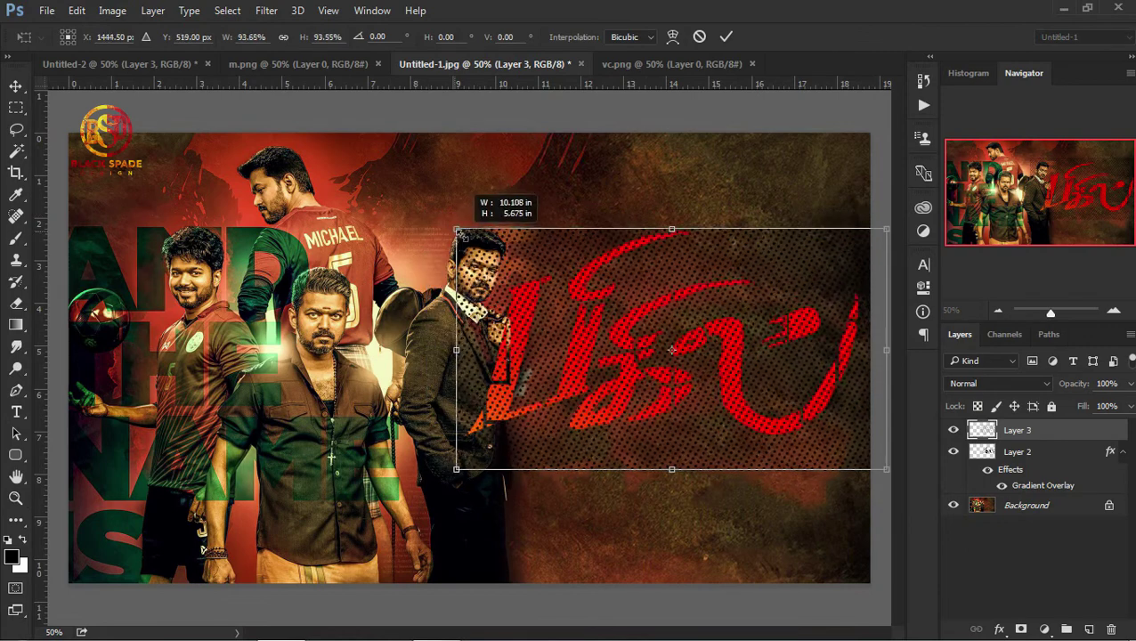
key(Return)
drag(707, 373, 679, 356)
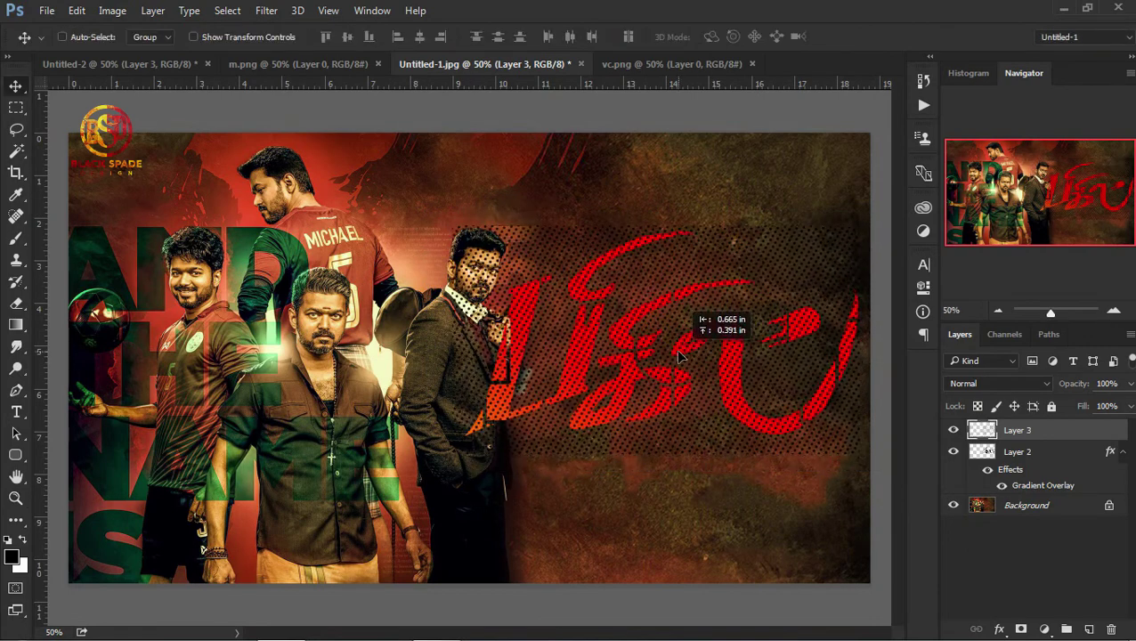
ctrl+click(981, 451)
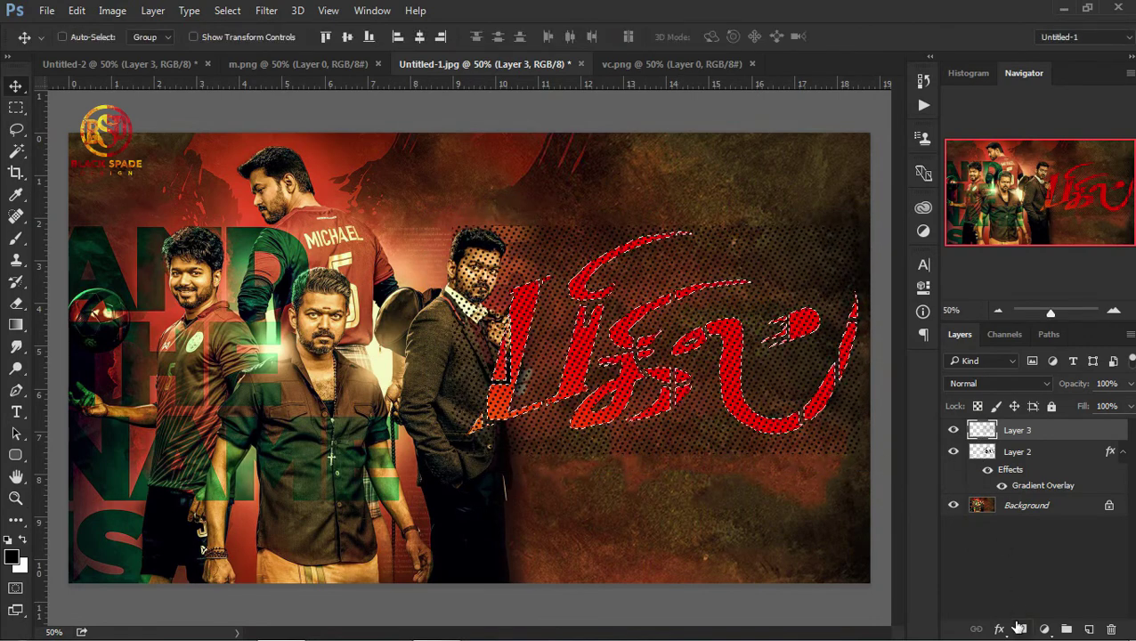
click(1020, 629)
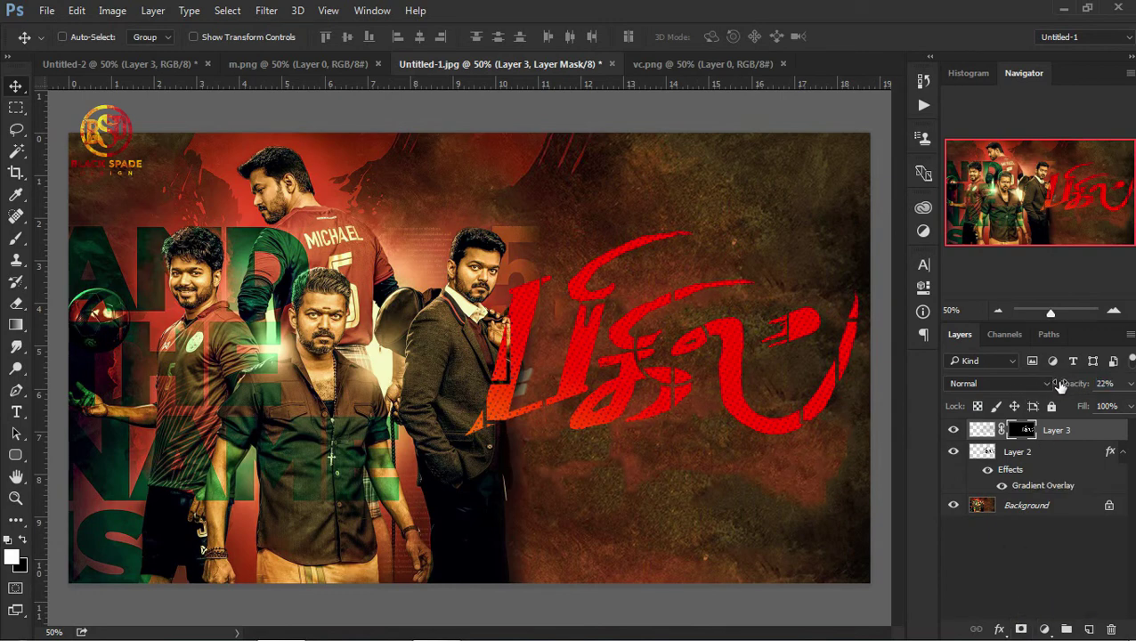
drag(15, 454, 71, 487)
drag(342, 357, 393, 406)
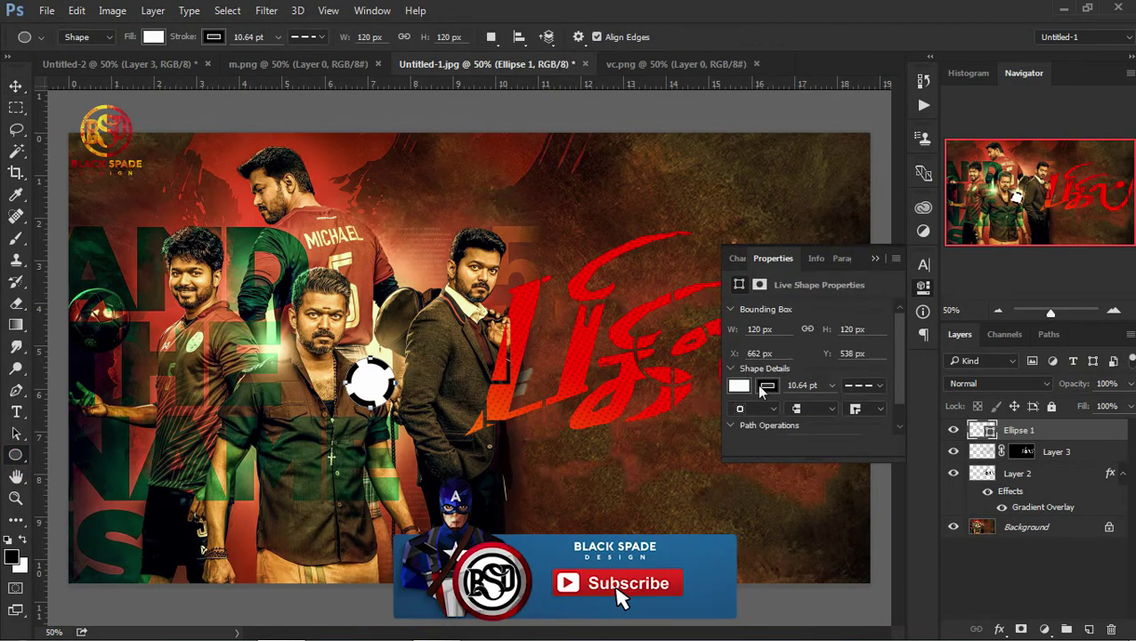
Step: Give the Ellipse 1 circle an orange fill and a solid orange stroke, then rasterize it
click(739, 384)
click(745, 203)
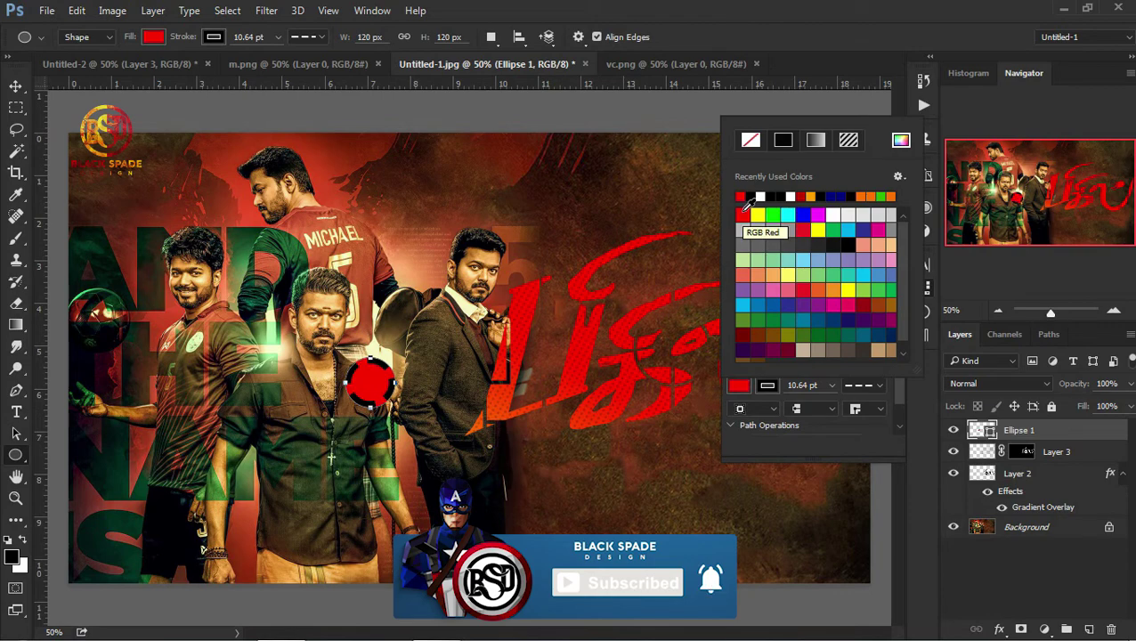
click(873, 196)
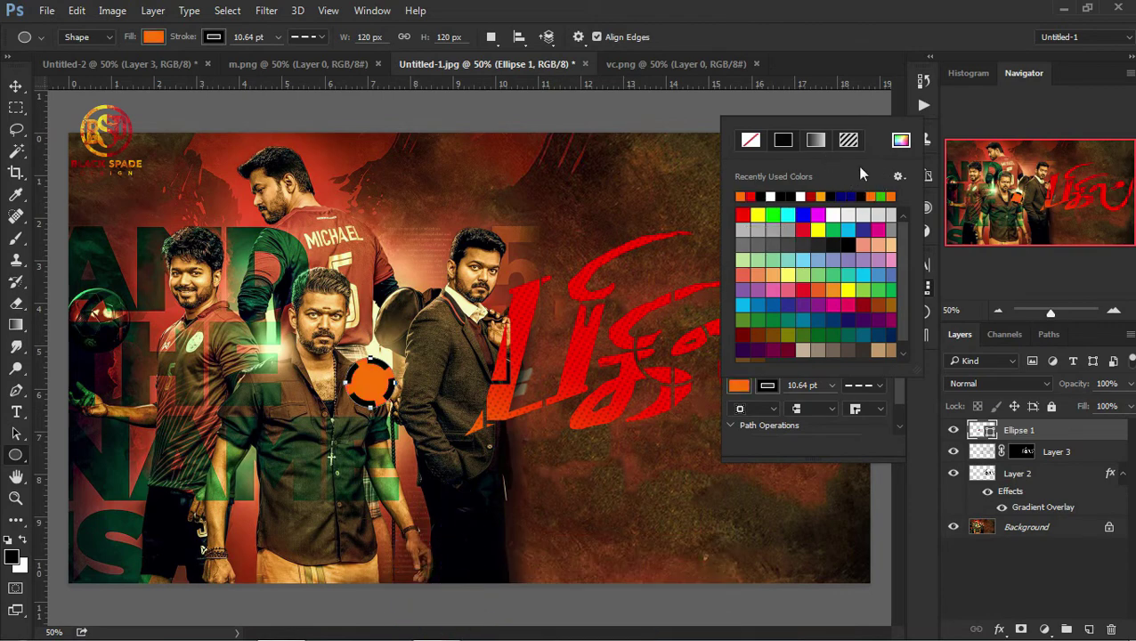
click(861, 386)
click(799, 439)
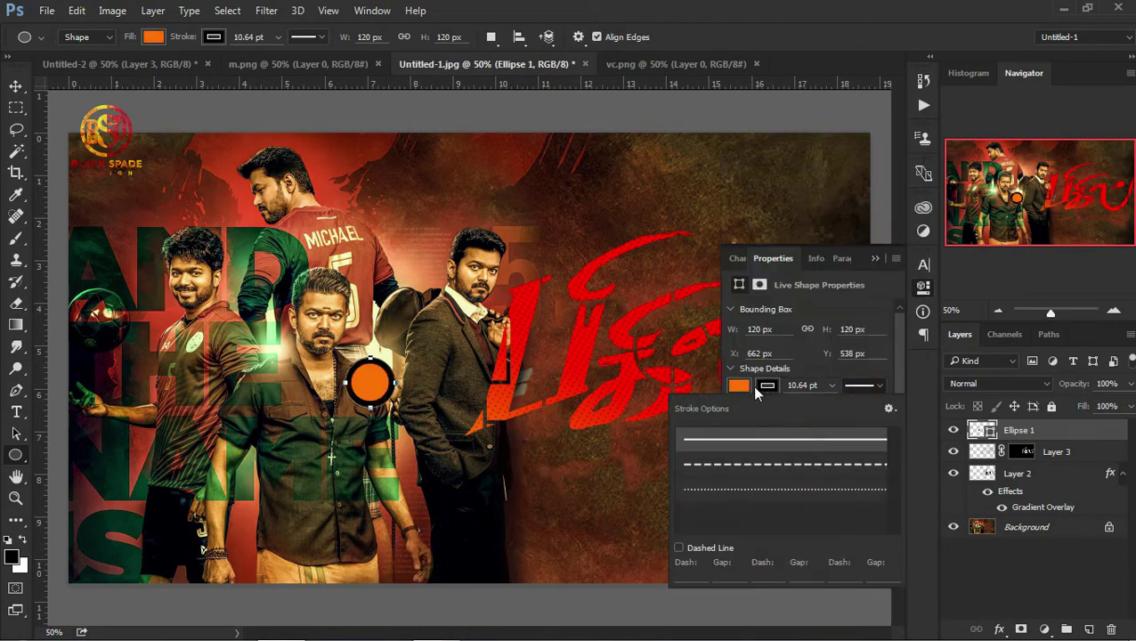
click(766, 387)
click(880, 192)
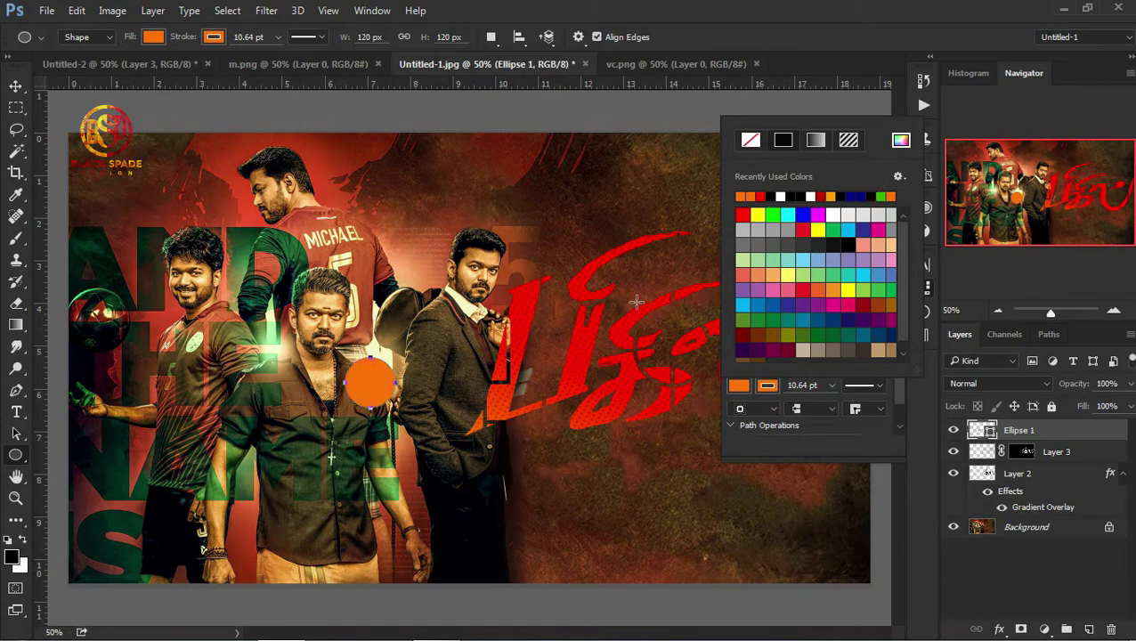
click(636, 303)
key(v)
right_click(1077, 434)
click(828, 347)
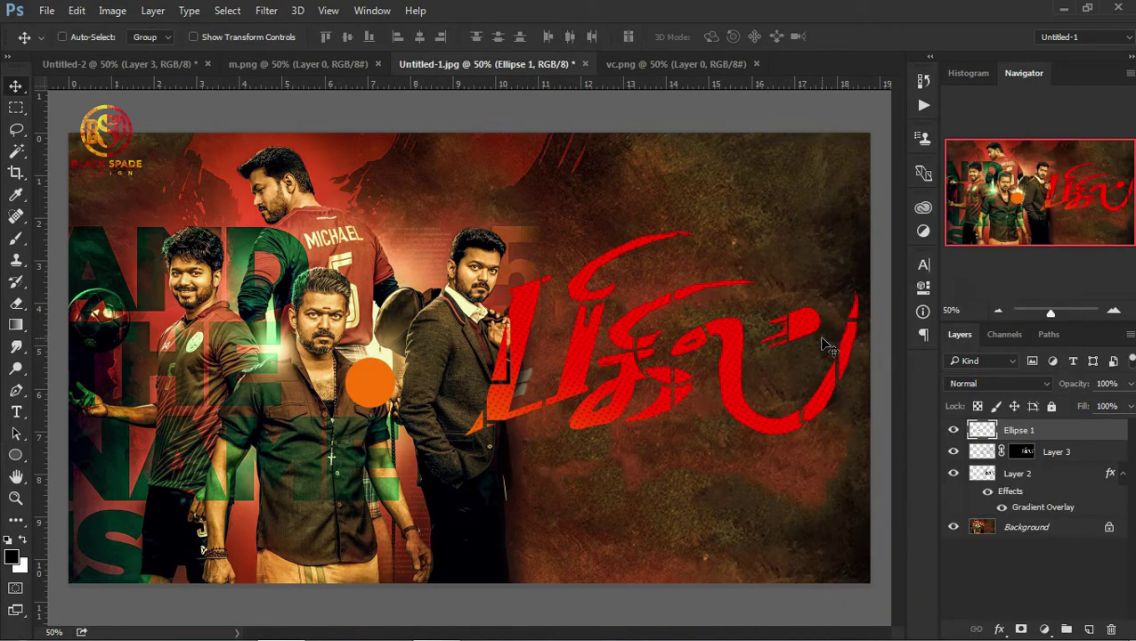
Step: Blur the orange circle with a 24.9 px Gaussian Blur, move it onto the lettering and shrink it
click(266, 11)
mouse_move(290, 226)
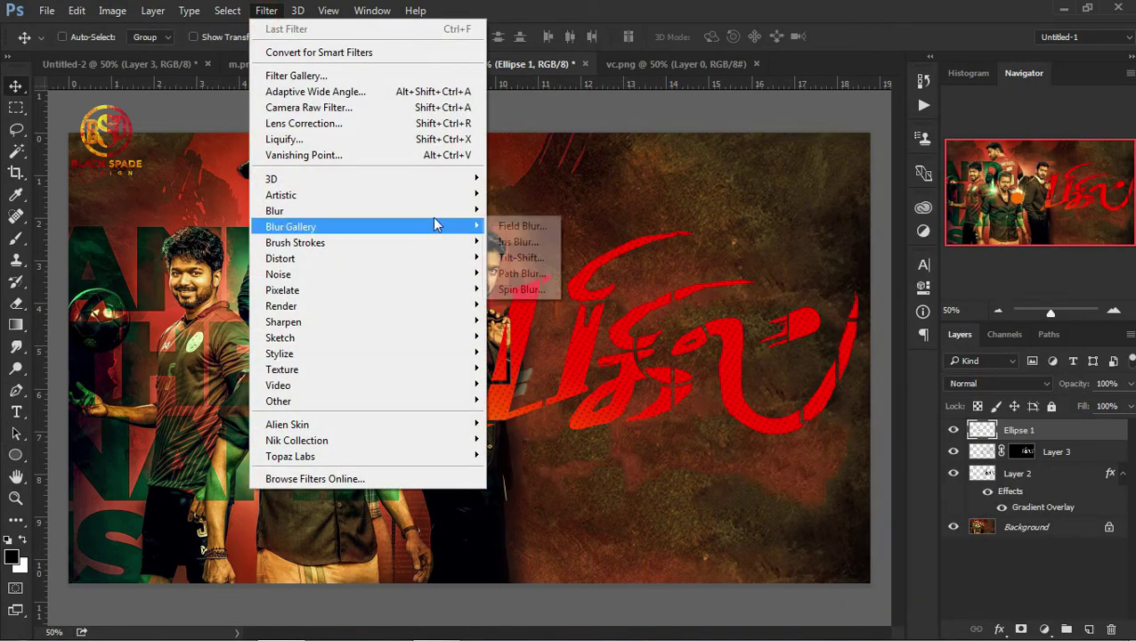
click(512, 272)
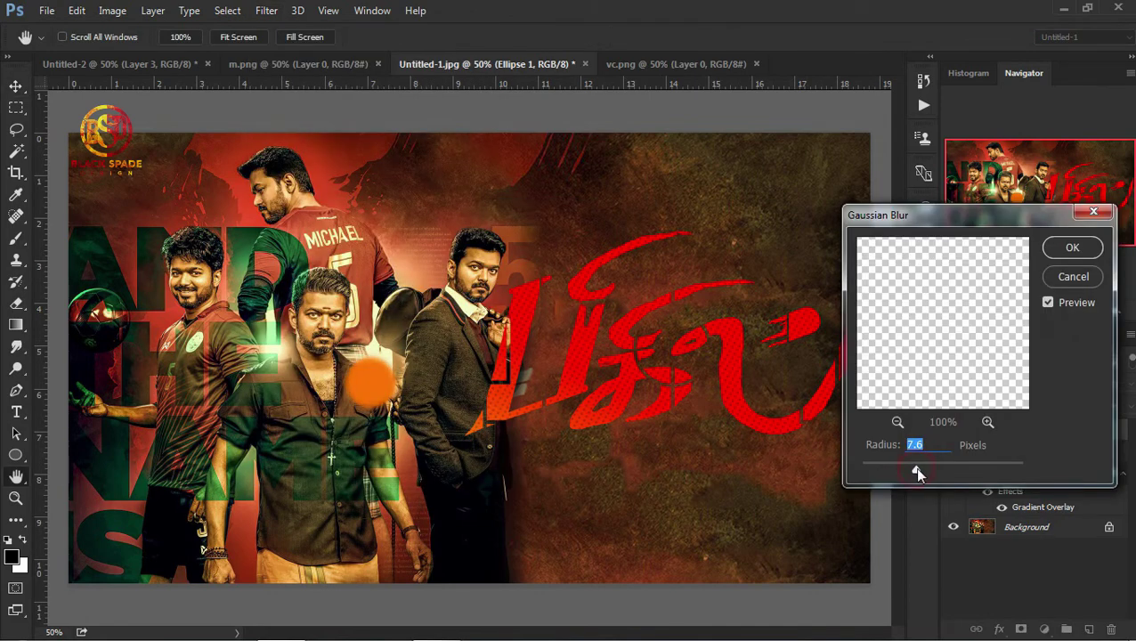
drag(927, 472, 936, 474)
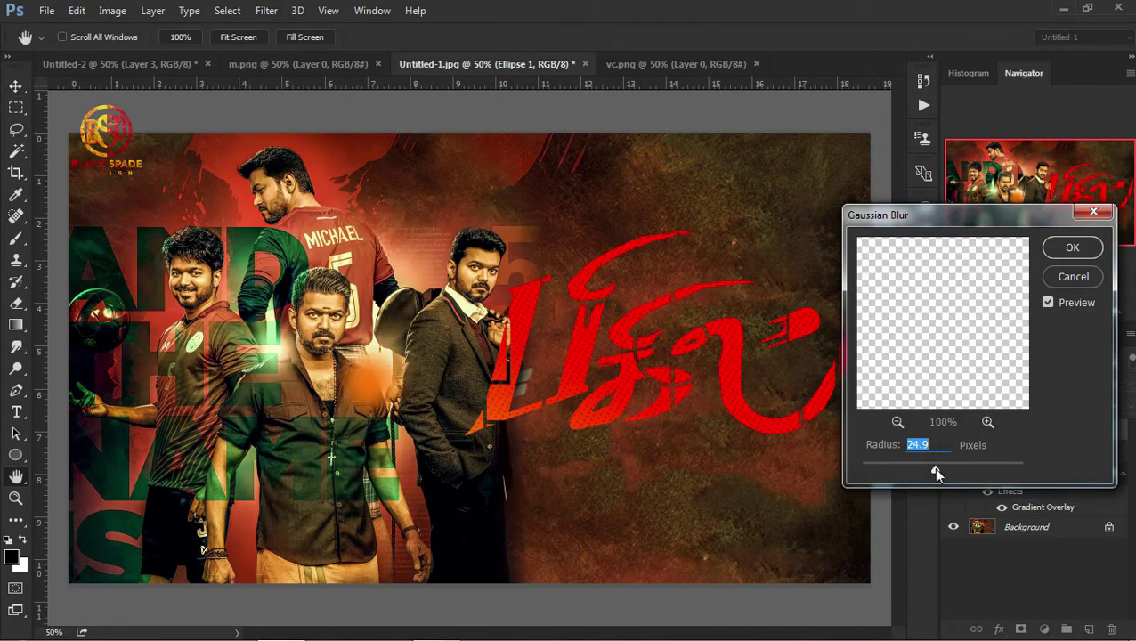
click(1081, 248)
drag(382, 387, 597, 369)
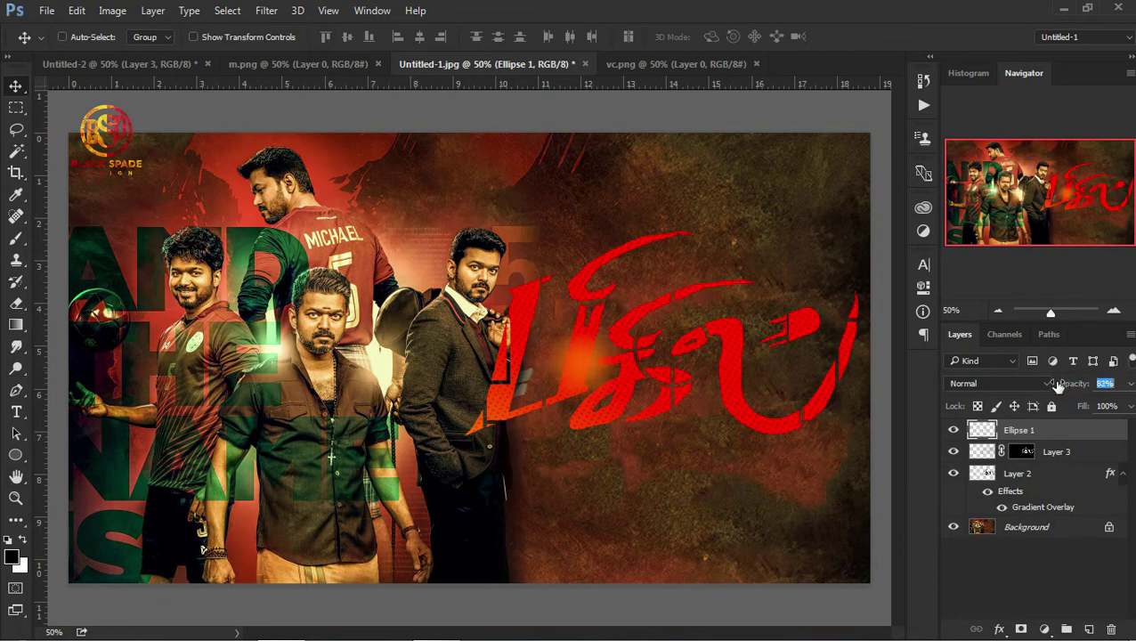
key(ctrl+t)
drag(536, 316, 557, 337)
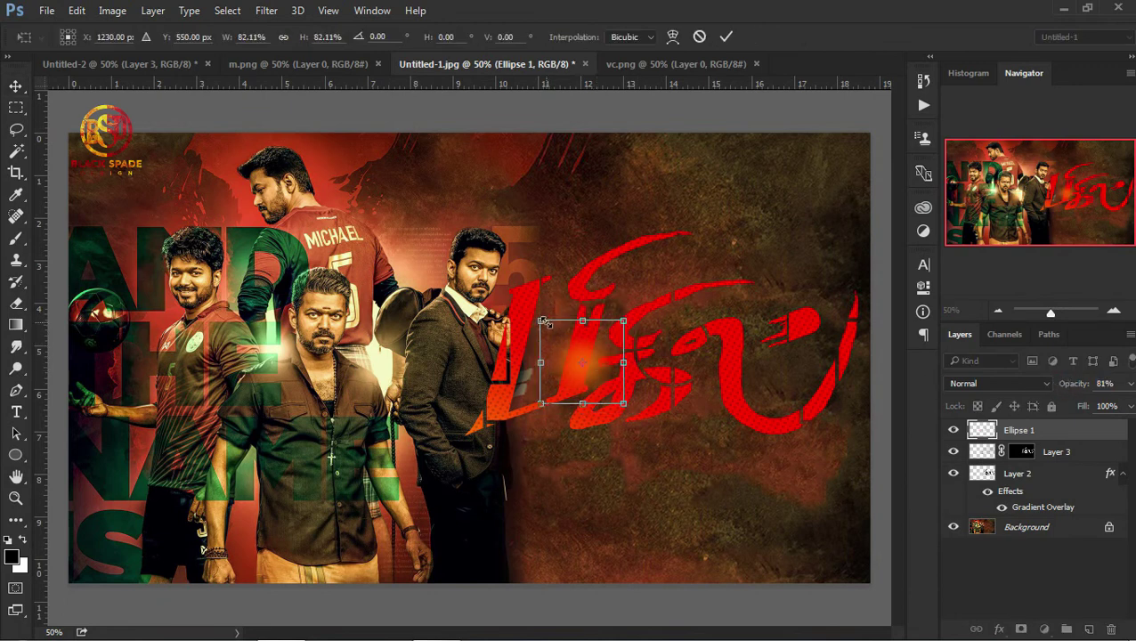
key(Return)
click(1044, 629)
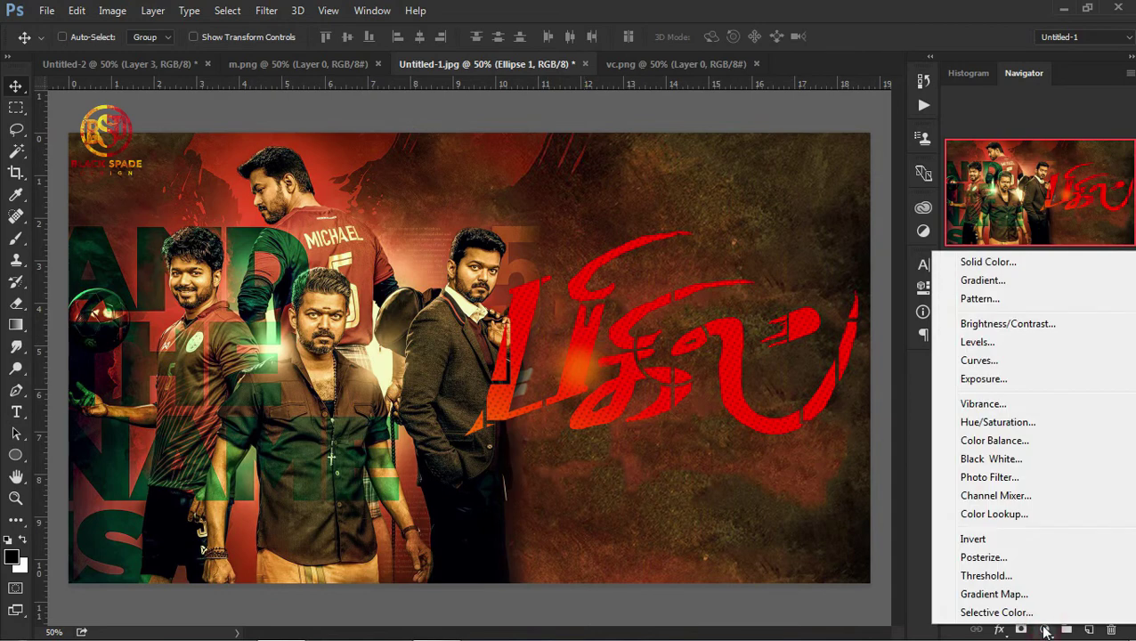
Step: Add a Hue/Saturation adjustment clipped to the glow, boosting saturation and shifting hue redder
click(1002, 289)
click(776, 445)
mouse_move(807, 405)
mouse_down()
mouse_move(835, 403)
mouse_move(799, 372)
mouse_up()
click(874, 258)
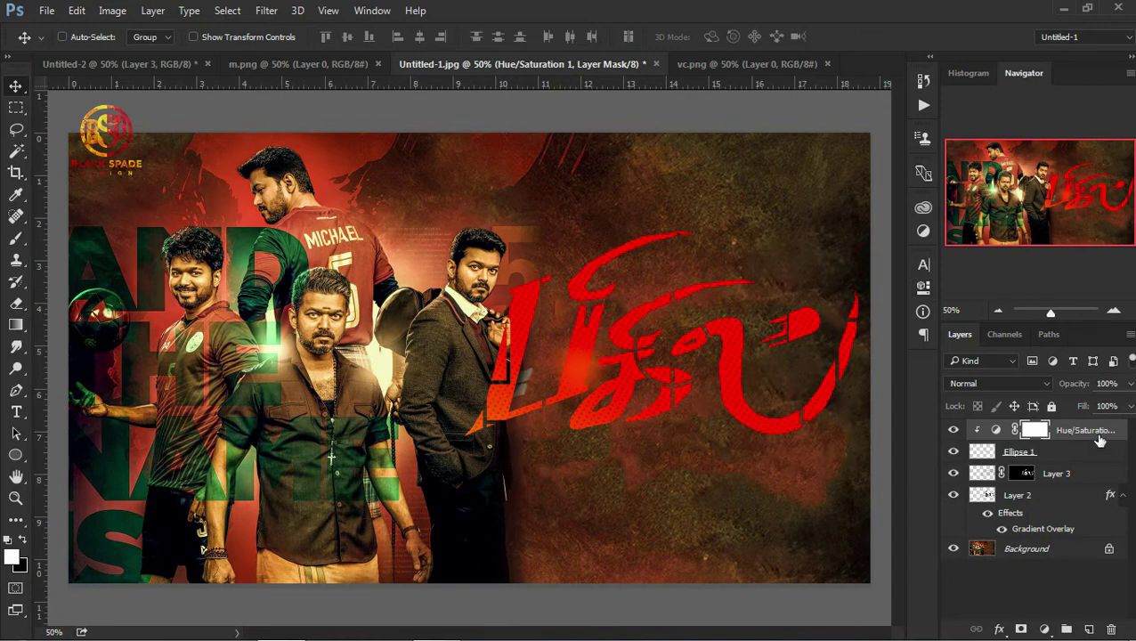
Step: Merge the glow with its adjustment and place two red glow copies along the lettering
key(ctrl+j)
shift+click(1051, 473)
right_click(1050, 474)
click(773, 598)
drag(1114, 437, 1088, 629)
drag(604, 367, 827, 320)
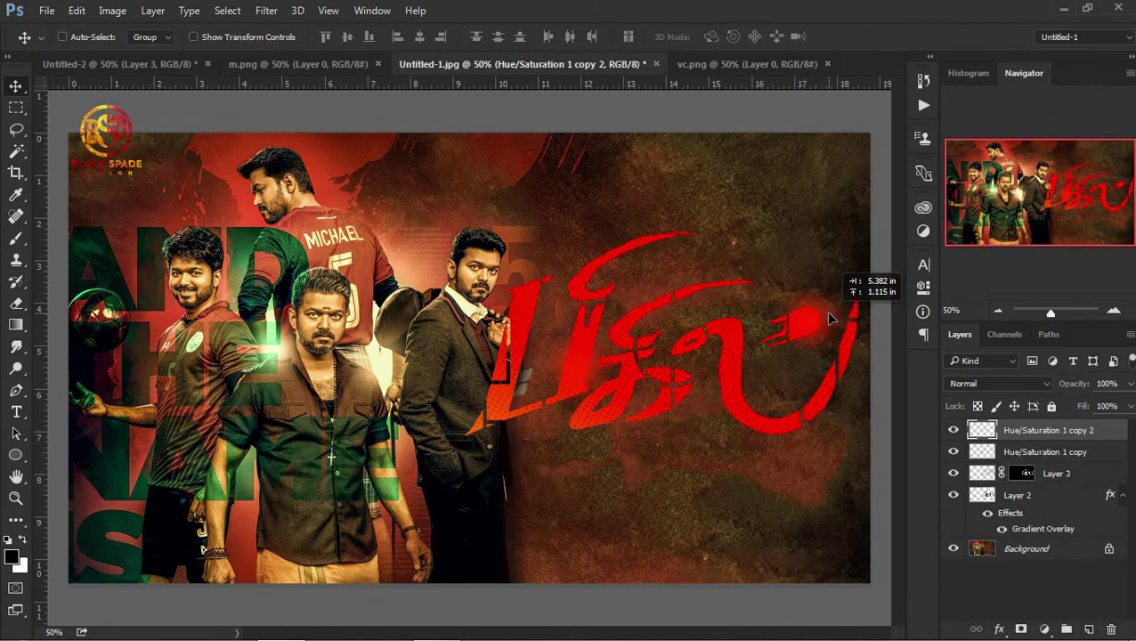
right_click(580, 374)
click(605, 379)
drag(591, 383, 569, 365)
key(ctrl+t)
key(Return)
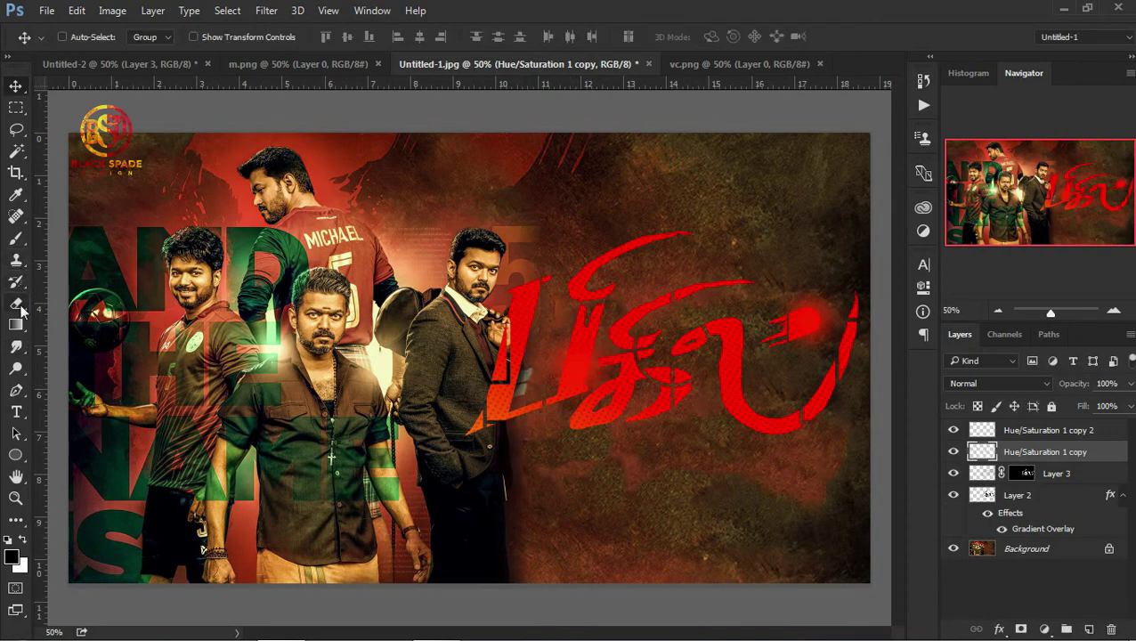
Step: Set the eraser size to 69 px to trim the glow edges
click(16, 303)
click(87, 37)
drag(142, 90, 120, 90)
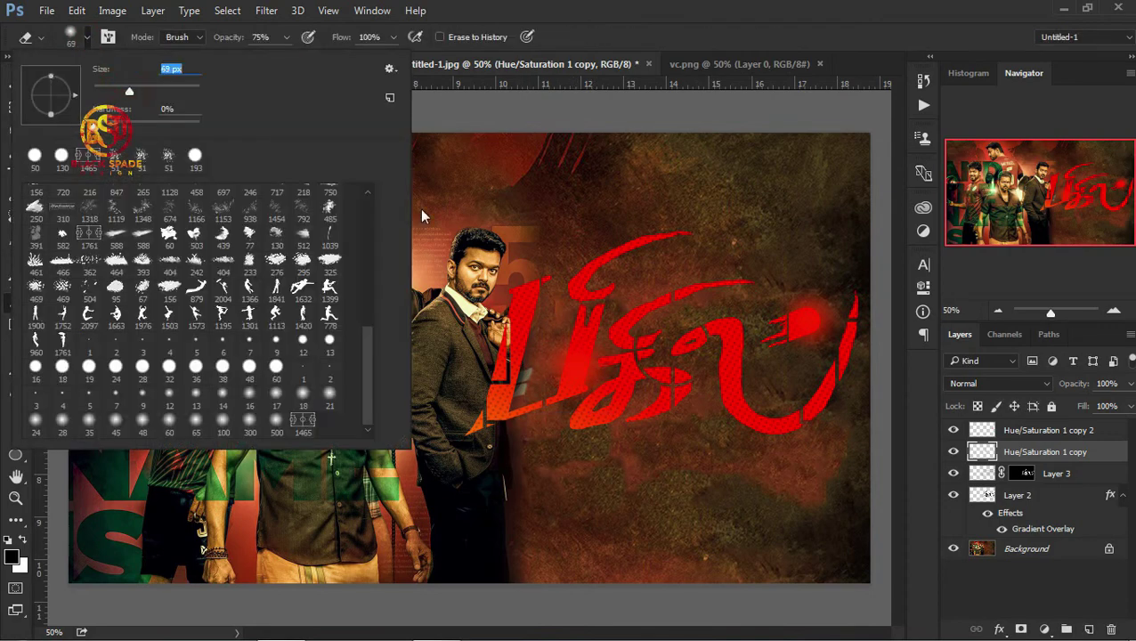
click(462, 233)
key(v)
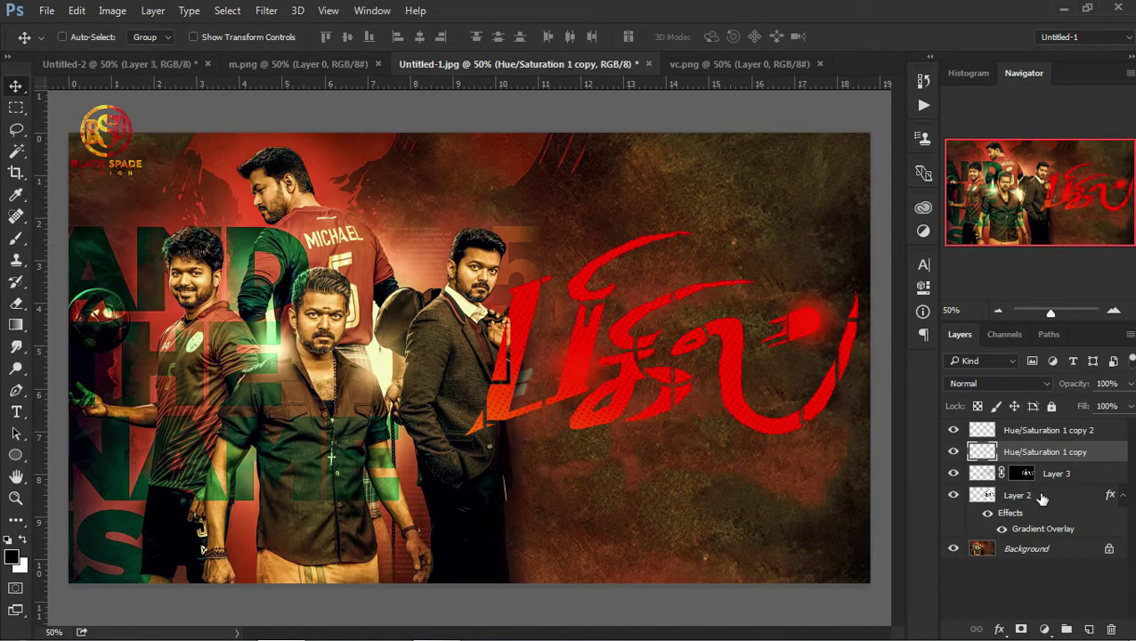
Step: Merge all title layers into one, shrink it slightly and nudge it right and down
click(1086, 432)
shift+click(1040, 494)
right_click(1039, 494)
click(726, 587)
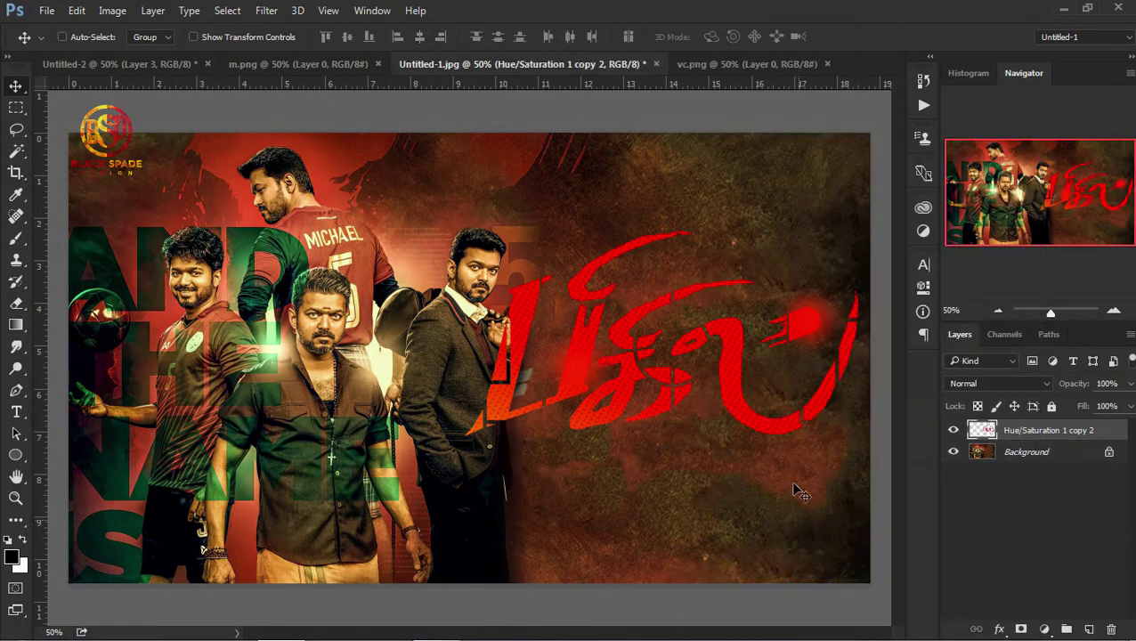
key(ctrl+t)
drag(464, 213, 503, 233)
key(Return)
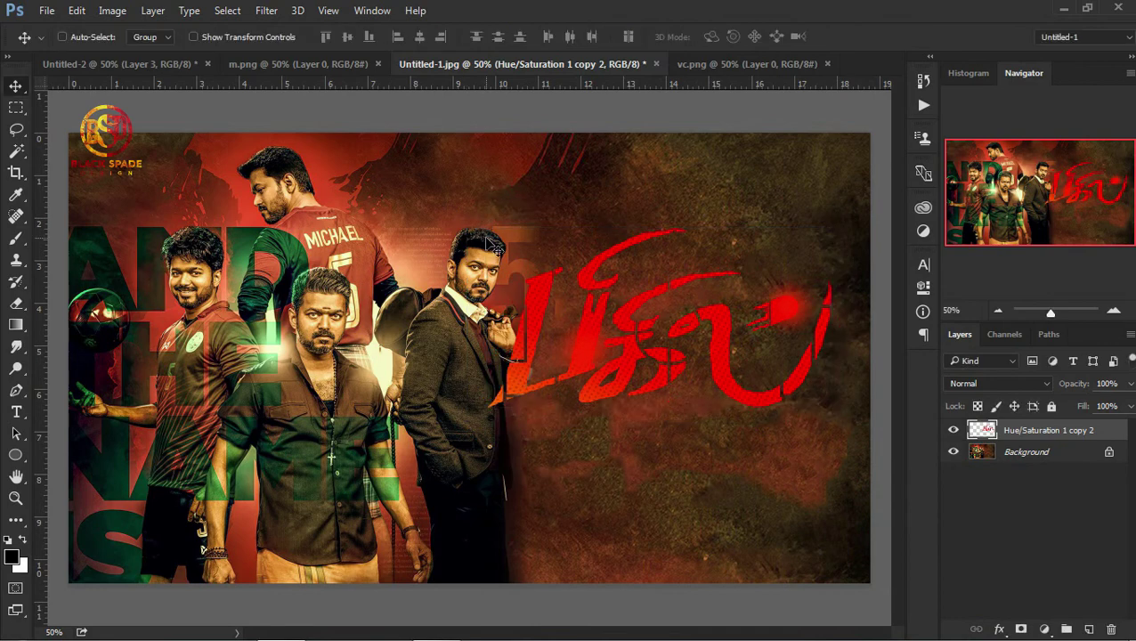
drag(637, 346, 657, 362)
Step: Give the title a Drop Shadow with 5 px distance, 0% spread and 65% opacity
click(998, 629)
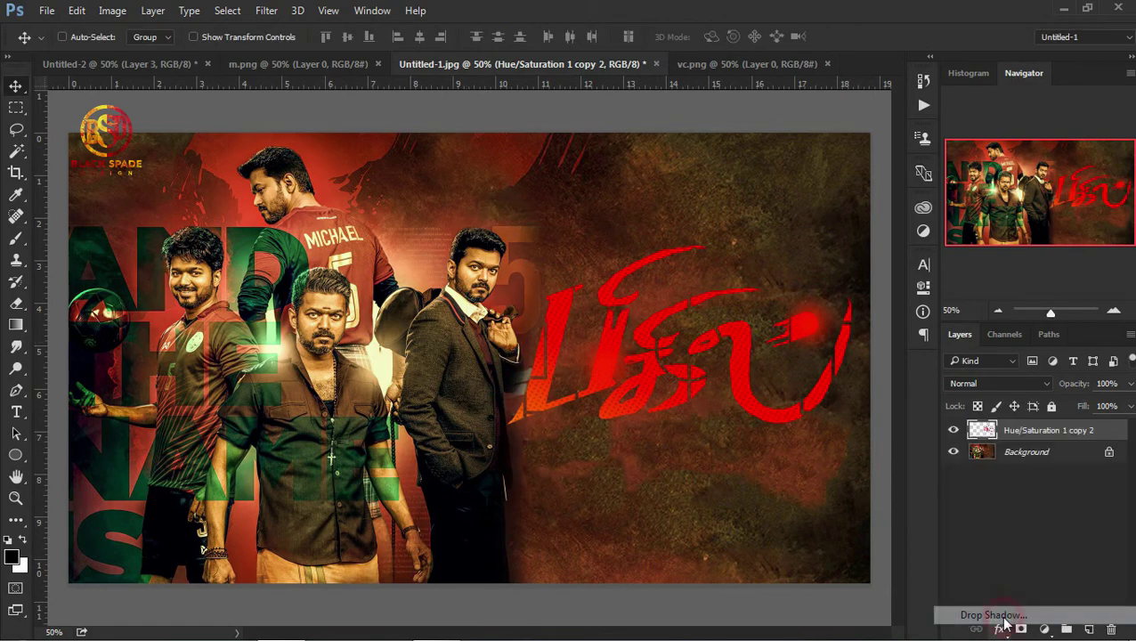
drag(663, 93, 242, 204)
drag(122, 268, 196, 268)
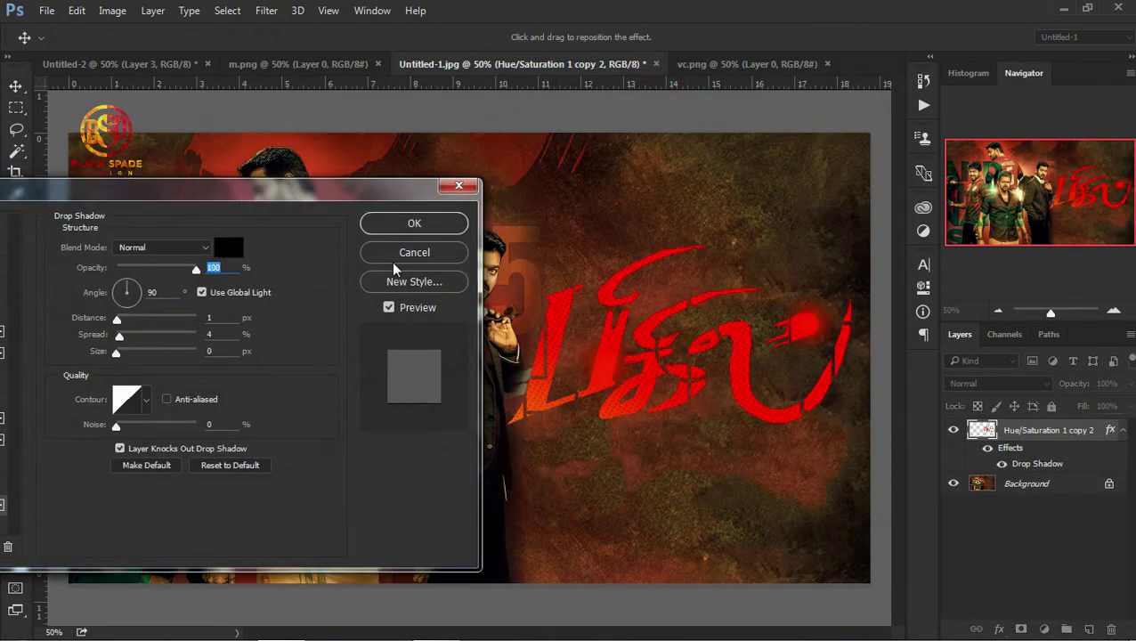
drag(117, 319, 114, 336)
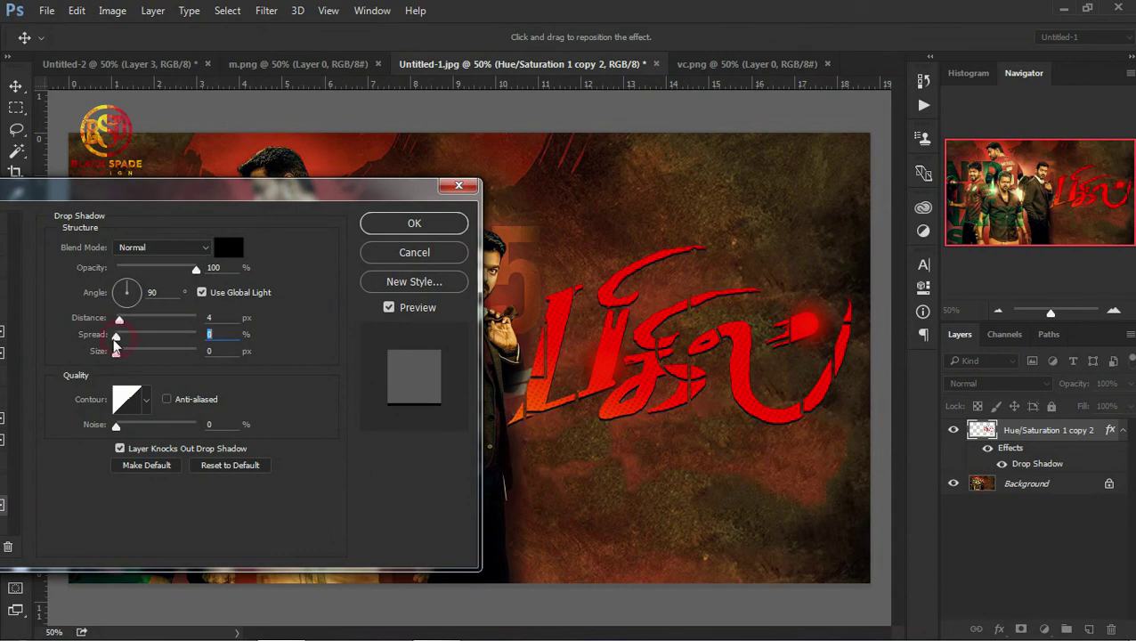
drag(189, 276, 148, 272)
drag(119, 318, 121, 319)
mouse_move(149, 270)
mouse_down()
mouse_move(168, 271)
mouse_move(153, 274)
mouse_up()
click(388, 228)
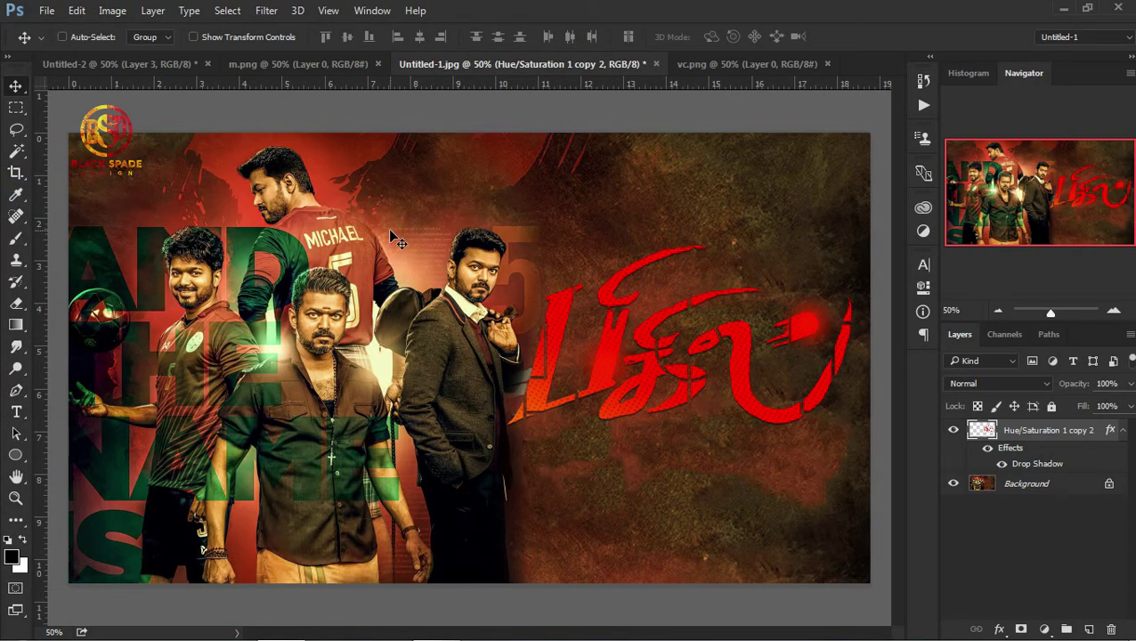